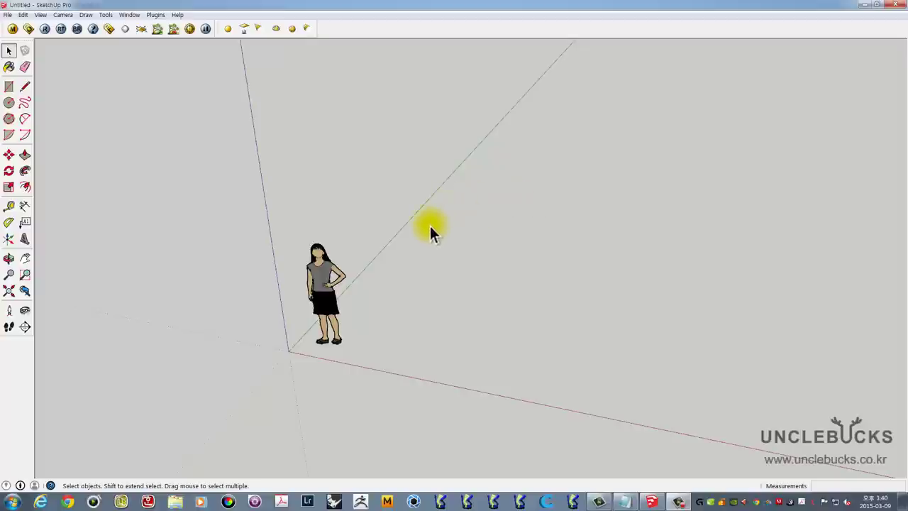
Draw an upright edge rising from the ground beside the figure
{"action": "middle_click_drag", "start_coordinate": [429, 225], "coordinate": [542, 257]}
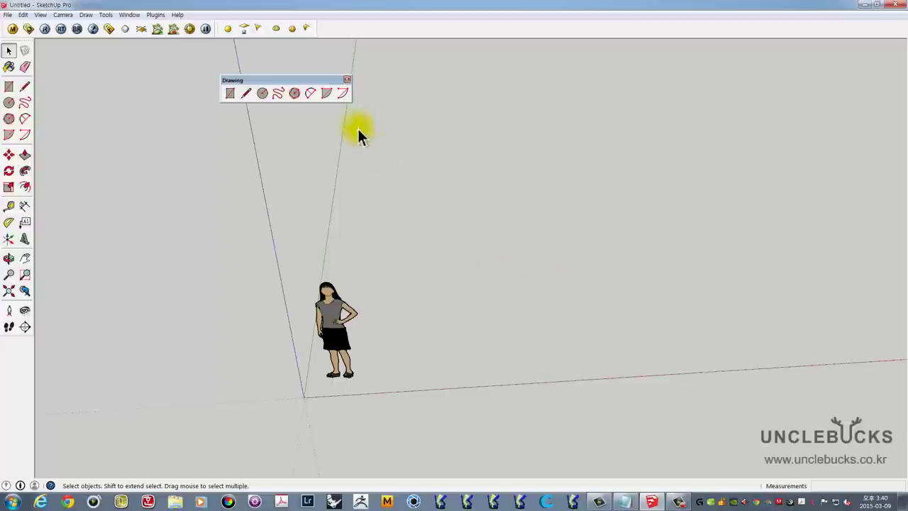
{"action": "middle_click_drag", "start_coordinate": [439, 238], "coordinate": [399, 193], "text": "shift"}
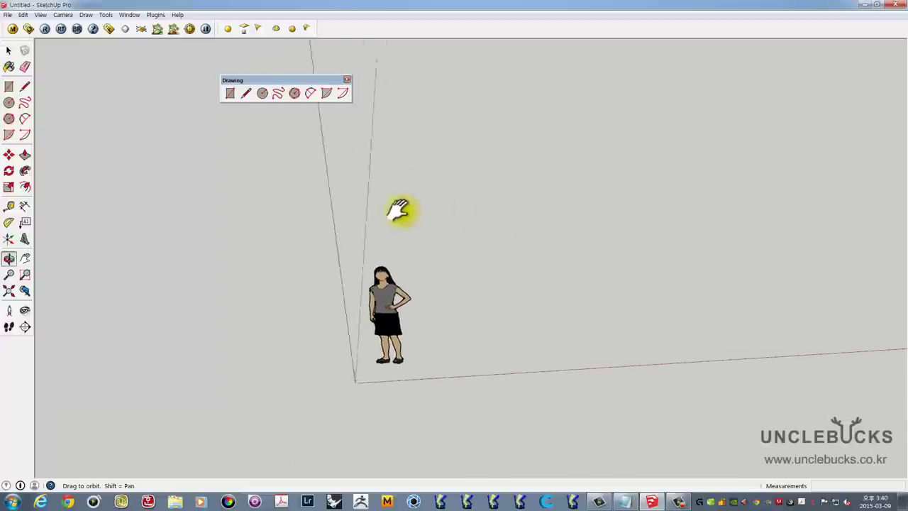
{"action": "left_click", "coordinate": [347, 79]}
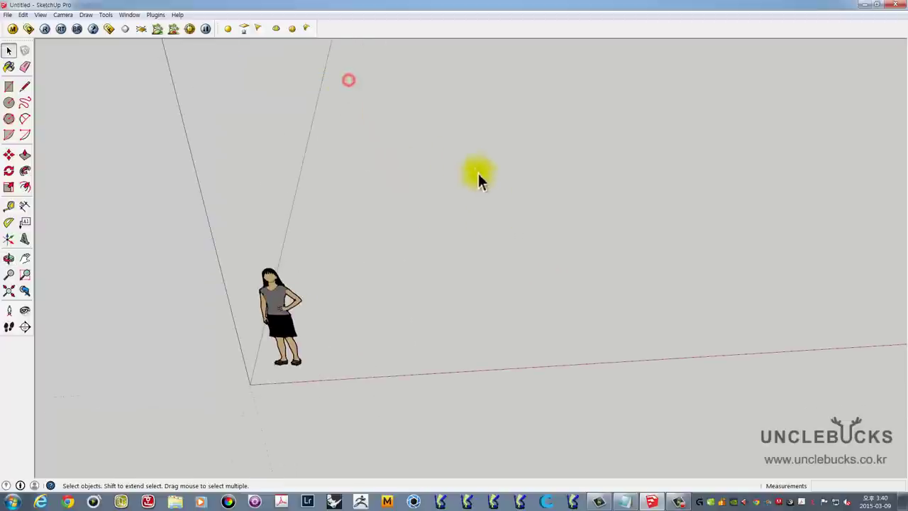
{"action": "middle_click_drag", "start_coordinate": [478, 177], "coordinate": [435, 205]}
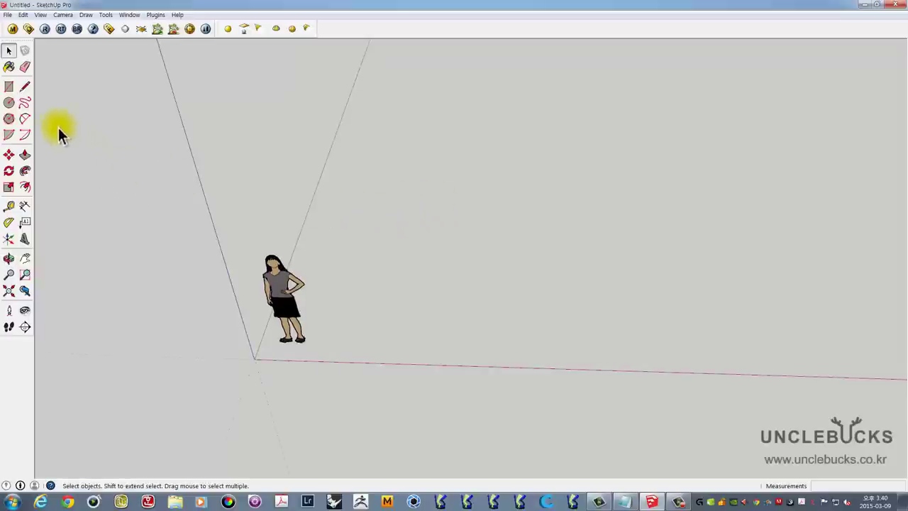
{"action": "left_click", "coordinate": [27, 89]}
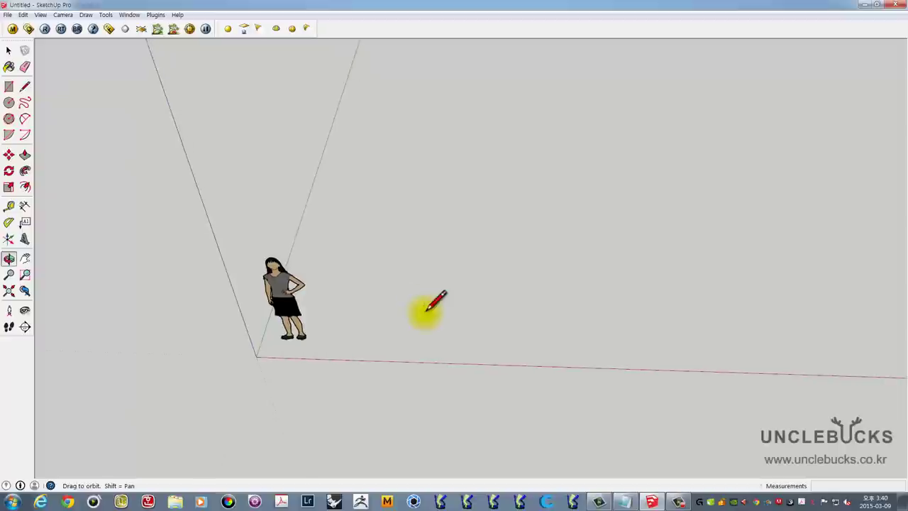
{"action": "left_click", "coordinate": [383, 338]}
{"action": "left_click", "coordinate": [398, 229]}
{"action": "key", "text": "space"}
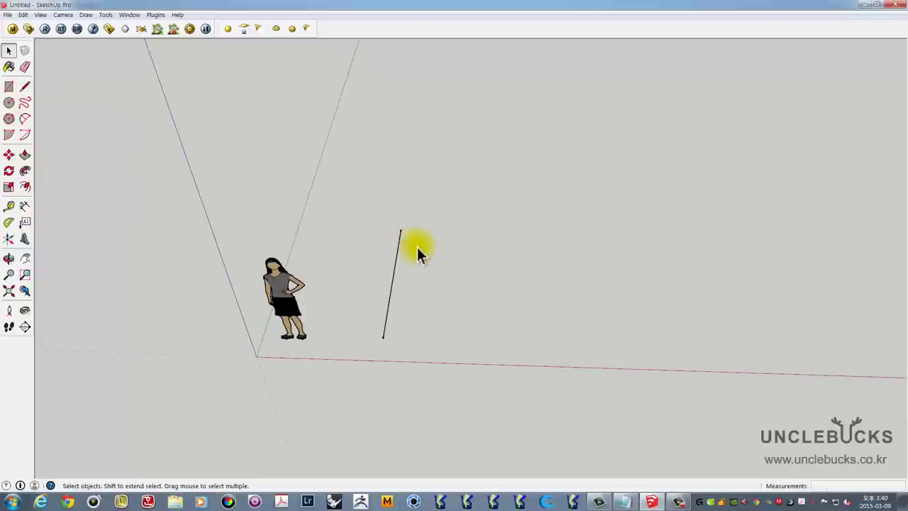
{"action": "mouse_move", "coordinate": [417, 254]}
{"action": "middle_mouse_down"}
{"action": "mouse_move", "coordinate": [478, 187]}
{"action": "mouse_move", "coordinate": [410, 264]}
{"action": "middle_mouse_up"}
{"action": "left_click", "coordinate": [393, 258]}
From the upright edge's top, draw a horizontal edge parallel to the red axis
{"action": "mouse_move", "coordinate": [423, 294]}
{"action": "middle_mouse_down"}
{"action": "mouse_move", "coordinate": [359, 259]}
{"action": "mouse_move", "coordinate": [416, 293]}
{"action": "mouse_move", "coordinate": [420, 261]}
{"action": "mouse_move", "coordinate": [549, 213]}
{"action": "mouse_move", "coordinate": [434, 282]}
{"action": "mouse_move", "coordinate": [382, 261]}
{"action": "middle_mouse_up"}
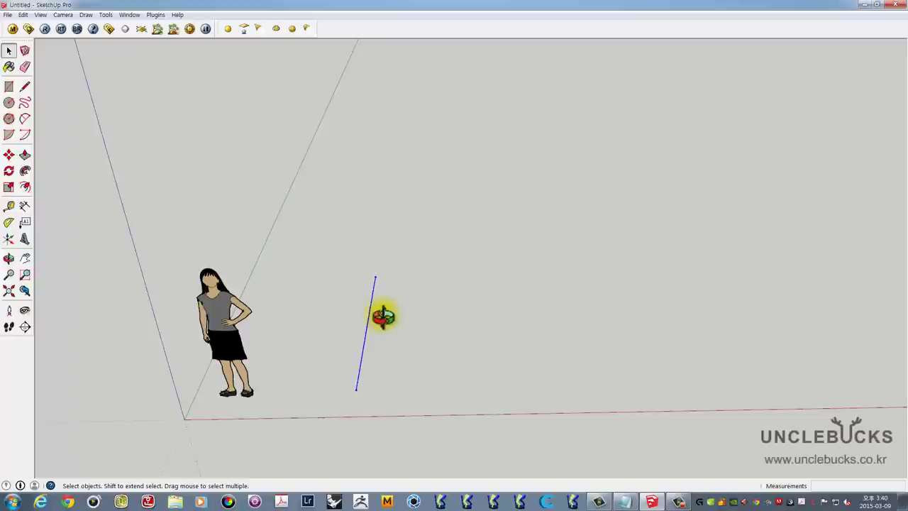
{"action": "mouse_move", "coordinate": [380, 314]}
{"action": "middle_mouse_down"}
{"action": "mouse_move", "coordinate": [360, 341]}
{"action": "mouse_move", "coordinate": [391, 259]}
{"action": "middle_mouse_up"}
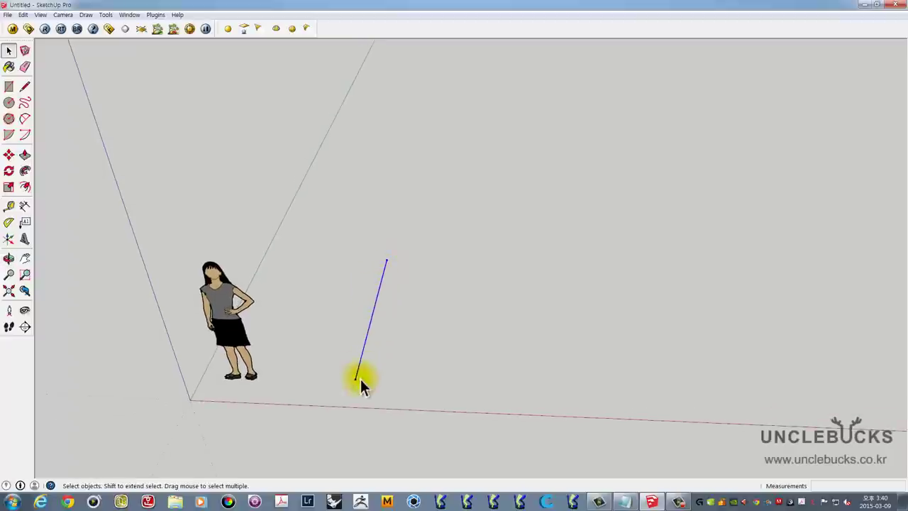
{"action": "mouse_move", "coordinate": [367, 361]}
{"action": "middle_mouse_down"}
{"action": "mouse_move", "coordinate": [412, 350]}
{"action": "mouse_move", "coordinate": [375, 321]}
{"action": "middle_mouse_up"}
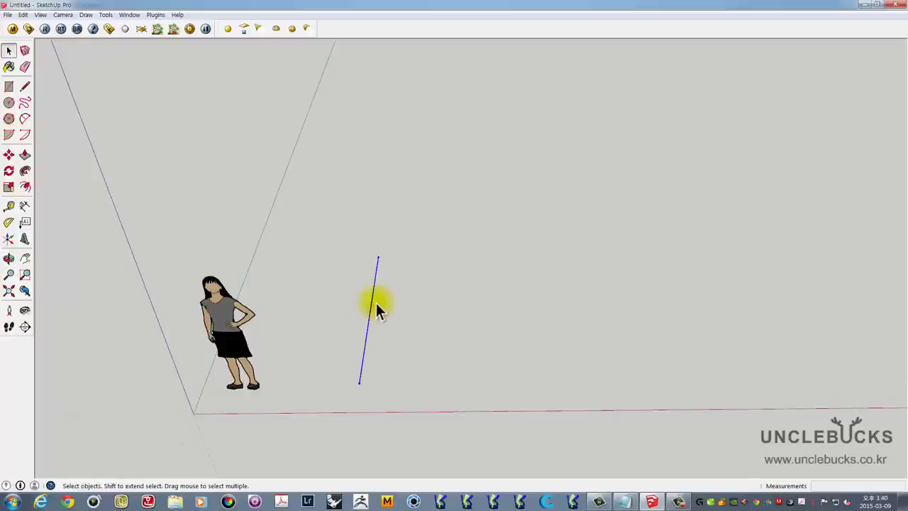
{"action": "left_click", "coordinate": [25, 87]}
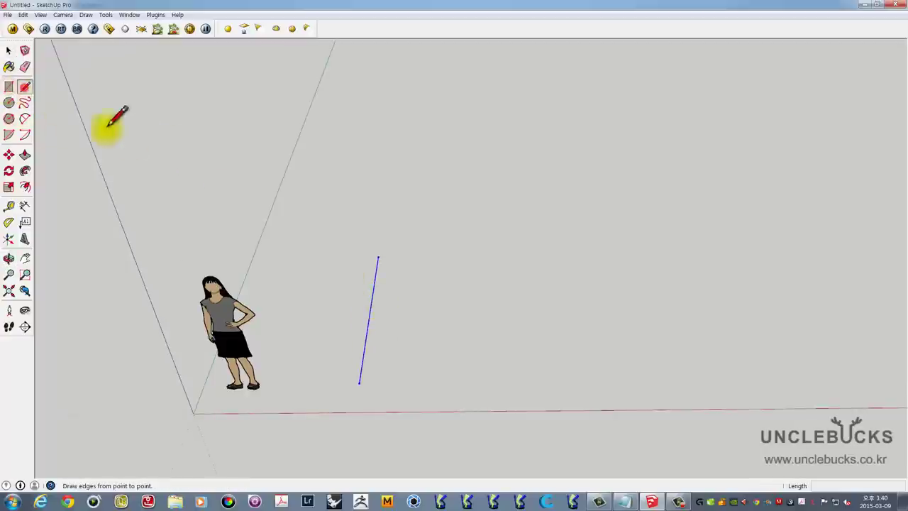
{"action": "left_click", "coordinate": [378, 256]}
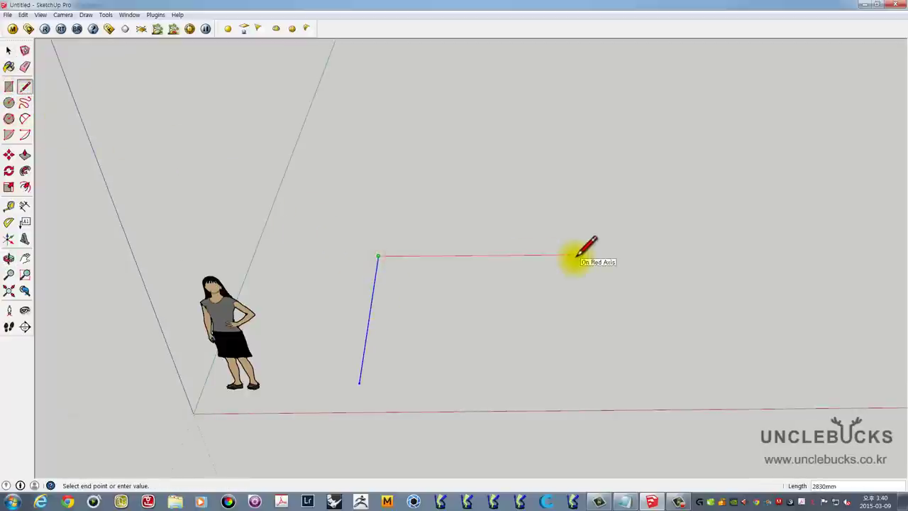
{"action": "left_click", "coordinate": [575, 255]}
{"action": "key", "text": "space"}
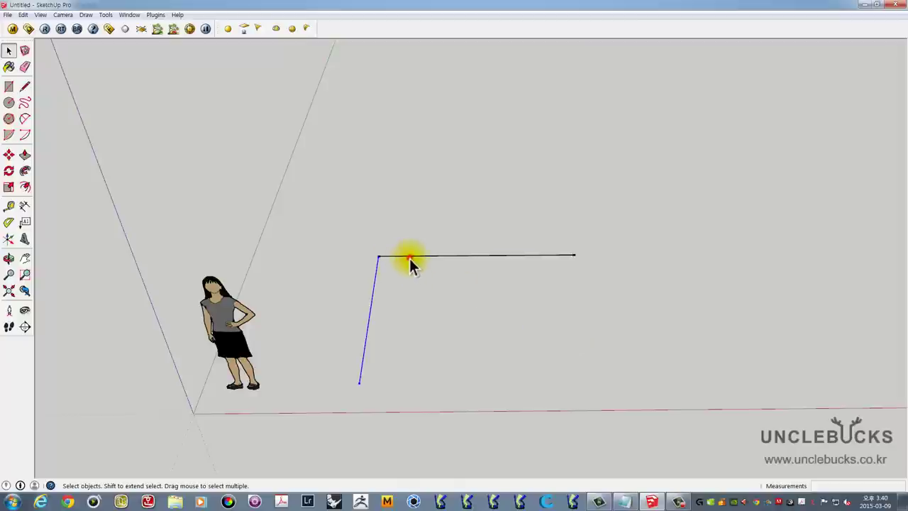
{"action": "middle_click_drag", "start_coordinate": [474, 285], "coordinate": [393, 255]}
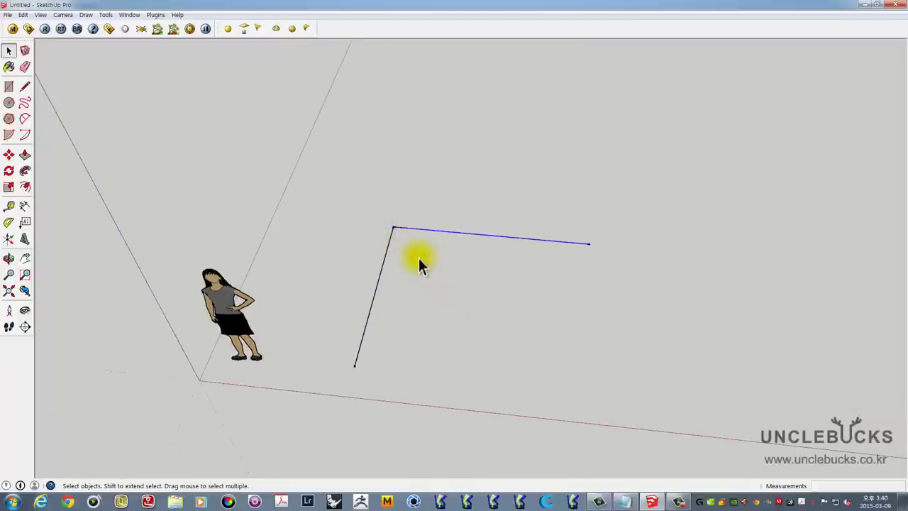
{"action": "mouse_move", "coordinate": [470, 243]}
{"action": "middle_mouse_down", "text": "shift"}
{"action": "mouse_move", "coordinate": [415, 263]}
{"action": "mouse_move", "coordinate": [419, 241]}
{"action": "middle_mouse_up", "text": "shift"}
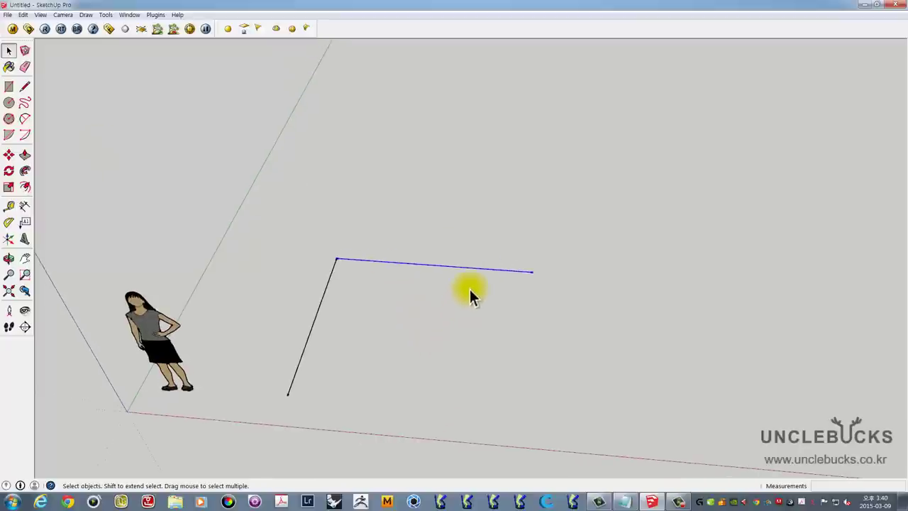
Move the horizontal top edge outward so the upright edge becomes slanted
{"action": "key", "text": "m"}
{"action": "left_click", "coordinate": [455, 329]}
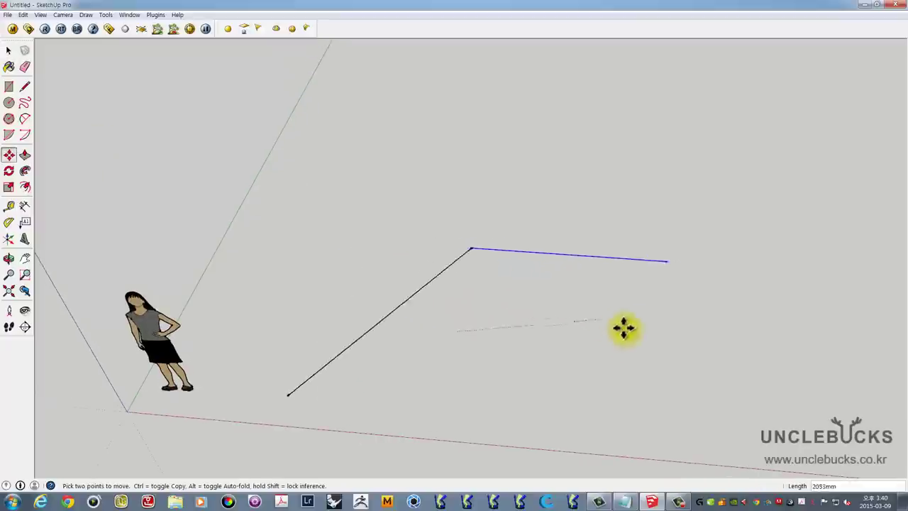
{"action": "left_click", "coordinate": [500, 269]}
{"action": "mouse_move", "coordinate": [557, 295]}
{"action": "middle_mouse_down"}
{"action": "mouse_move", "coordinate": [589, 276]}
{"action": "mouse_move", "coordinate": [700, 272]}
{"action": "middle_mouse_up"}
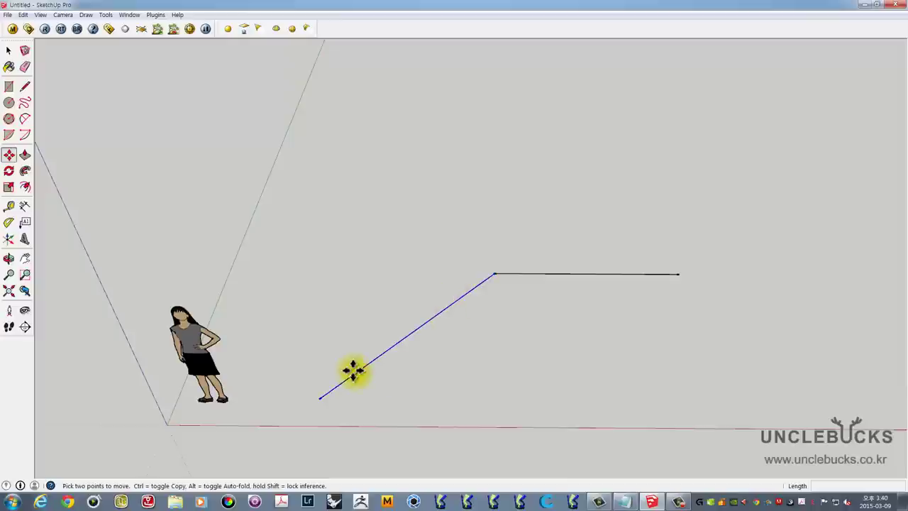
{"action": "mouse_move", "coordinate": [353, 370]}
{"action": "middle_mouse_down"}
{"action": "mouse_move", "coordinate": [472, 310]}
{"action": "mouse_move", "coordinate": [80, 101]}
{"action": "middle_mouse_up"}
Draw a ground-level edge running right from near the slanted edge's base
{"action": "left_click", "coordinate": [26, 87]}
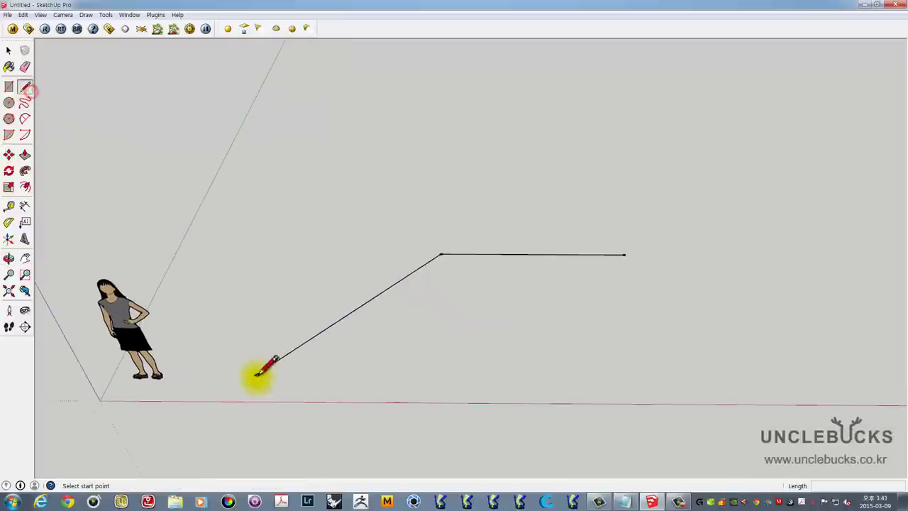
{"action": "left_click", "coordinate": [300, 375]}
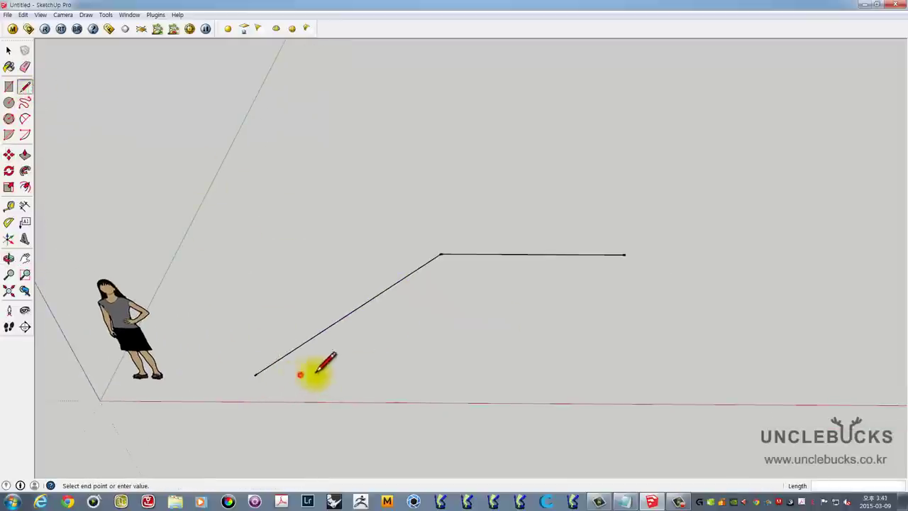
{"action": "left_click", "coordinate": [570, 366]}
{"action": "key", "text": "space"}
{"action": "mouse_move", "coordinate": [504, 366]}
{"action": "middle_mouse_down"}
{"action": "mouse_move", "coordinate": [547, 305]}
{"action": "mouse_move", "coordinate": [488, 368]}
{"action": "middle_mouse_up"}
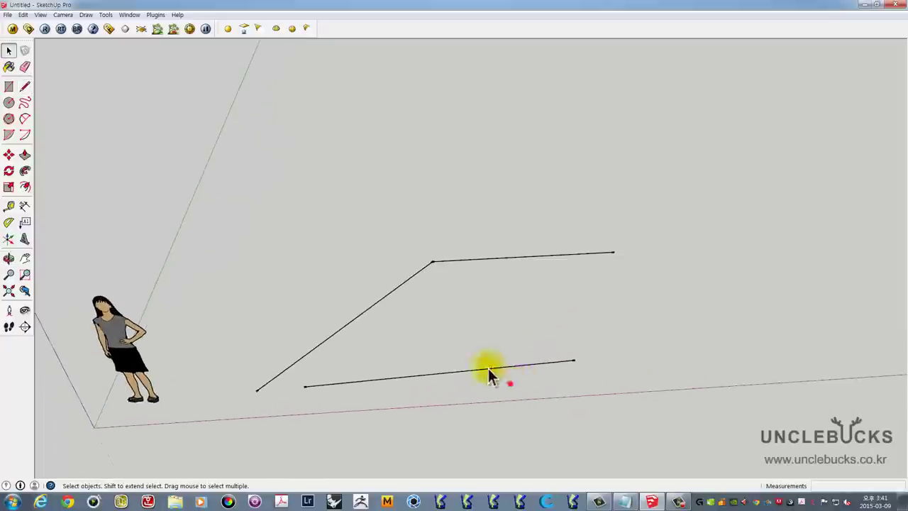
Move the new edge so its left end snaps to the slanted edge's lower end
{"action": "key", "text": "m"}
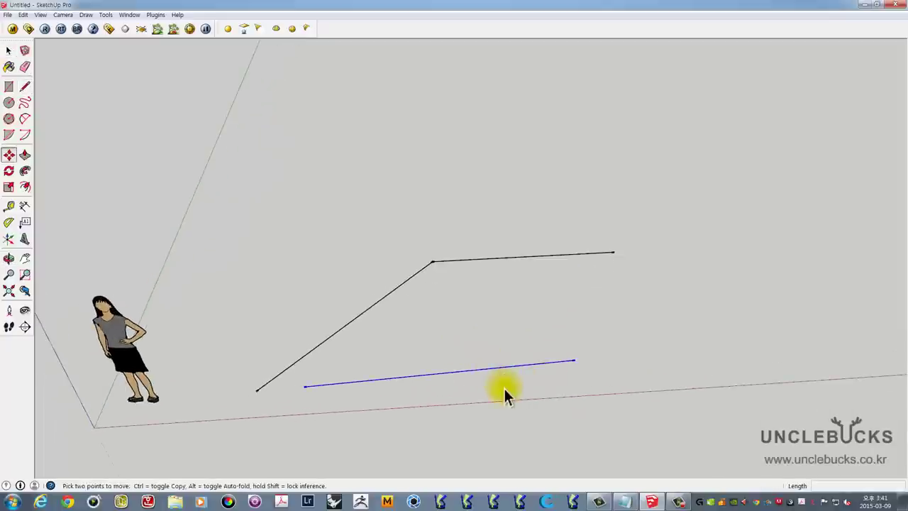
{"action": "key", "text": "space"}
{"action": "key", "text": "m"}
{"action": "left_click", "coordinate": [498, 382]}
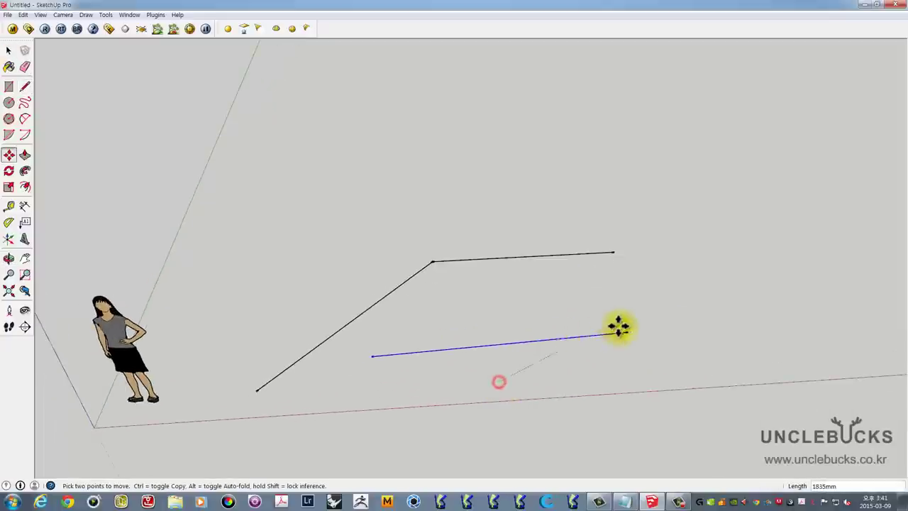
{"action": "left_click", "coordinate": [646, 345]}
{"action": "mouse_move", "coordinate": [495, 370]}
{"action": "middle_mouse_down"}
{"action": "mouse_move", "coordinate": [551, 314]}
{"action": "mouse_move", "coordinate": [543, 313]}
{"action": "middle_mouse_up"}
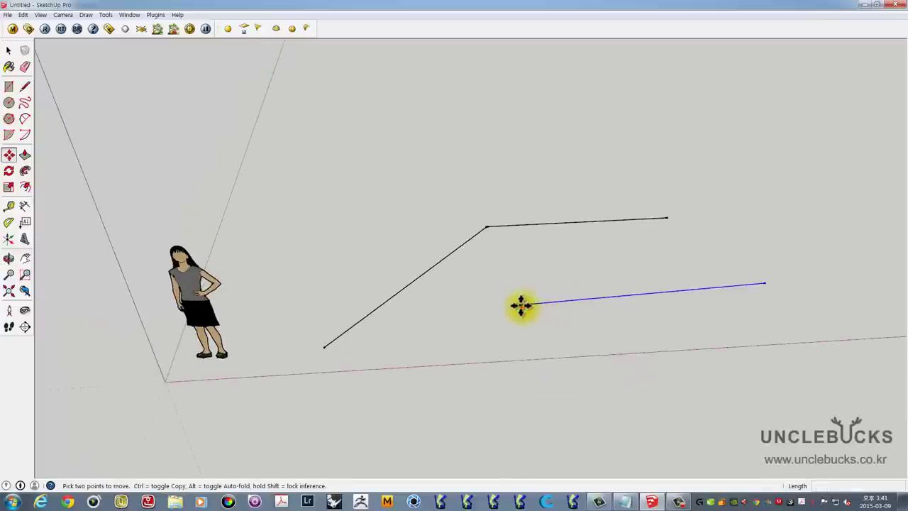
{"action": "left_click", "coordinate": [521, 305]}
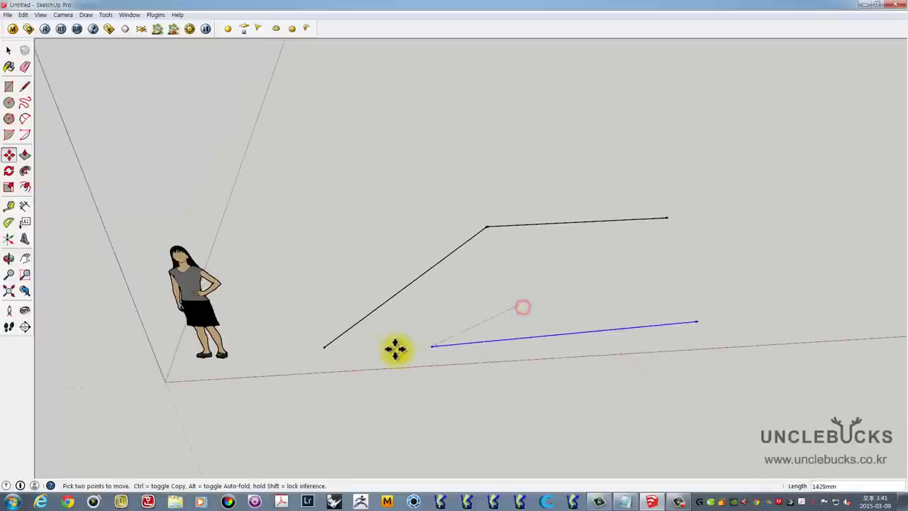
{"action": "left_click", "coordinate": [325, 347]}
{"action": "middle_click_drag", "start_coordinate": [476, 338], "coordinate": [452, 332]}
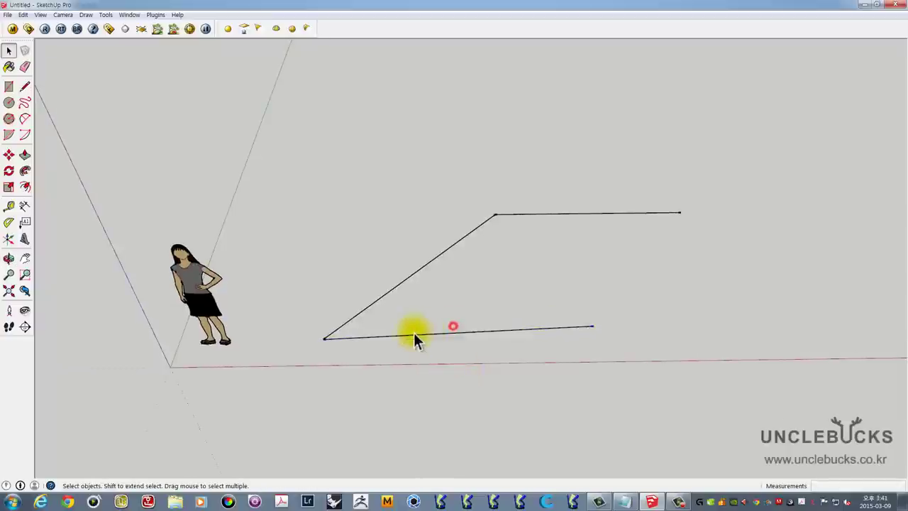
Reselect the bottom edge and move it forward to lengthen the slope
{"action": "key", "text": "space"}
{"action": "left_click", "coordinate": [395, 334]}
{"action": "left_click", "coordinate": [358, 310]}
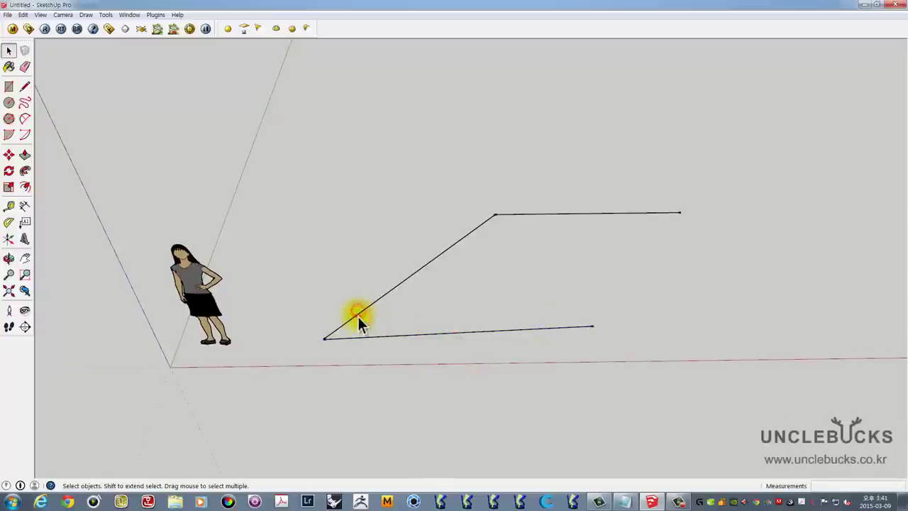
{"action": "left_click", "coordinate": [357, 315]}
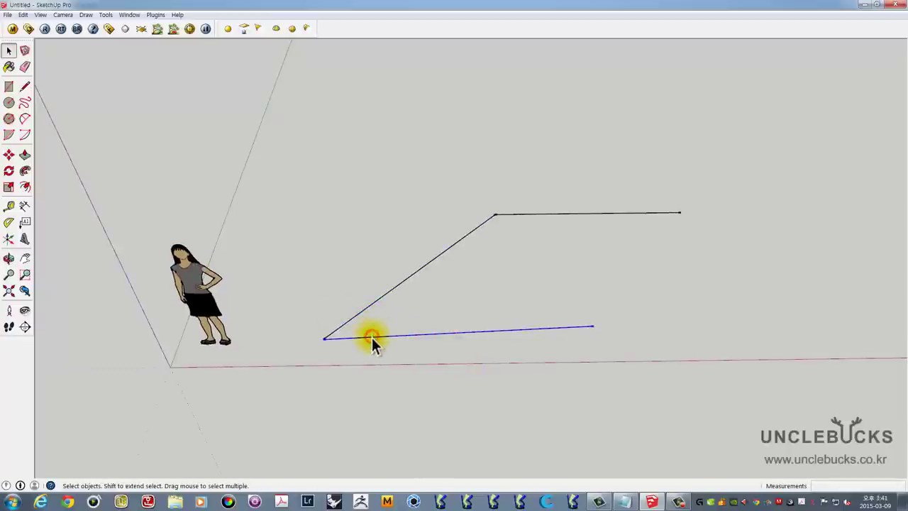
{"action": "key", "text": "m"}
{"action": "left_click", "coordinate": [668, 298]}
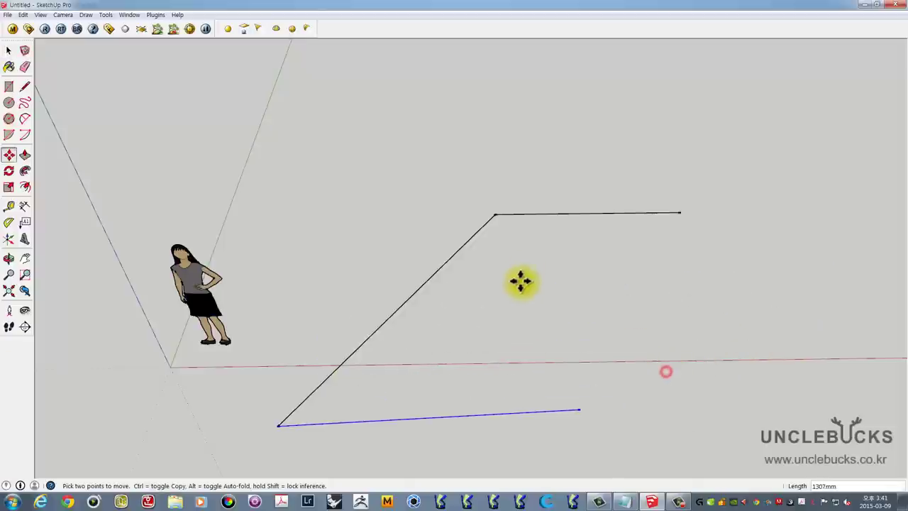
{"action": "mouse_move", "coordinate": [384, 385]}
{"action": "middle_mouse_down"}
{"action": "mouse_move", "coordinate": [500, 320]}
{"action": "mouse_move", "coordinate": [582, 304]}
{"action": "mouse_move", "coordinate": [555, 309]}
{"action": "middle_mouse_up"}
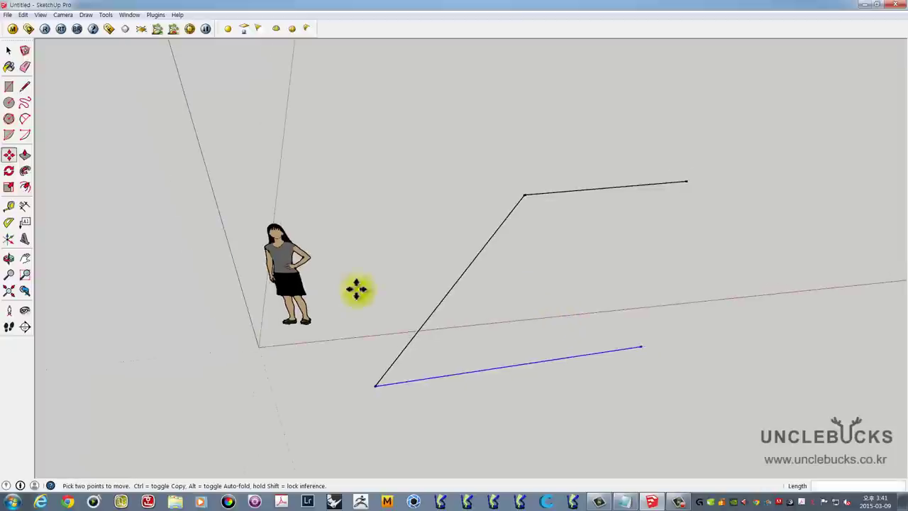
Draw an edge between the open line endpoints to close the grey four-sided face
{"action": "left_click", "coordinate": [24, 86]}
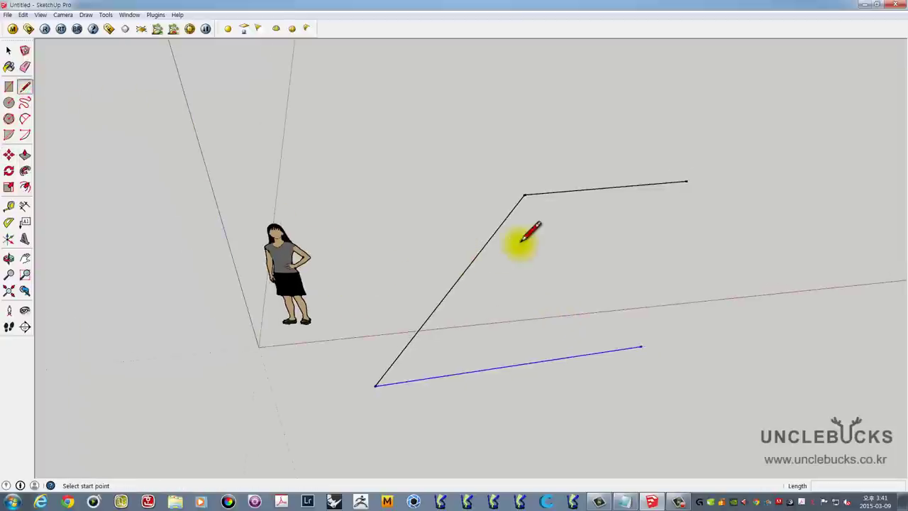
{"action": "left_click", "coordinate": [626, 153]}
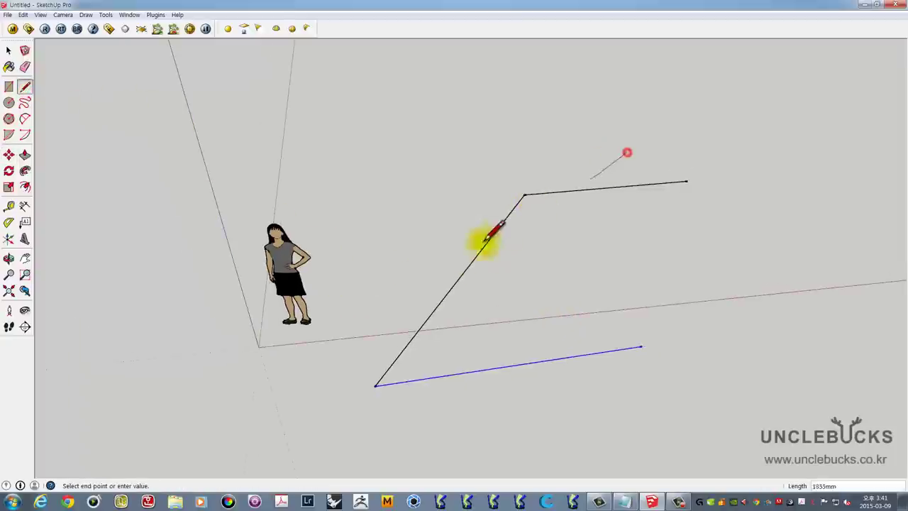
{"action": "left_click", "coordinate": [400, 285]}
{"action": "key", "text": "space"}
{"action": "middle_click_drag", "start_coordinate": [639, 333], "coordinate": [641, 254]}
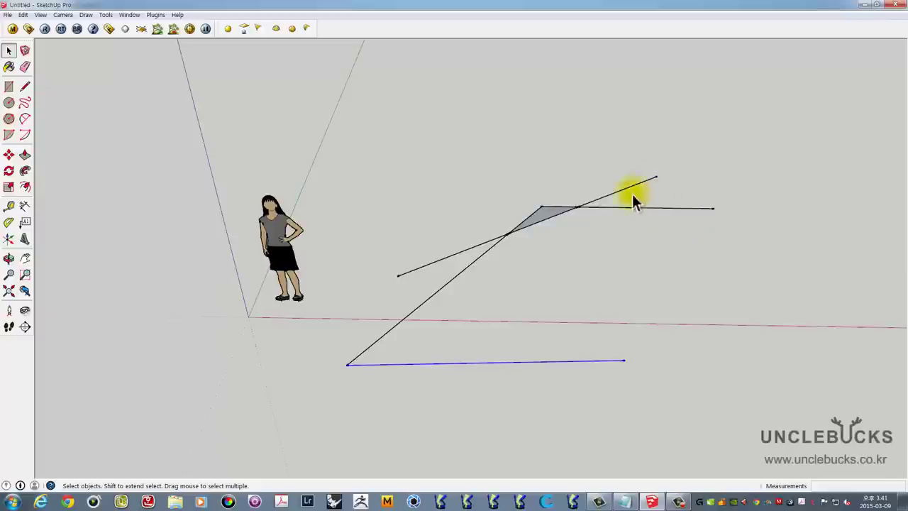
{"action": "key", "text": "l"}
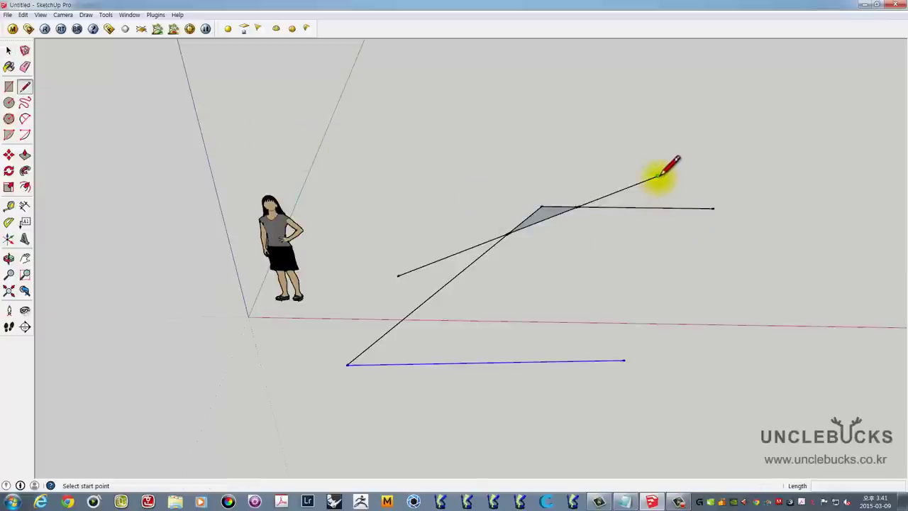
{"action": "left_click", "coordinate": [658, 177]}
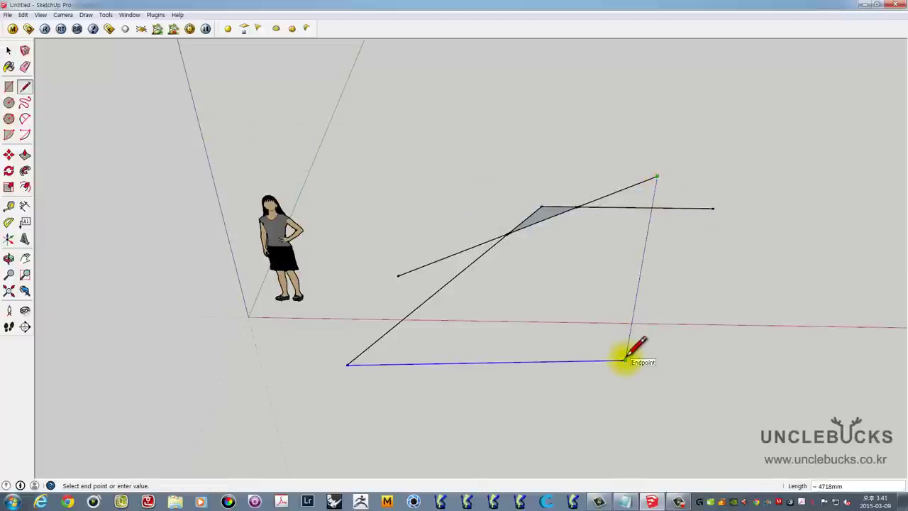
{"action": "left_click", "coordinate": [624, 362]}
{"action": "mouse_move", "coordinate": [618, 300]}
{"action": "middle_mouse_down"}
{"action": "mouse_move", "coordinate": [594, 249]}
{"action": "mouse_move", "coordinate": [511, 290]}
{"action": "middle_mouse_up"}
{"action": "key", "text": "space"}
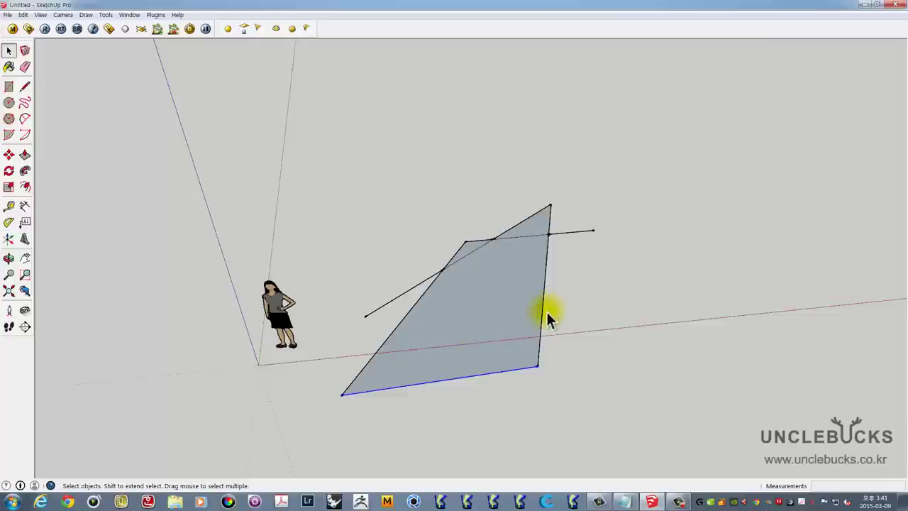
{"action": "middle_click_drag", "start_coordinate": [547, 310], "coordinate": [461, 315]}
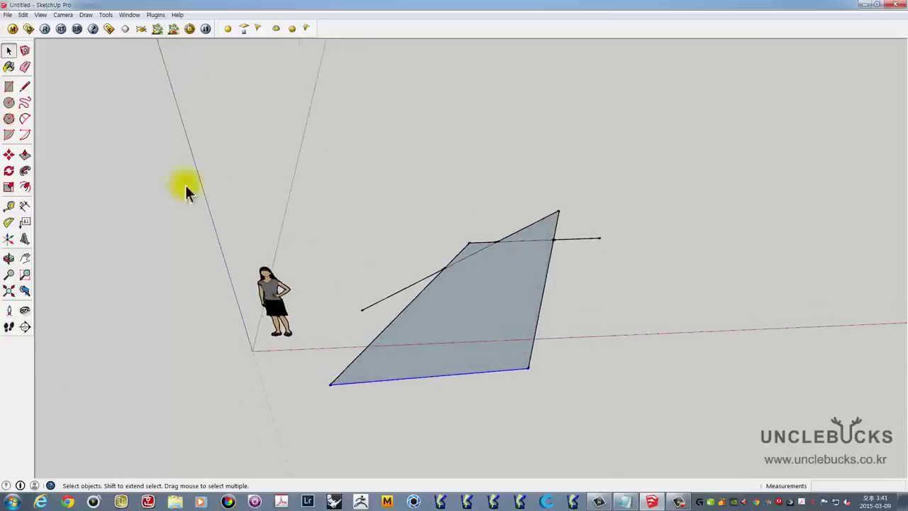
Draw a line crossing the face diagonally, then window-select all the geometry
{"action": "left_click", "coordinate": [24, 86]}
{"action": "left_click", "coordinate": [393, 275]}
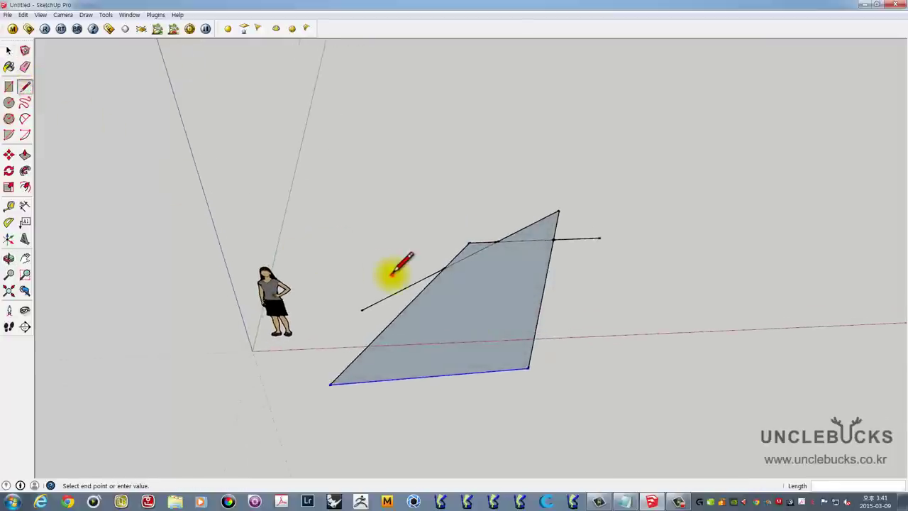
{"action": "left_click", "coordinate": [579, 354]}
{"action": "key", "text": "space"}
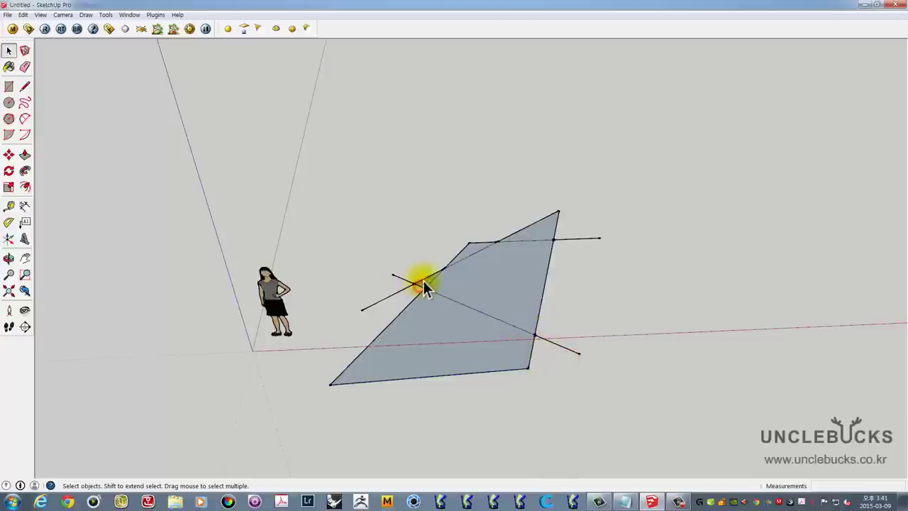
{"action": "mouse_move", "coordinate": [447, 245]}
{"action": "middle_mouse_down"}
{"action": "mouse_move", "coordinate": [429, 275]}
{"action": "mouse_move", "coordinate": [465, 250]}
{"action": "middle_mouse_up"}
{"action": "scroll", "coordinate": [421, 274], "scroll_direction": "up", "scroll_amount": 2}
{"action": "scroll", "coordinate": [419, 265], "scroll_direction": "up", "scroll_amount": 2}
{"action": "scroll", "coordinate": [422, 269], "scroll_direction": "down", "scroll_amount": 4}
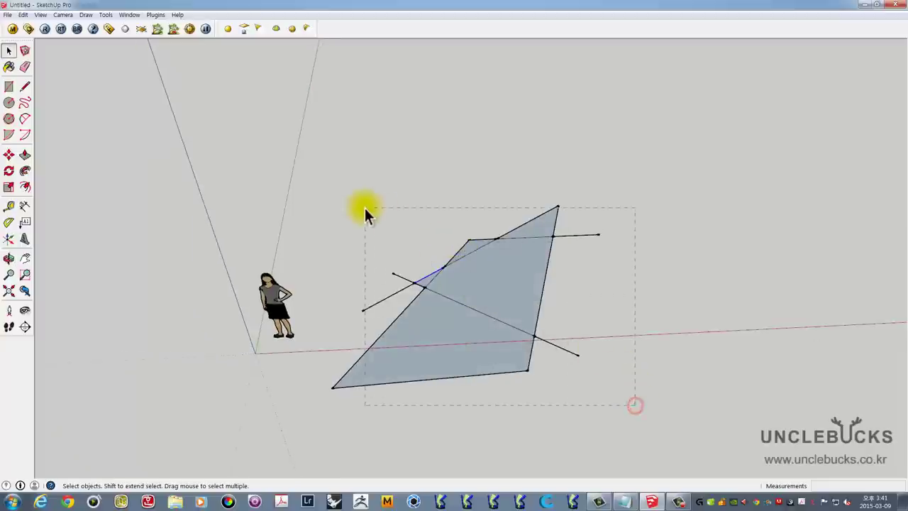
{"action": "left_click_drag", "start_coordinate": [365, 211], "coordinate": [365, 212]}
Delete the face and lines, and draw a rectangle on the ground beside the figure
{"action": "key", "text": "Delete"}
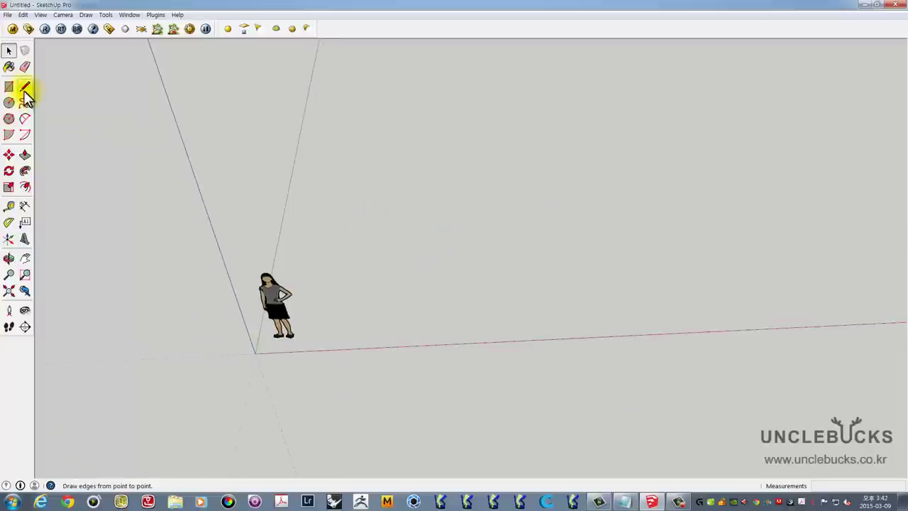
{"action": "left_click", "coordinate": [337, 239]}
{"action": "left_click", "coordinate": [573, 367]}
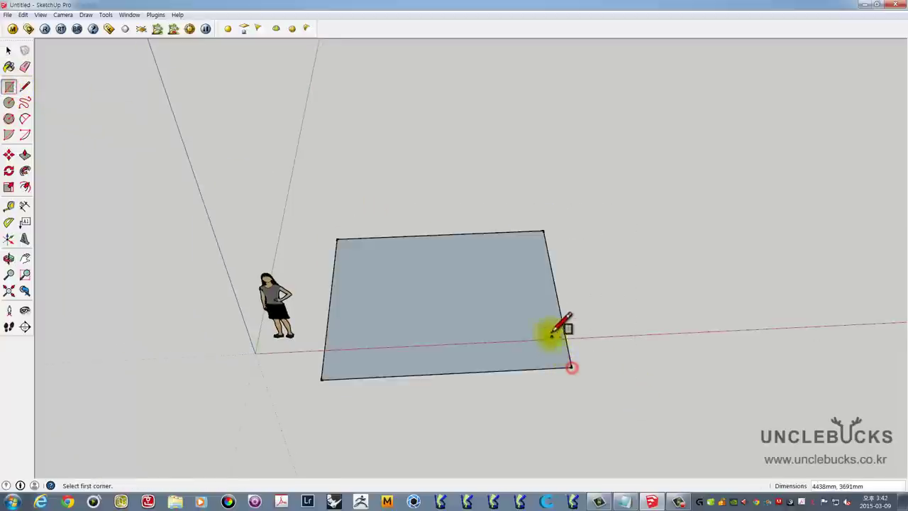
Push/pull the rectangle upward into a solid box
{"action": "middle_click_drag", "start_coordinate": [553, 330], "coordinate": [557, 303]}
{"action": "left_click", "coordinate": [25, 154]}
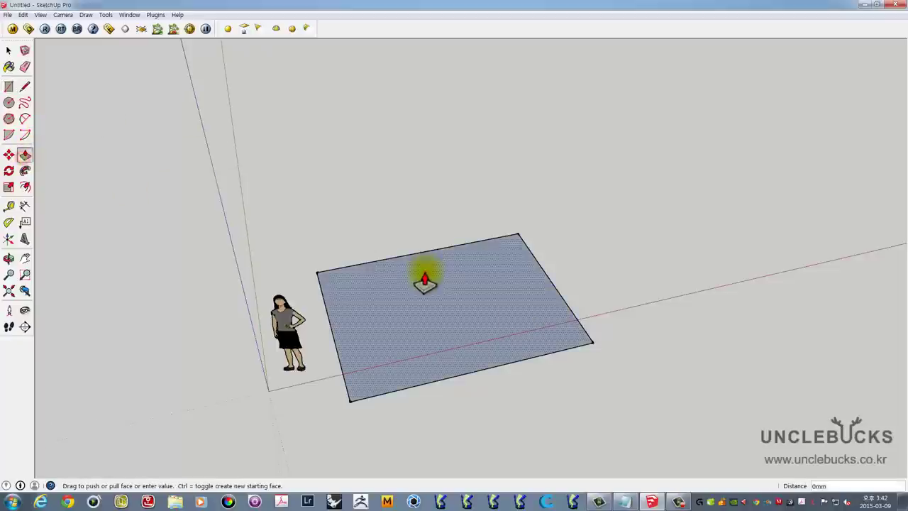
{"action": "left_click_drag", "start_coordinate": [426, 272], "coordinate": [408, 206]}
{"action": "mouse_move", "coordinate": [407, 205]}
{"action": "middle_mouse_down"}
{"action": "mouse_move", "coordinate": [507, 251]}
{"action": "mouse_move", "coordinate": [447, 221]}
{"action": "middle_mouse_up"}
{"action": "key", "text": "space"}
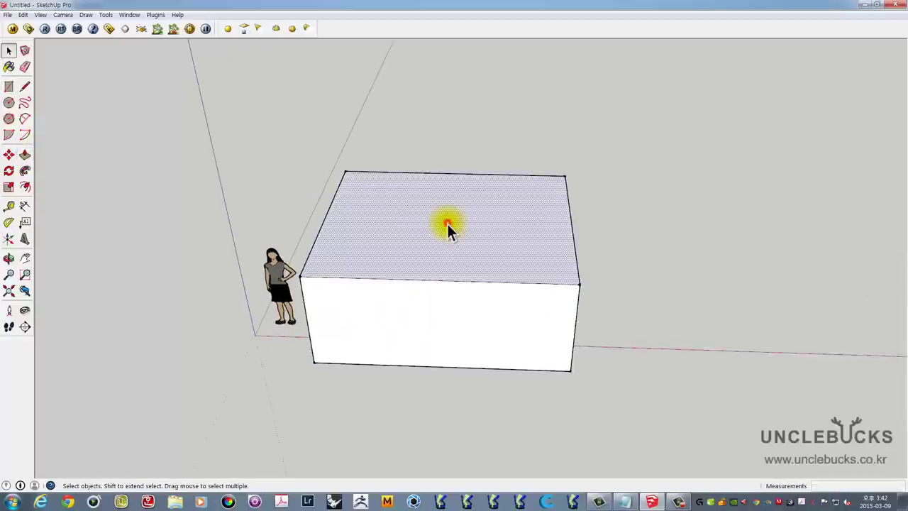
{"action": "mouse_move", "coordinate": [539, 255]}
{"action": "middle_mouse_down"}
{"action": "mouse_move", "coordinate": [432, 292]}
{"action": "mouse_move", "coordinate": [553, 268]}
{"action": "mouse_move", "coordinate": [451, 255]}
{"action": "middle_mouse_up"}
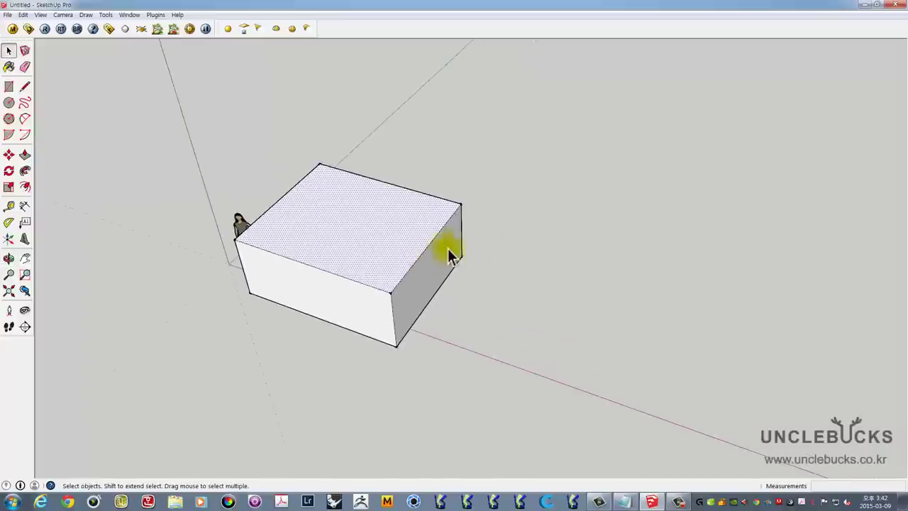
Draw a second rectangle on the ground to the right of the first box
{"action": "left_click", "coordinate": [8, 86]}
{"action": "mouse_move", "coordinate": [324, 258]}
{"action": "middle_mouse_down"}
{"action": "mouse_move", "coordinate": [512, 340]}
{"action": "mouse_move", "coordinate": [525, 284]}
{"action": "middle_mouse_up"}
{"action": "left_click", "coordinate": [517, 290]}
{"action": "left_click", "coordinate": [661, 421]}
{"action": "middle_click_drag", "start_coordinate": [561, 361], "coordinate": [678, 348]}
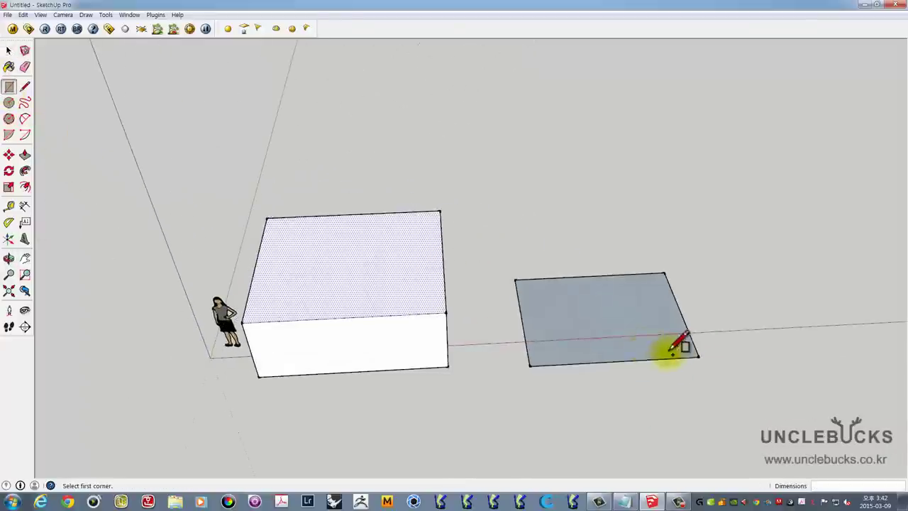
Push/pull the second rectangle up into a box of similar height
{"action": "key", "text": "p"}
{"action": "left_click", "coordinate": [603, 323]}
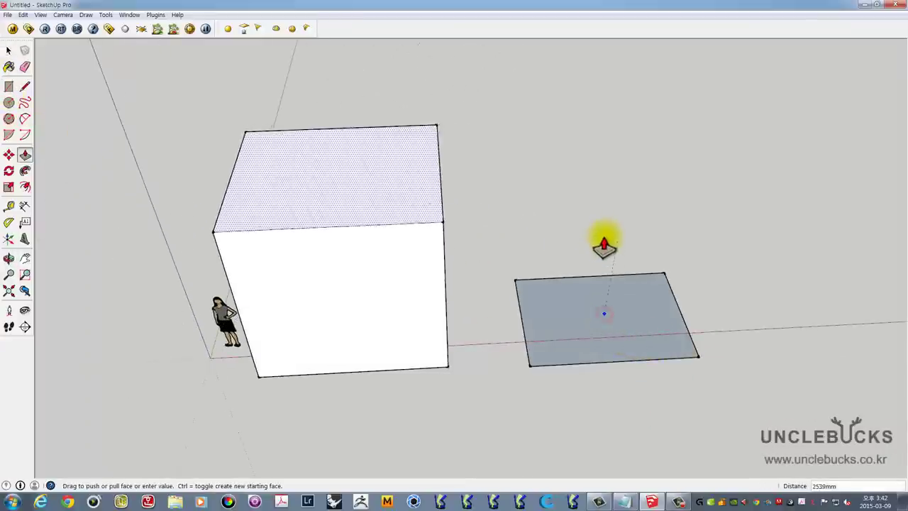
{"action": "key", "text": "space"}
{"action": "left_click", "coordinate": [609, 226]}
{"action": "left_click", "coordinate": [25, 154]}
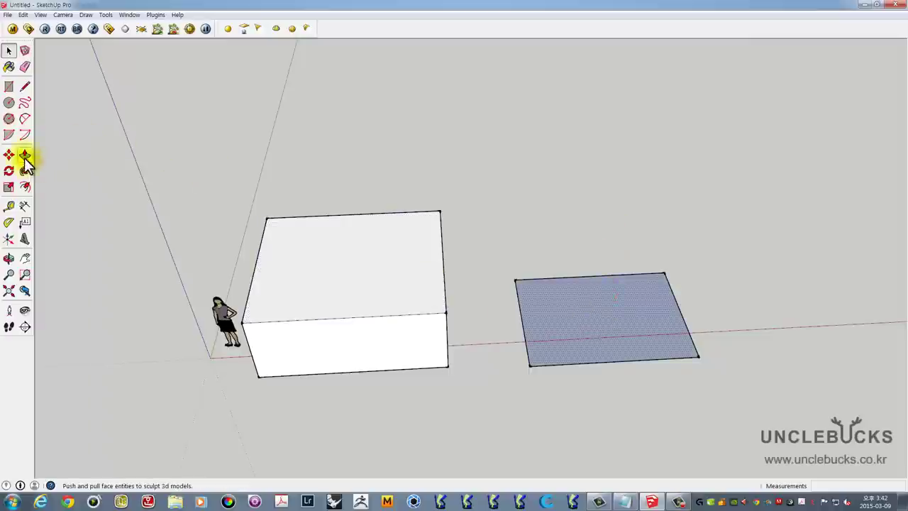
{"action": "left_click_drag", "start_coordinate": [630, 323], "coordinate": [624, 266]}
{"action": "key", "text": "space"}
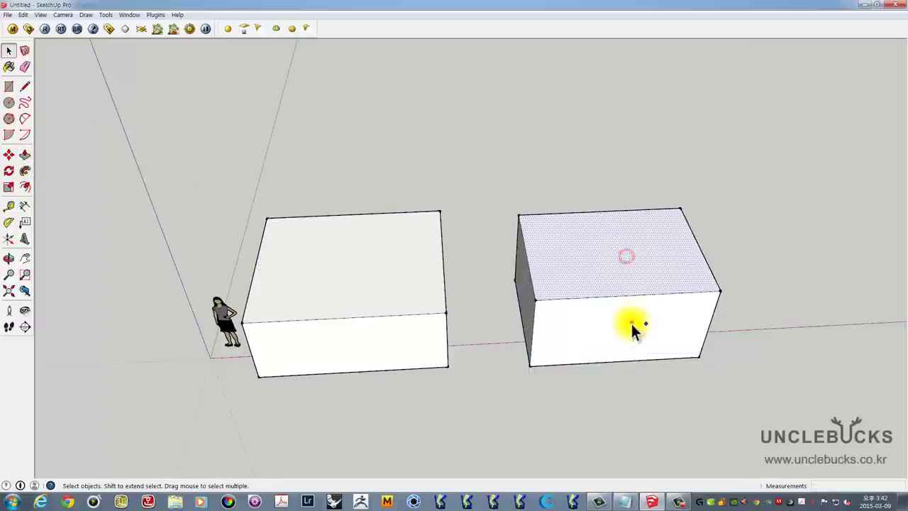
{"action": "left_click", "coordinate": [631, 324]}
{"action": "left_click", "coordinate": [634, 397]}
{"action": "mouse_move", "coordinate": [622, 365]}
{"action": "middle_mouse_down"}
{"action": "mouse_move", "coordinate": [653, 303]}
{"action": "mouse_move", "coordinate": [608, 303]}
{"action": "middle_mouse_up"}
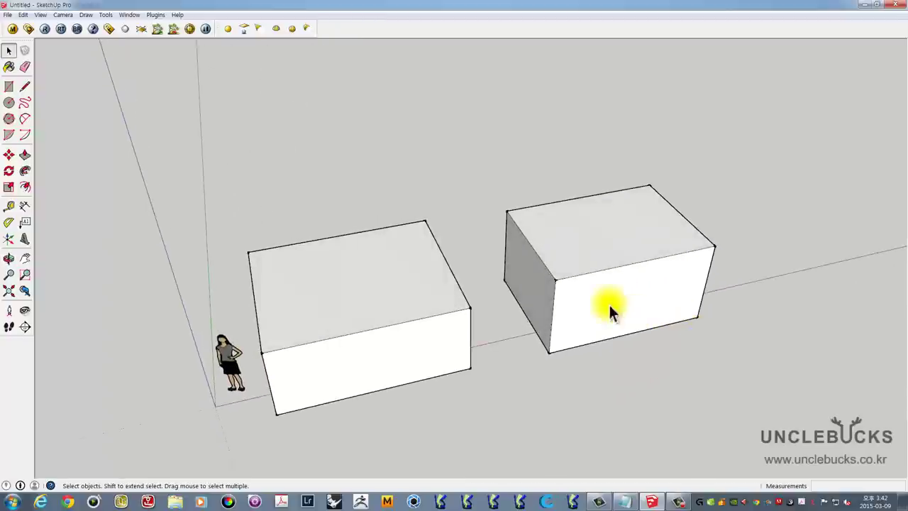
Select the whole right box and move it onto the top of the left box
{"action": "mouse_move", "coordinate": [462, 139]}
{"action": "left_mouse_down"}
{"action": "mouse_move", "coordinate": [795, 403]}
{"action": "mouse_move", "coordinate": [563, 174]}
{"action": "left_mouse_up"}
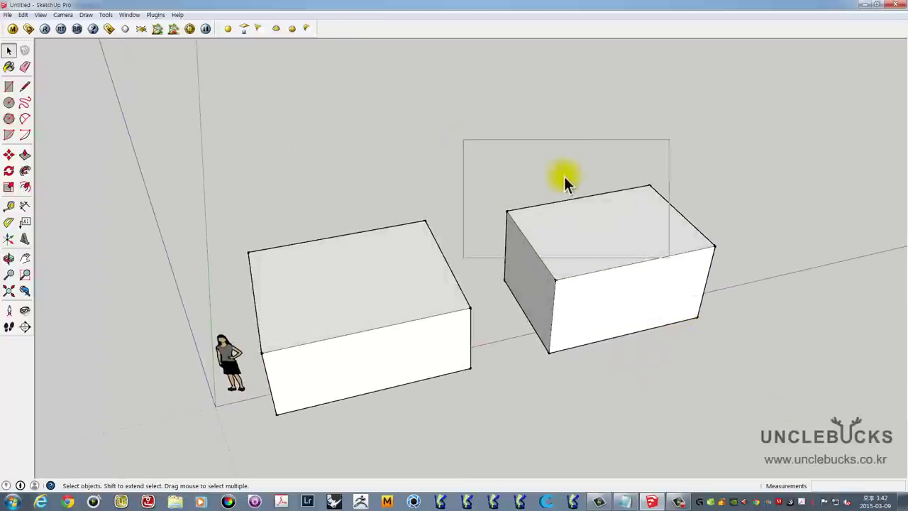
{"action": "middle_click_drag", "start_coordinate": [642, 259], "coordinate": [503, 175]}
{"action": "left_click_drag", "start_coordinate": [501, 165], "coordinate": [766, 387]}
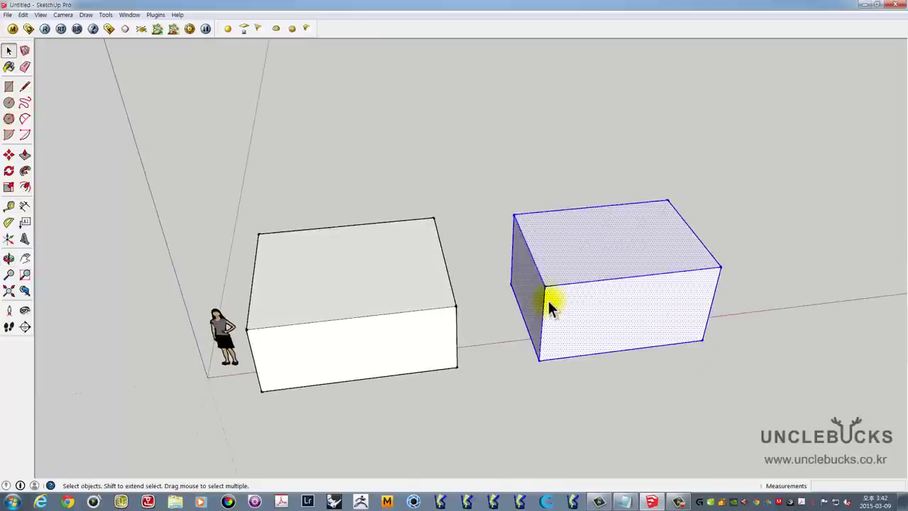
{"action": "left_click", "coordinate": [9, 154]}
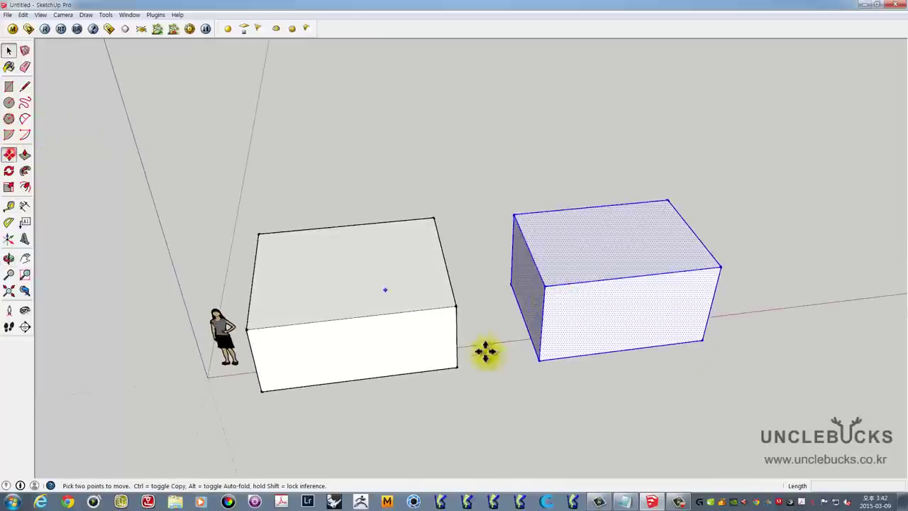
{"action": "left_click", "coordinate": [543, 361]}
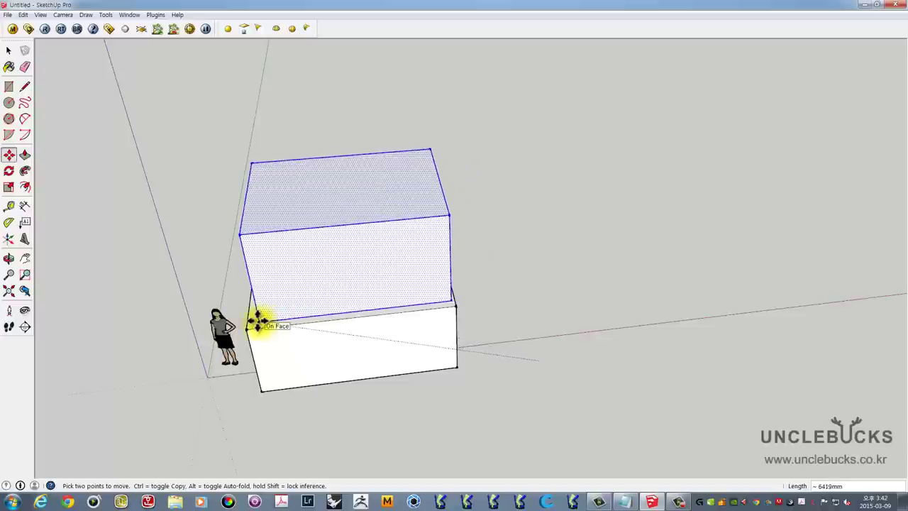
{"action": "left_click", "coordinate": [257, 318]}
{"action": "middle_click_drag", "start_coordinate": [486, 288], "coordinate": [325, 178]}
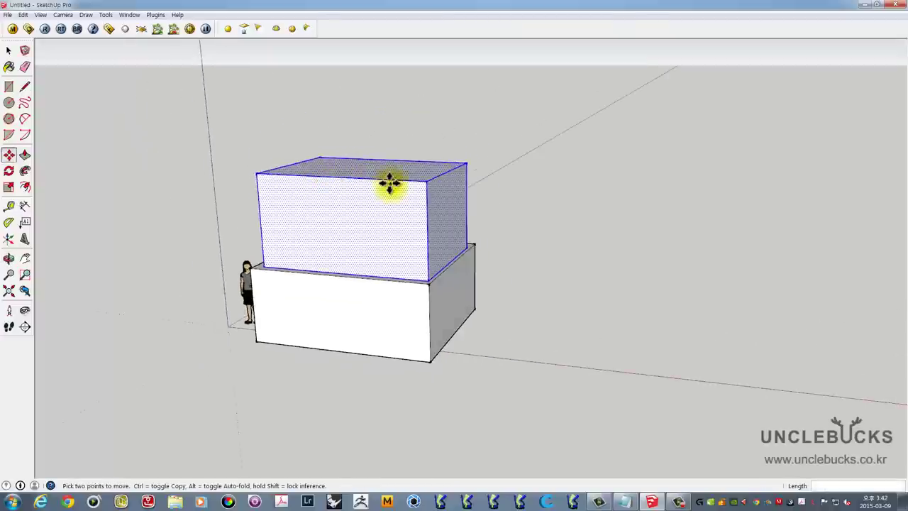
{"action": "mouse_move", "coordinate": [389, 183]}
{"action": "middle_mouse_down"}
{"action": "mouse_move", "coordinate": [357, 208]}
{"action": "mouse_move", "coordinate": [377, 246]}
{"action": "mouse_move", "coordinate": [238, 323]}
{"action": "middle_mouse_up"}
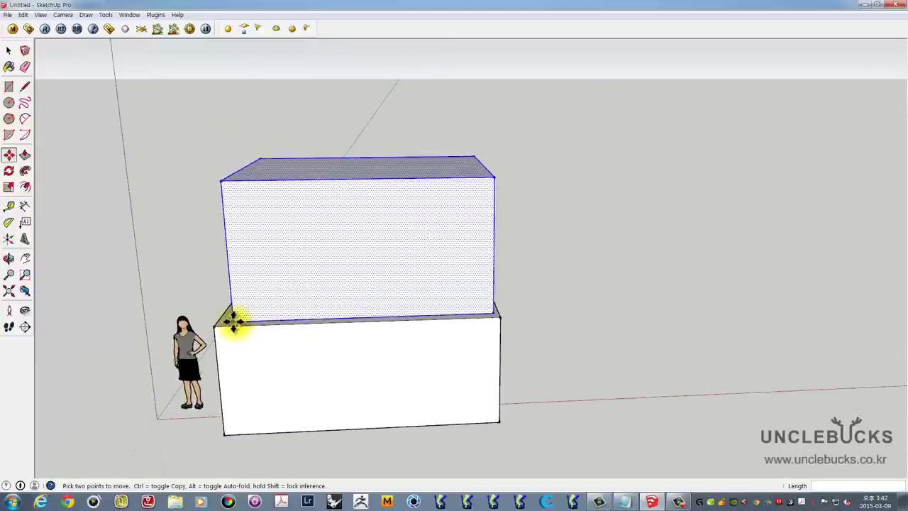
Lift the stacked box off, set it back, then drag it up-right, stretching the geometry
{"action": "left_click", "coordinate": [234, 322]}
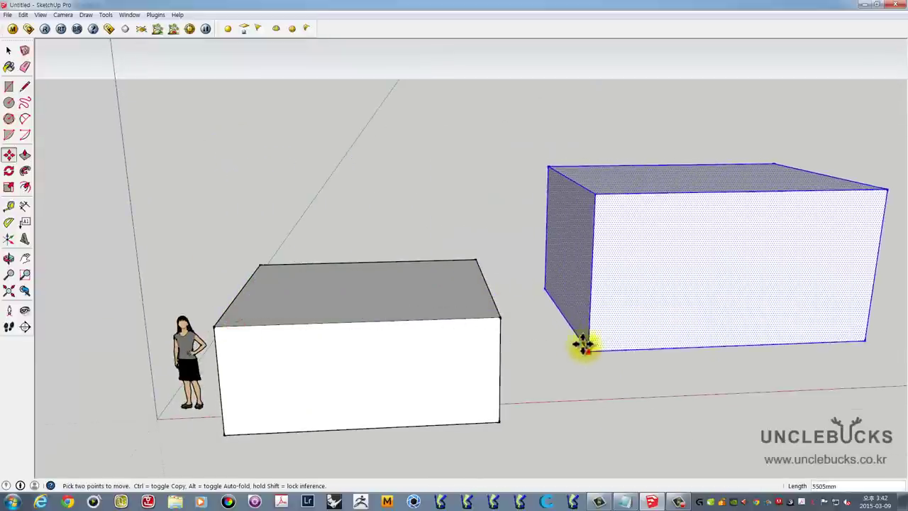
{"action": "middle_click_drag", "start_coordinate": [552, 282], "coordinate": [567, 364]}
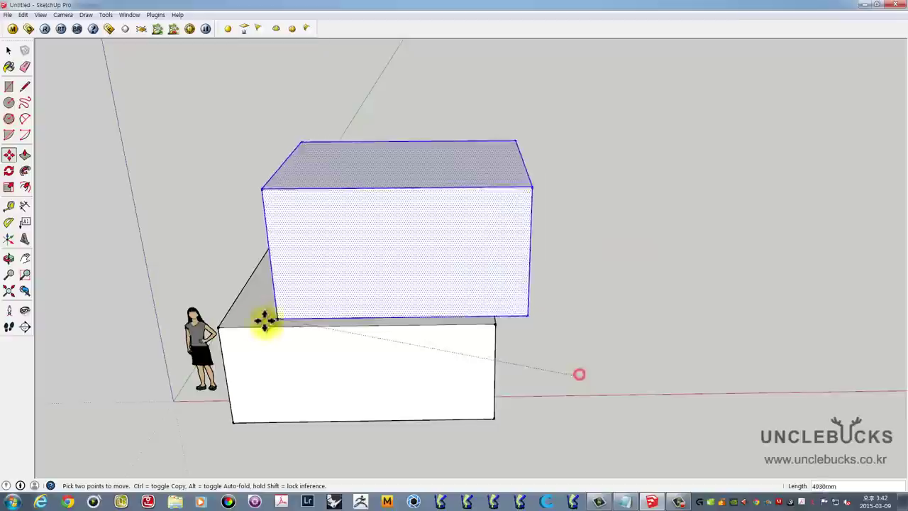
{"action": "left_click", "coordinate": [219, 324]}
{"action": "mouse_move", "coordinate": [458, 296]}
{"action": "middle_mouse_down"}
{"action": "mouse_move", "coordinate": [599, 340]}
{"action": "mouse_move", "coordinate": [454, 320]}
{"action": "mouse_move", "coordinate": [498, 258]}
{"action": "middle_mouse_up"}
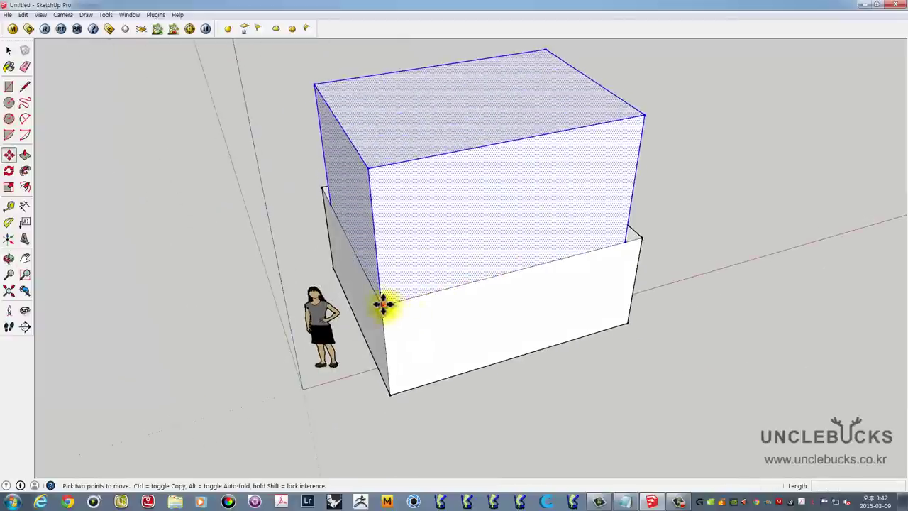
{"action": "left_click", "coordinate": [383, 304]}
{"action": "scroll", "coordinate": [531, 339], "scroll_direction": "down", "scroll_amount": 3}
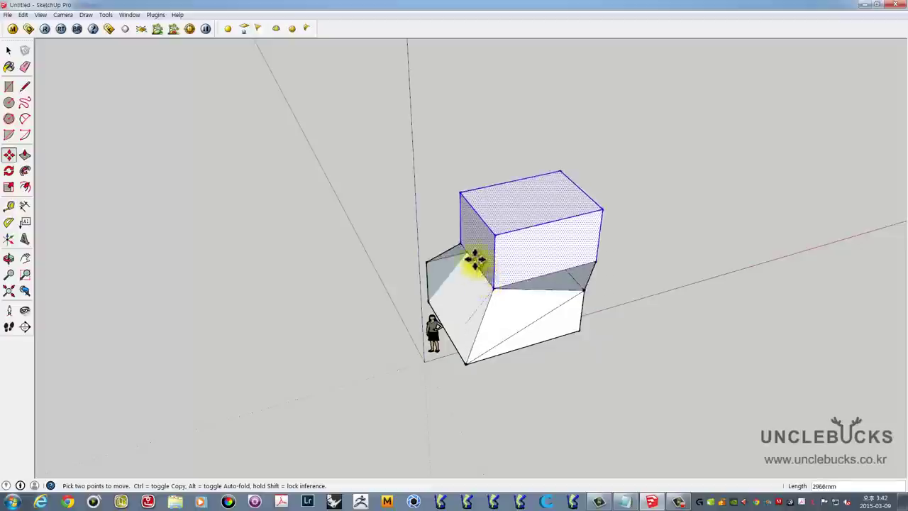
{"action": "left_click", "coordinate": [669, 173]}
Set the moved box down on the ground beside the first box
{"action": "mouse_move", "coordinate": [600, 239]}
{"action": "middle_mouse_down"}
{"action": "mouse_move", "coordinate": [478, 181]}
{"action": "mouse_move", "coordinate": [460, 210]}
{"action": "mouse_move", "coordinate": [440, 156]}
{"action": "middle_mouse_up"}
{"action": "scroll", "coordinate": [454, 220], "scroll_direction": "up", "scroll_amount": 3}
{"action": "scroll", "coordinate": [356, 140], "scroll_direction": "up", "scroll_amount": 2}
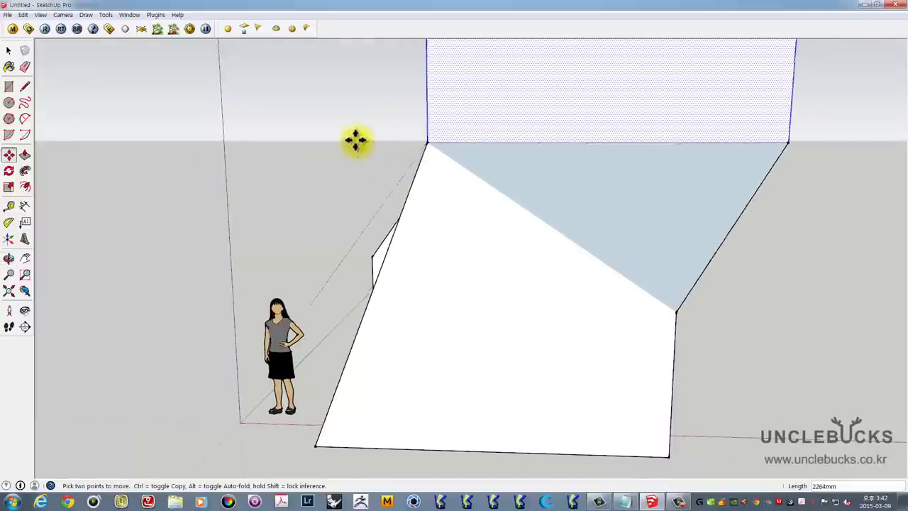
{"action": "scroll", "coordinate": [354, 153], "scroll_direction": "down", "scroll_amount": 2}
{"action": "scroll", "coordinate": [351, 184], "scroll_direction": "down", "scroll_amount": 2}
{"action": "mouse_move", "coordinate": [350, 198]}
{"action": "middle_mouse_down"}
{"action": "mouse_move", "coordinate": [589, 156]}
{"action": "mouse_move", "coordinate": [298, 164]}
{"action": "middle_mouse_up"}
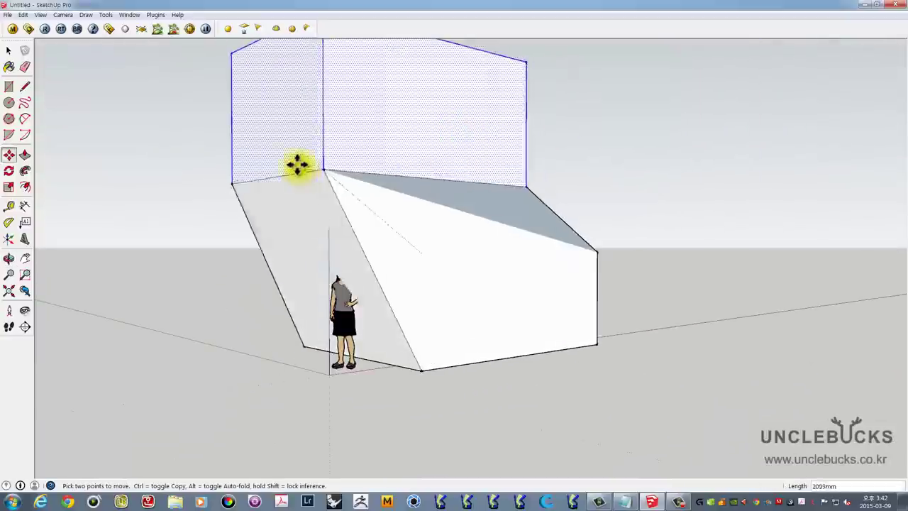
{"action": "left_click", "coordinate": [298, 164]}
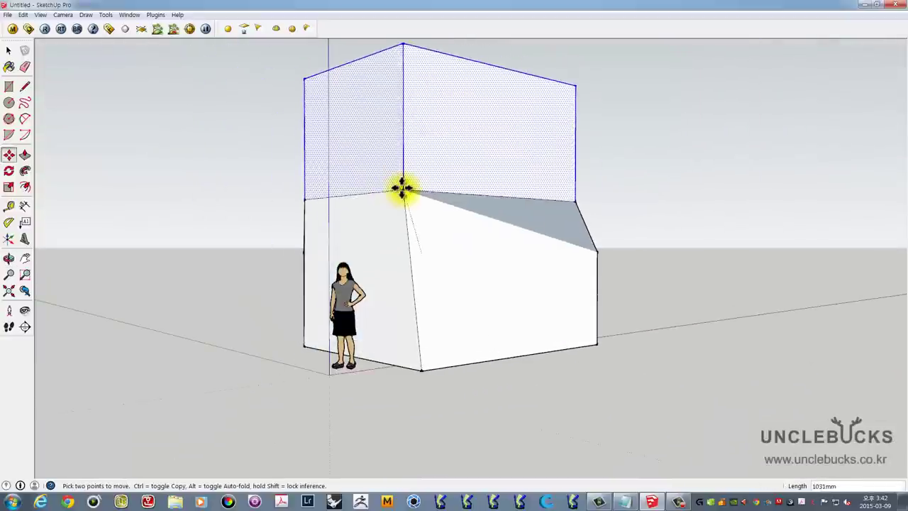
{"action": "mouse_move", "coordinate": [519, 168]}
{"action": "middle_mouse_down"}
{"action": "mouse_move", "coordinate": [488, 270]}
{"action": "mouse_move", "coordinate": [407, 274]}
{"action": "middle_mouse_up"}
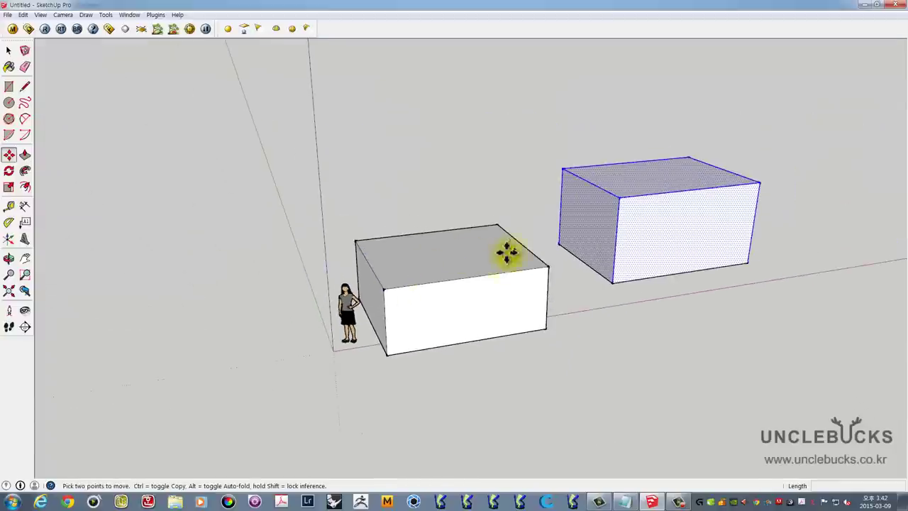
{"action": "middle_click_drag", "start_coordinate": [507, 252], "coordinate": [560, 361]}
Select the whole right box and move it onto the first box's top corner
{"action": "key", "text": "space"}
{"action": "left_click", "coordinate": [559, 361]}
{"action": "triple_click", "coordinate": [623, 278]}
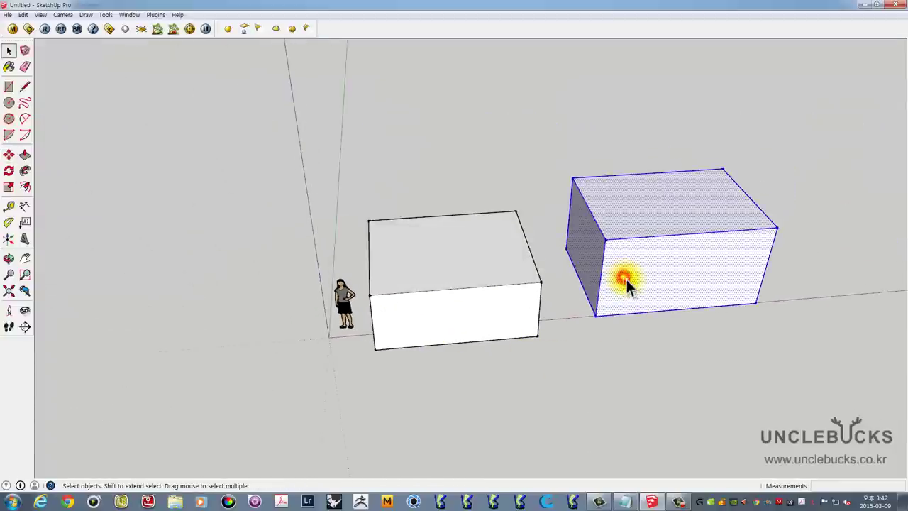
{"action": "middle_click_drag", "start_coordinate": [672, 274], "coordinate": [546, 284]}
{"action": "scroll", "coordinate": [483, 320], "scroll_direction": "up", "scroll_amount": 2}
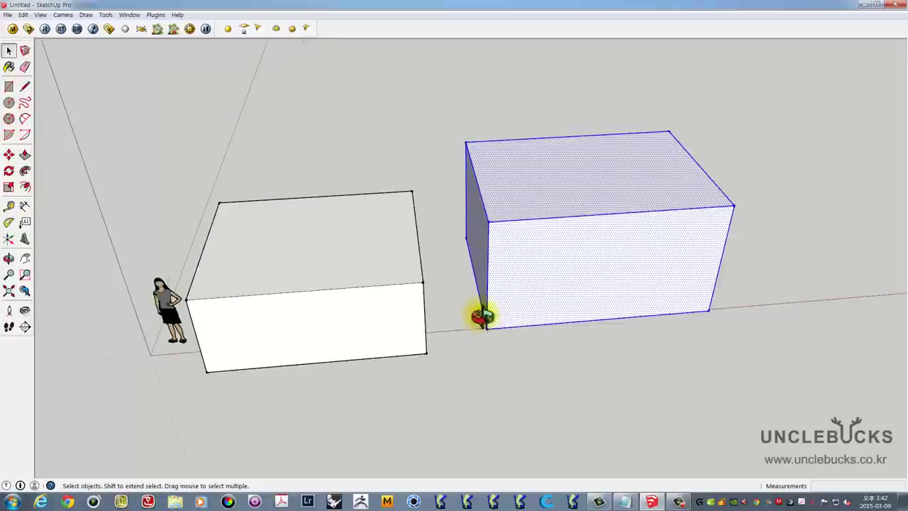
{"action": "scroll", "coordinate": [515, 339], "scroll_direction": "up", "scroll_amount": 2}
{"action": "key", "text": "m"}
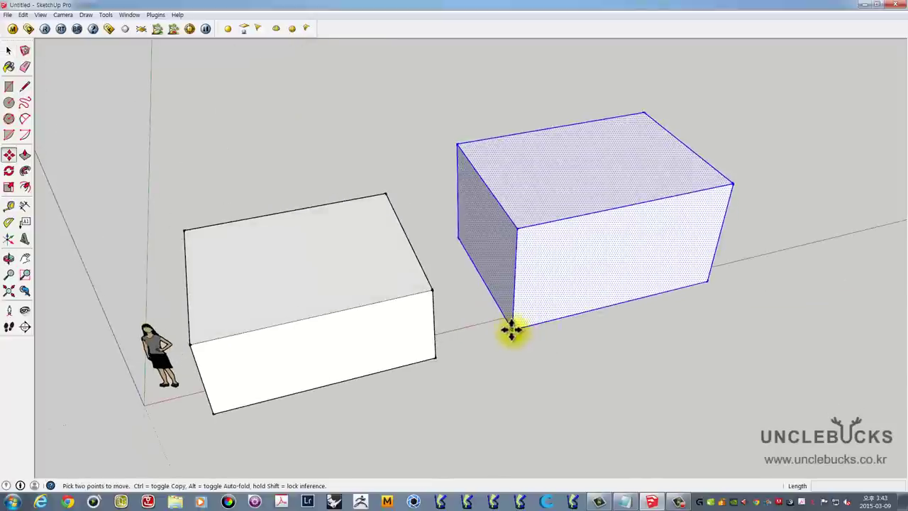
{"action": "left_click", "coordinate": [511, 330]}
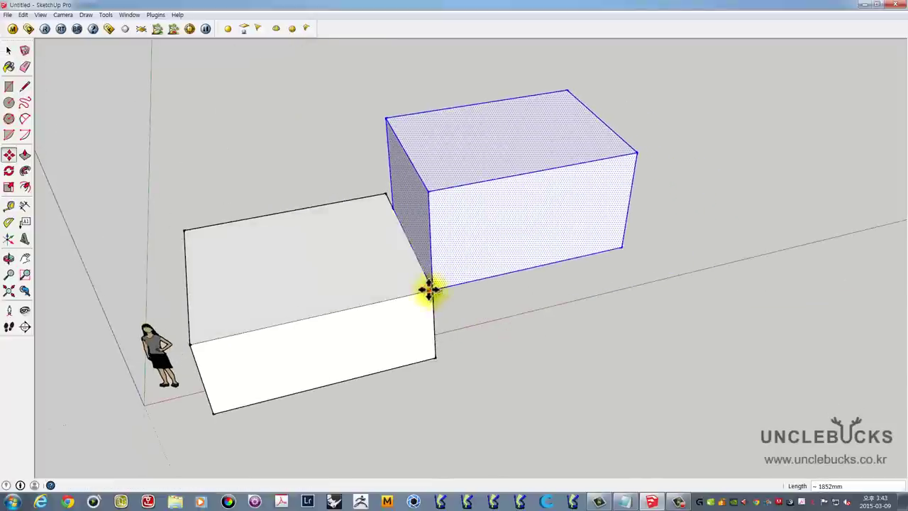
{"action": "left_click", "coordinate": [429, 291]}
Start another move of the upper box, then cancel it with Esc to restore both boxes
{"action": "mouse_move", "coordinate": [429, 291]}
{"action": "middle_mouse_down"}
{"action": "mouse_move", "coordinate": [507, 264]}
{"action": "mouse_move", "coordinate": [680, 256]}
{"action": "mouse_move", "coordinate": [485, 280]}
{"action": "middle_mouse_up"}
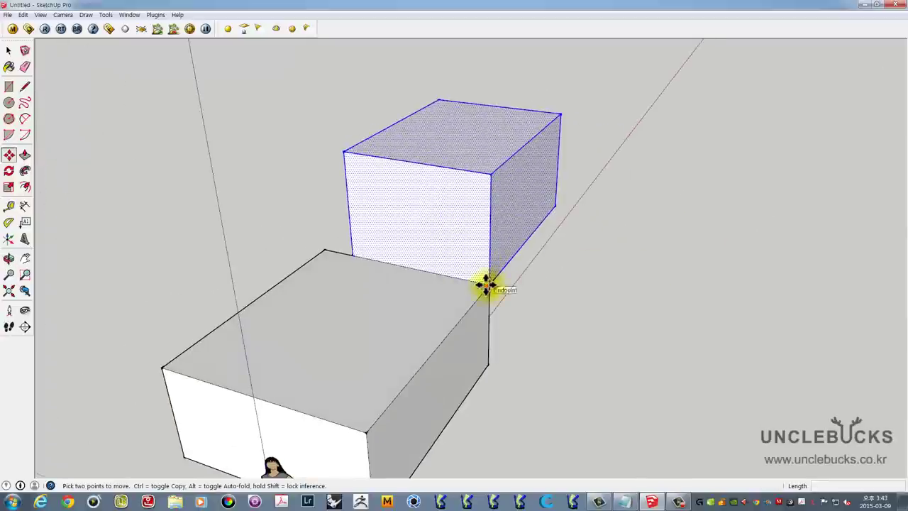
{"action": "left_click", "coordinate": [484, 283]}
{"action": "mouse_move", "coordinate": [535, 265]}
{"action": "middle_mouse_down"}
{"action": "mouse_move", "coordinate": [334, 182]}
{"action": "mouse_move", "coordinate": [395, 212]}
{"action": "middle_mouse_up"}
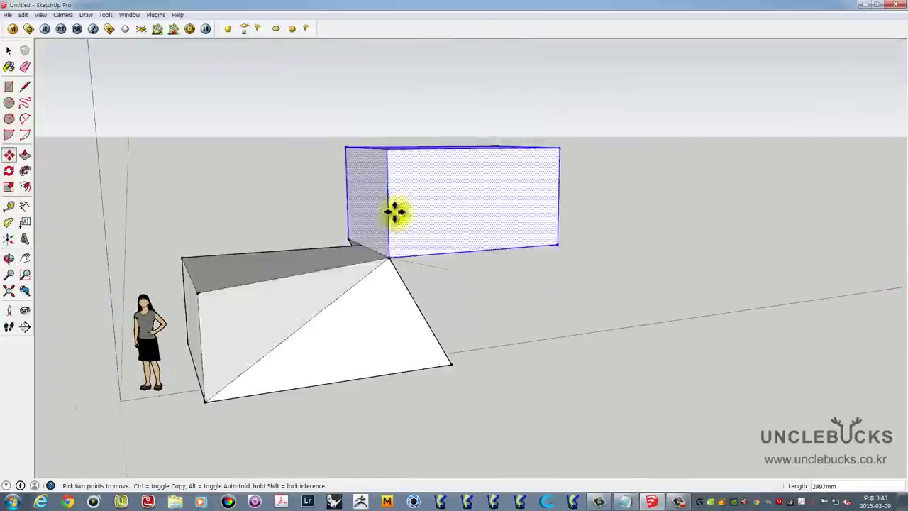
{"action": "key", "text": "Escape"}
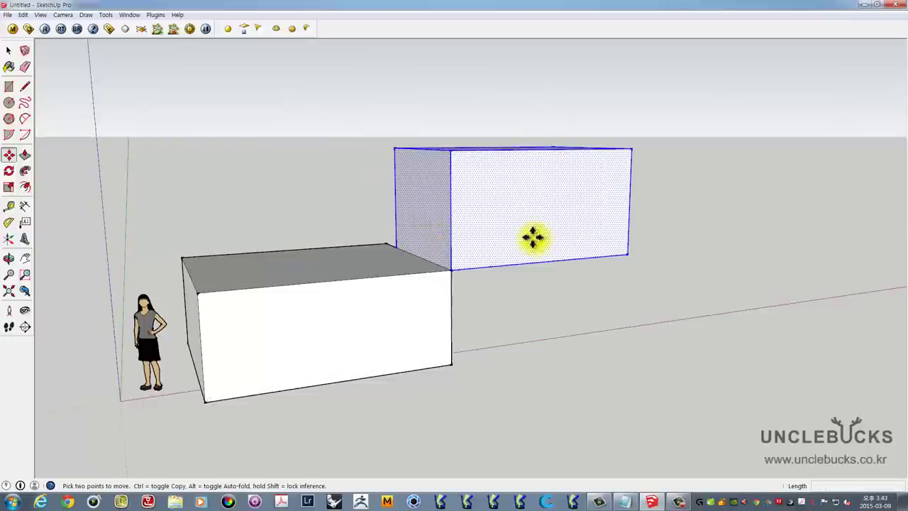
{"action": "mouse_move", "coordinate": [533, 238]}
{"action": "middle_mouse_down"}
{"action": "mouse_move", "coordinate": [430, 333]}
{"action": "mouse_move", "coordinate": [481, 201]}
{"action": "mouse_move", "coordinate": [450, 260]}
{"action": "mouse_move", "coordinate": [426, 241]}
{"action": "middle_mouse_up"}
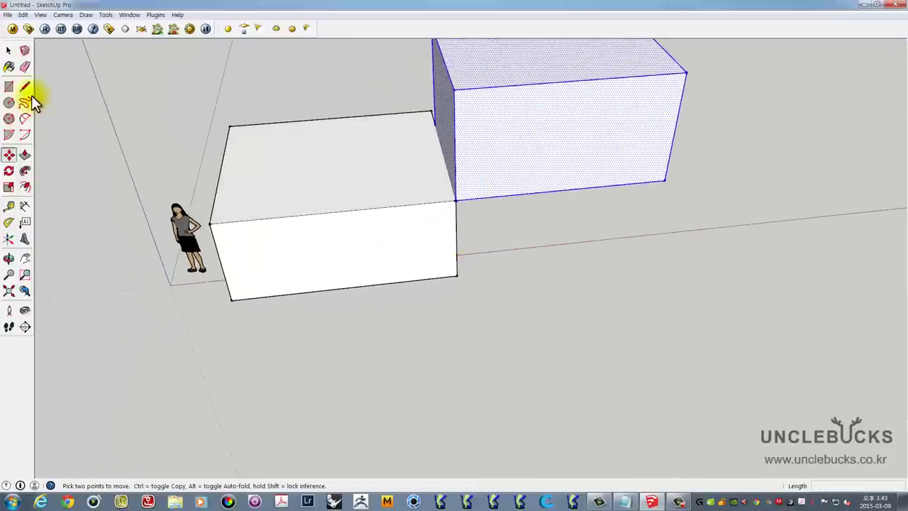
{"action": "left_click", "coordinate": [9, 87]}
{"action": "middle_click_drag", "start_coordinate": [364, 260], "coordinate": [345, 345]}
{"action": "left_click", "coordinate": [290, 318]}
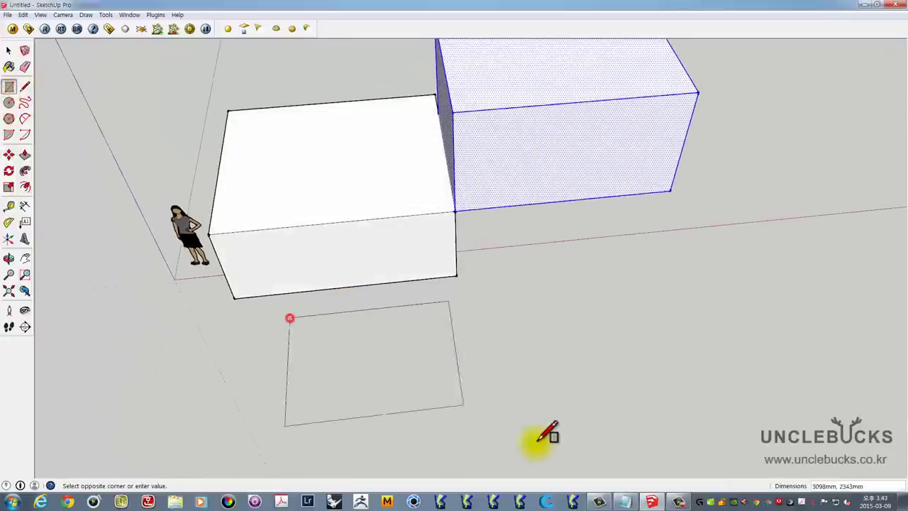
{"action": "left_click", "coordinate": [536, 442]}
{"action": "mouse_move", "coordinate": [537, 426]}
{"action": "middle_mouse_down"}
{"action": "mouse_move", "coordinate": [475, 271]}
{"action": "mouse_move", "coordinate": [474, 320]}
{"action": "middle_mouse_up"}
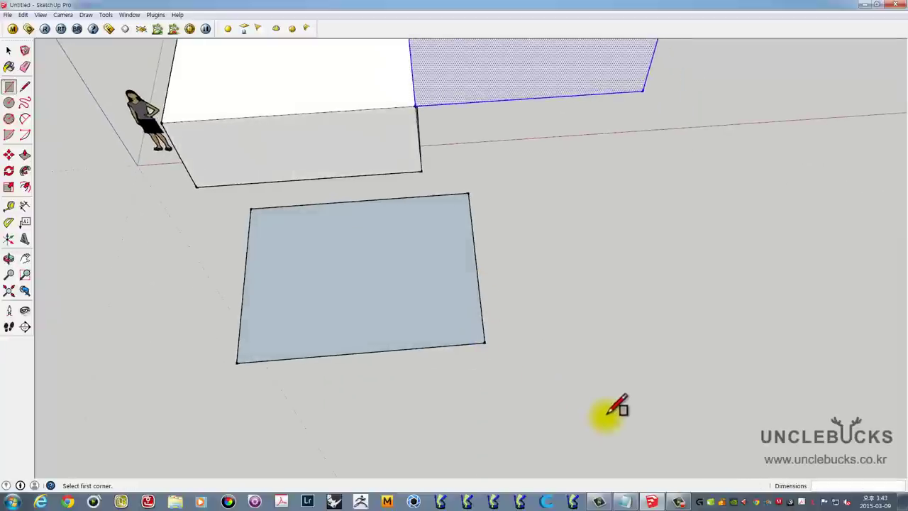
{"action": "left_click", "coordinate": [673, 246]}
{"action": "left_click", "coordinate": [395, 412]}
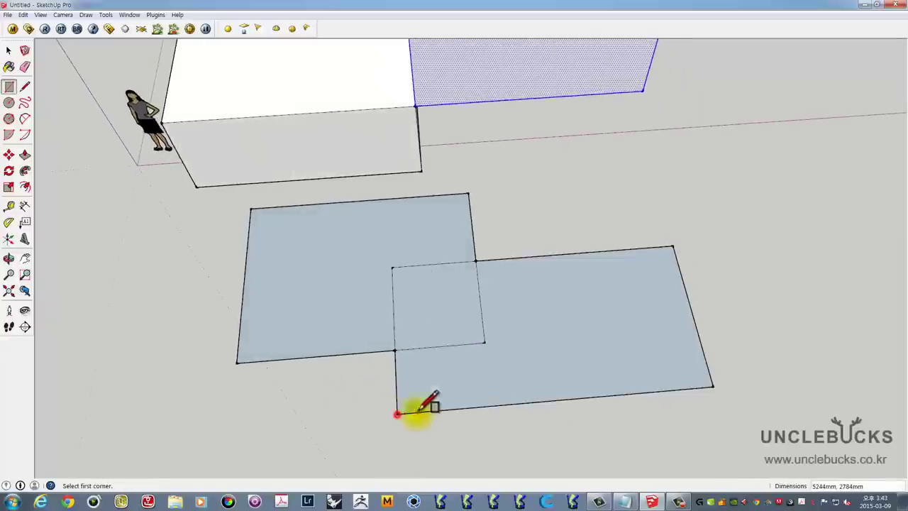
{"action": "mouse_move", "coordinate": [501, 367]}
{"action": "middle_mouse_down"}
{"action": "mouse_move", "coordinate": [629, 328]}
{"action": "mouse_move", "coordinate": [552, 285]}
{"action": "middle_mouse_up"}
{"action": "key", "text": "space"}
{"action": "mouse_move", "coordinate": [589, 324]}
{"action": "middle_mouse_down"}
{"action": "mouse_move", "coordinate": [446, 309]}
{"action": "mouse_move", "coordinate": [448, 381]}
{"action": "mouse_move", "coordinate": [400, 269]}
{"action": "middle_mouse_up"}
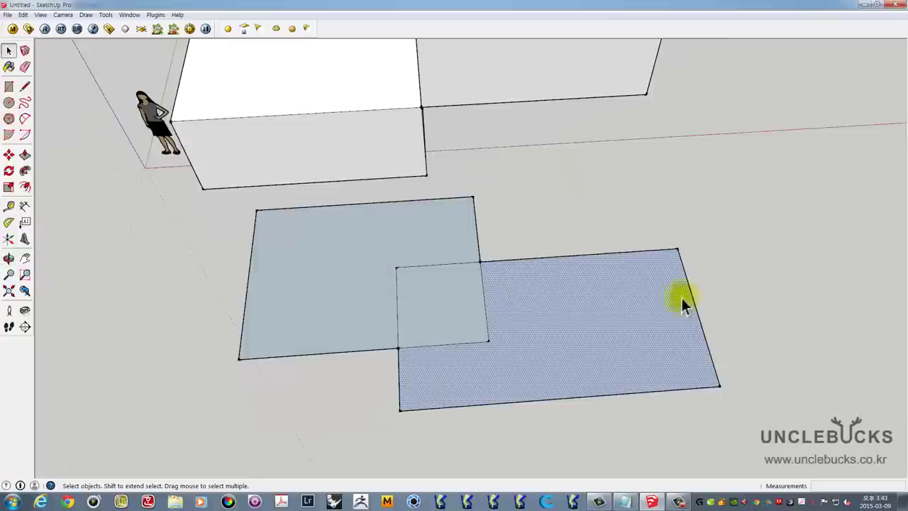
{"action": "left_click", "coordinate": [441, 292], "text": "shift"}
{"action": "key", "text": "m"}
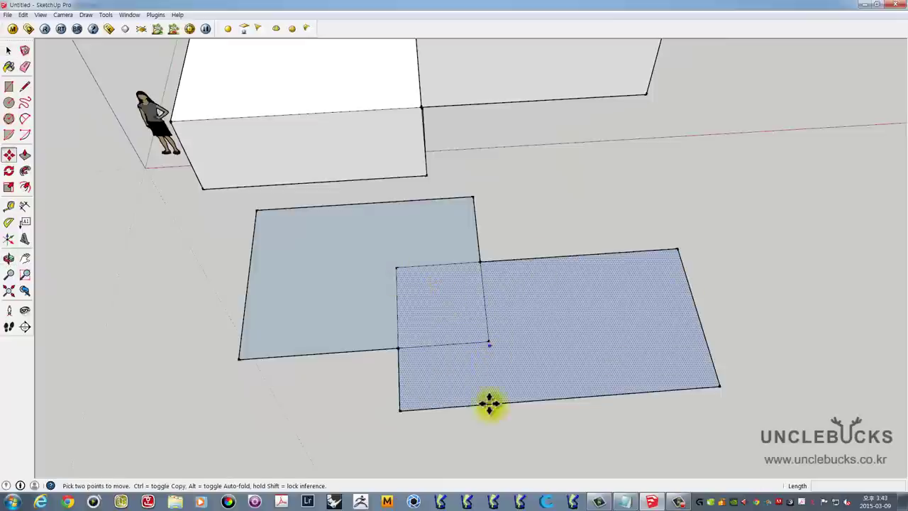
{"action": "key", "text": "Escape"}
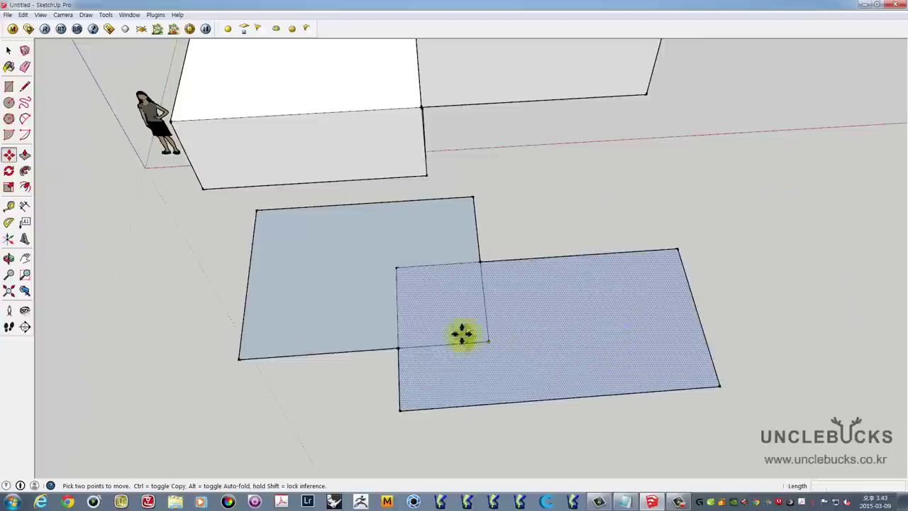
{"action": "mouse_move", "coordinate": [462, 335]}
{"action": "middle_mouse_down"}
{"action": "mouse_move", "coordinate": [546, 302]}
{"action": "mouse_move", "coordinate": [530, 324]}
{"action": "mouse_move", "coordinate": [516, 312]}
{"action": "middle_mouse_up"}
{"action": "key", "text": "Delete"}
{"action": "left_click", "coordinate": [516, 312]}
Delete the leftover rectangle and both boxes, leaving the scene empty beside the figure
{"action": "key", "text": "Delete"}
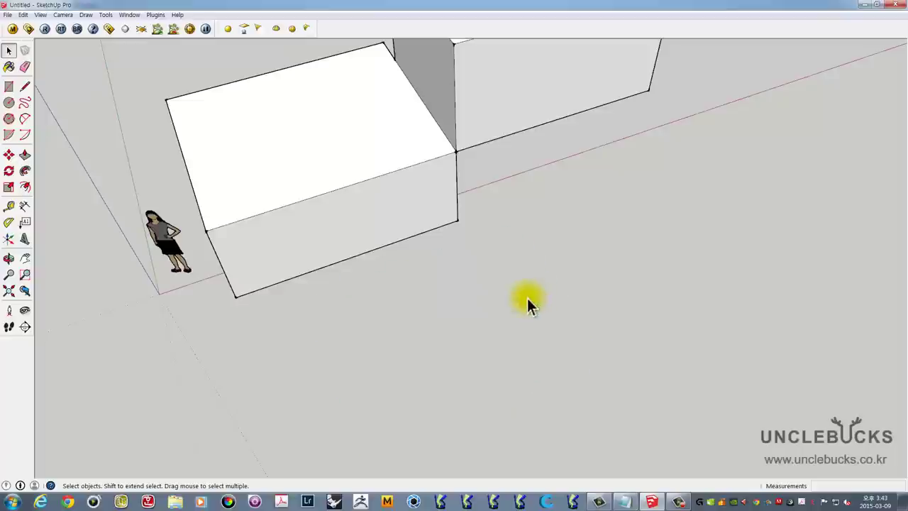
{"action": "key", "text": "ctrl+z"}
{"action": "key", "text": "Delete"}
{"action": "mouse_move", "coordinate": [527, 311]}
{"action": "middle_mouse_down"}
{"action": "mouse_move", "coordinate": [458, 255]}
{"action": "mouse_move", "coordinate": [454, 233]}
{"action": "mouse_move", "coordinate": [488, 311]}
{"action": "mouse_move", "coordinate": [515, 272]}
{"action": "mouse_move", "coordinate": [553, 298]}
{"action": "middle_mouse_up"}
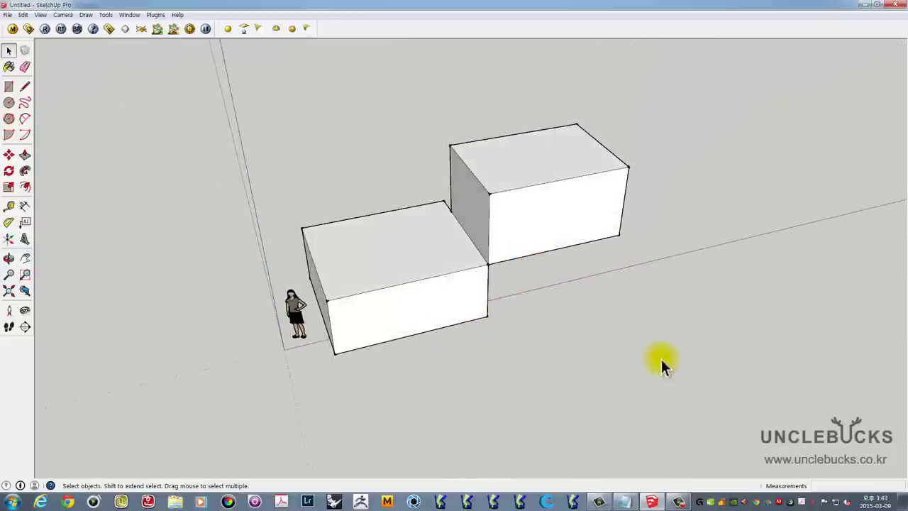
{"action": "middle_click", "coordinate": [661, 364]}
{"action": "left_click_drag", "start_coordinate": [688, 363], "coordinate": [321, 114]}
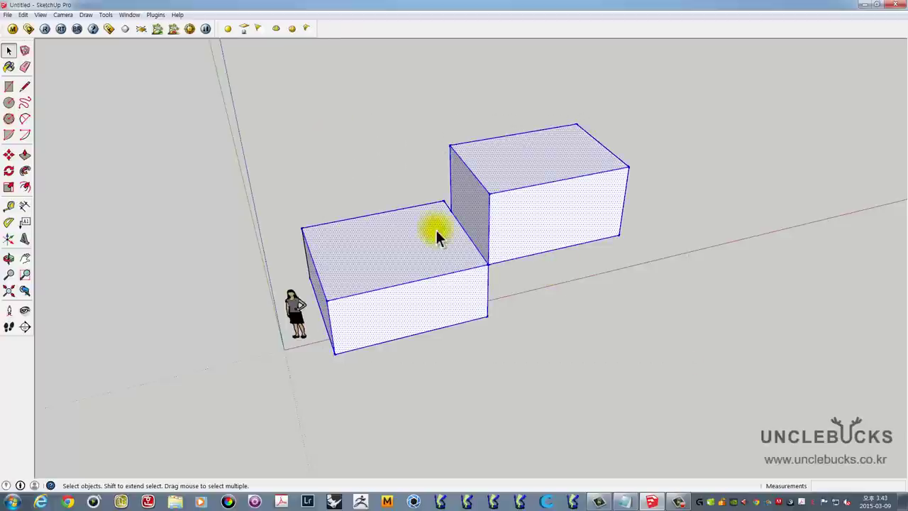
{"action": "key", "text": "Delete"}
{"action": "mouse_move", "coordinate": [356, 256]}
{"action": "middle_mouse_down"}
{"action": "mouse_move", "coordinate": [310, 253]}
{"action": "mouse_move", "coordinate": [435, 288]}
{"action": "mouse_move", "coordinate": [280, 205]}
{"action": "middle_mouse_up"}
Draw a first flat rectangle on the ground beside the figure
{"action": "left_click", "coordinate": [21, 88]}
{"action": "left_click", "coordinate": [8, 86]}
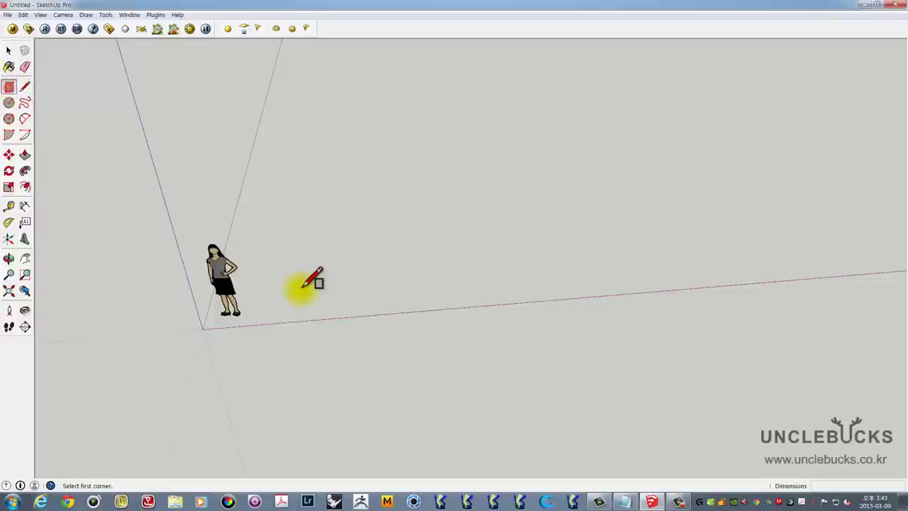
{"action": "left_click", "coordinate": [307, 271]}
{"action": "left_click", "coordinate": [427, 352]}
{"action": "mouse_move", "coordinate": [309, 318]}
{"action": "middle_mouse_down"}
{"action": "mouse_move", "coordinate": [400, 304]}
{"action": "mouse_move", "coordinate": [435, 314]}
{"action": "mouse_move", "coordinate": [432, 299]}
{"action": "middle_mouse_up"}
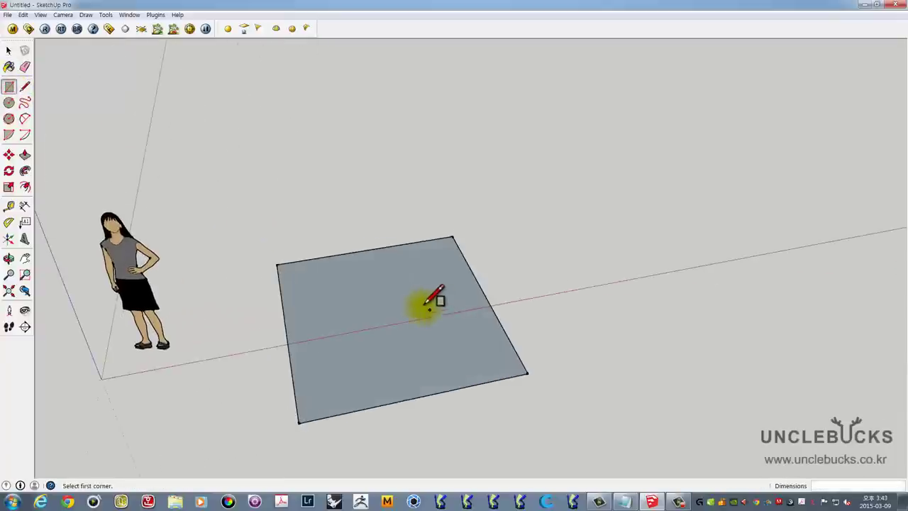
{"action": "left_click", "coordinate": [9, 51]}
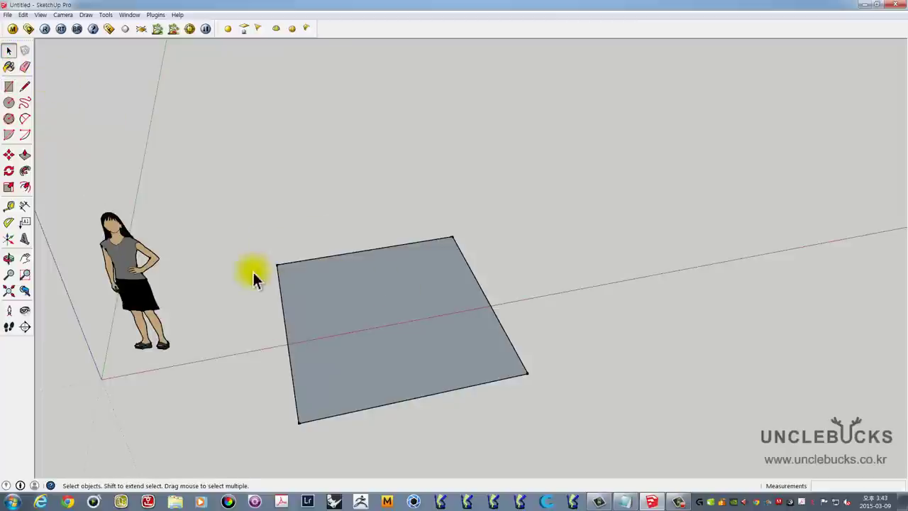
{"action": "left_click", "coordinate": [337, 275]}
{"action": "mouse_move", "coordinate": [458, 328]}
{"action": "middle_mouse_down"}
{"action": "mouse_move", "coordinate": [434, 307]}
{"action": "mouse_move", "coordinate": [359, 329]}
{"action": "mouse_move", "coordinate": [376, 298]}
{"action": "middle_mouse_up"}
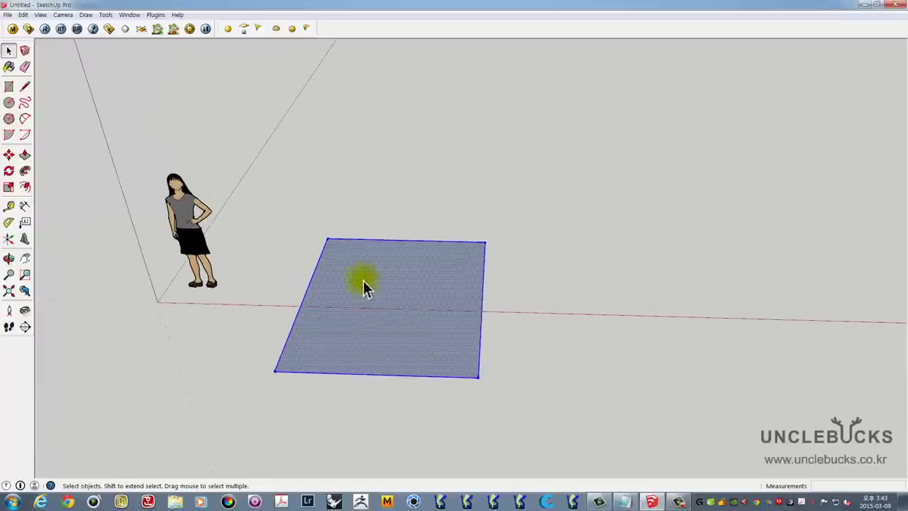
{"action": "mouse_move", "coordinate": [348, 279]}
{"action": "middle_mouse_down"}
{"action": "mouse_move", "coordinate": [523, 255]}
{"action": "mouse_move", "coordinate": [399, 316]}
{"action": "mouse_move", "coordinate": [341, 283]}
{"action": "middle_mouse_up"}
Draw three more overlapping rectangles, including a small one at lower right, and select them all
{"action": "left_click", "coordinate": [7, 89]}
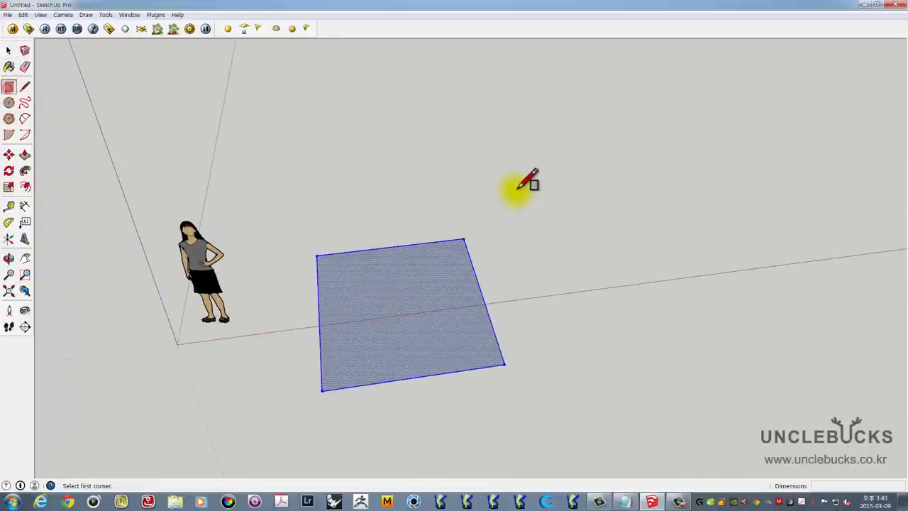
{"action": "left_click", "coordinate": [529, 161]}
{"action": "left_click", "coordinate": [384, 283]}
{"action": "left_click", "coordinate": [697, 287]}
{"action": "left_click", "coordinate": [541, 202]}
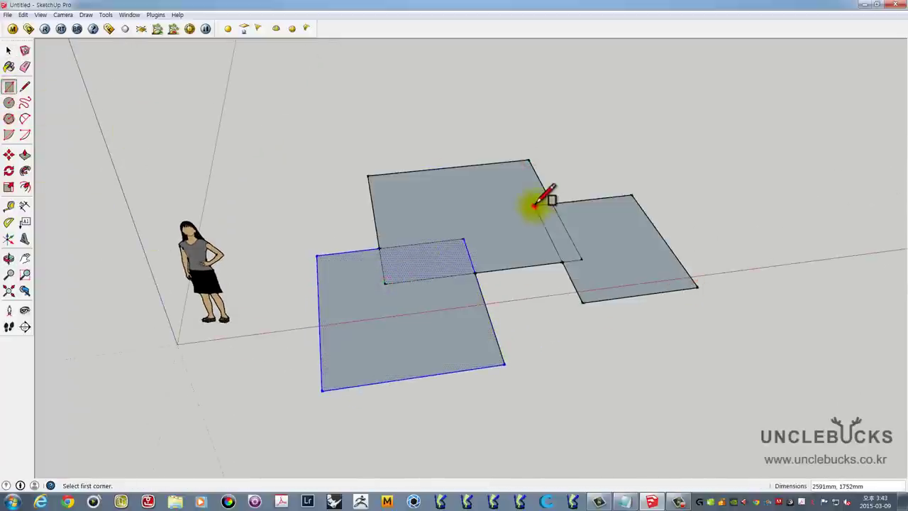
{"action": "middle_click_drag", "start_coordinate": [688, 263], "coordinate": [707, 337]}
{"action": "left_click", "coordinate": [741, 382]}
{"action": "left_click", "coordinate": [682, 293]}
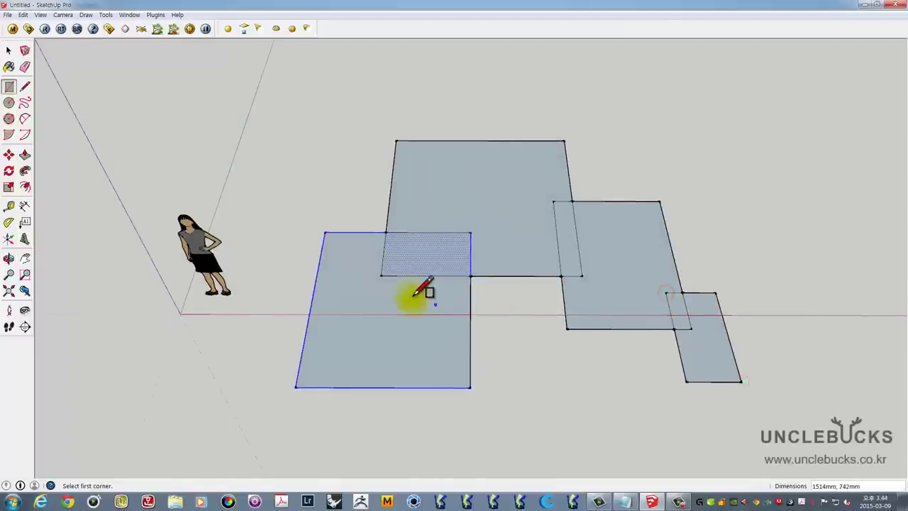
{"action": "key", "text": "space"}
{"action": "triple_click", "coordinate": [374, 306]}
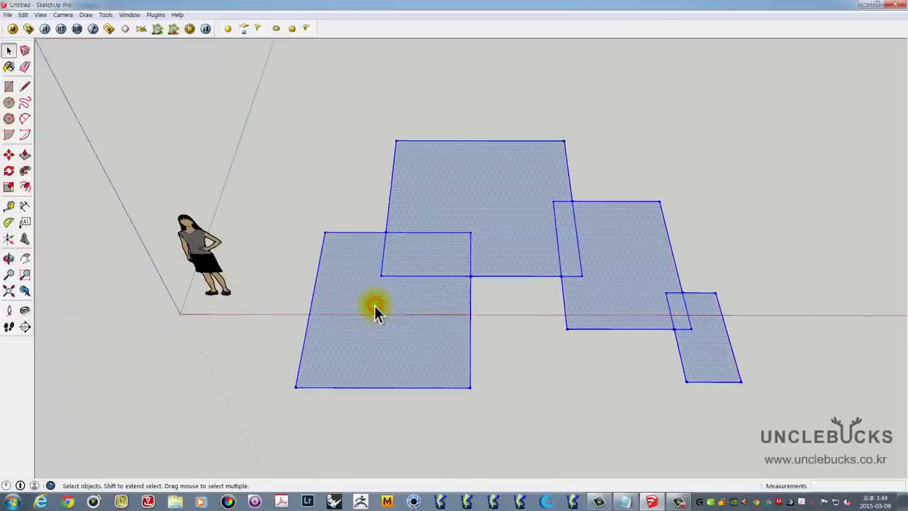
{"action": "mouse_move", "coordinate": [375, 306]}
{"action": "middle_mouse_down"}
{"action": "mouse_move", "coordinate": [642, 248]}
{"action": "mouse_move", "coordinate": [489, 300]}
{"action": "mouse_move", "coordinate": [428, 295]}
{"action": "middle_mouse_up"}
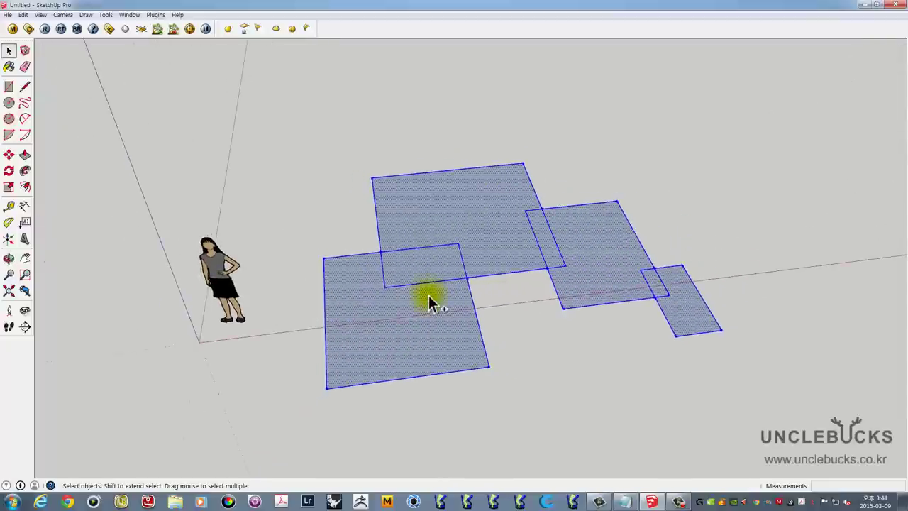
Make the selected overlapping rectangles into a single group
{"action": "right_click", "coordinate": [435, 199]}
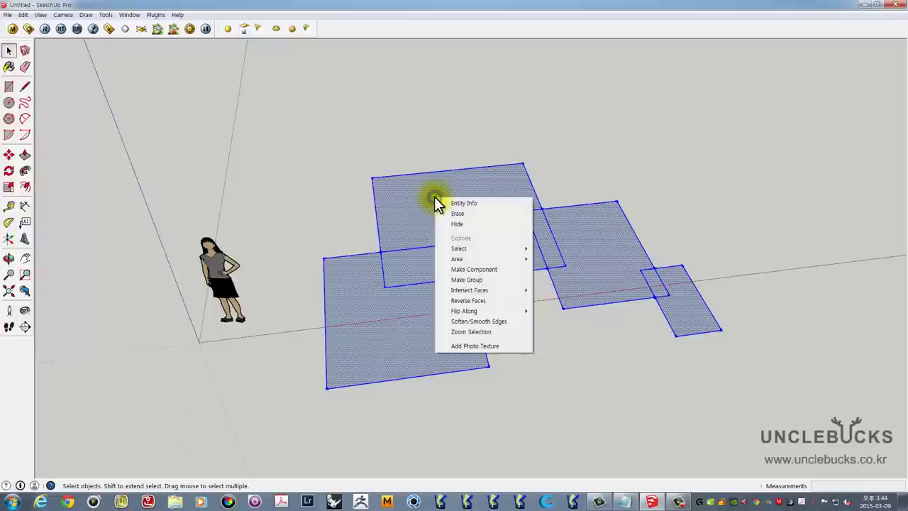
{"action": "left_click", "coordinate": [463, 282]}
{"action": "left_click", "coordinate": [513, 314]}
{"action": "left_click", "coordinate": [491, 243]}
{"action": "mouse_move", "coordinate": [508, 277]}
{"action": "middle_mouse_down"}
{"action": "mouse_move", "coordinate": [523, 259]}
{"action": "mouse_move", "coordinate": [537, 345]}
{"action": "mouse_move", "coordinate": [502, 278]}
{"action": "mouse_move", "coordinate": [471, 252]}
{"action": "middle_mouse_up"}
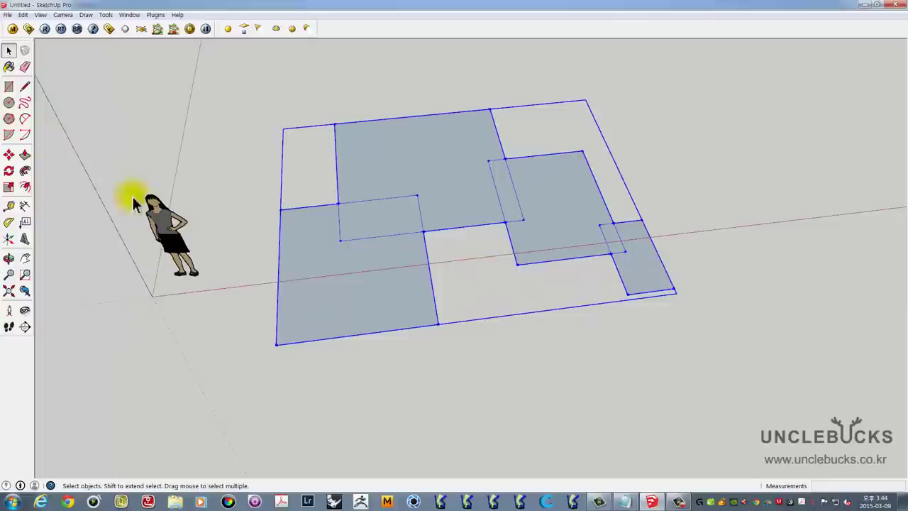
Draw two separate rectangles overlapping the group
{"action": "left_click", "coordinate": [8, 86]}
{"action": "left_click", "coordinate": [543, 402]}
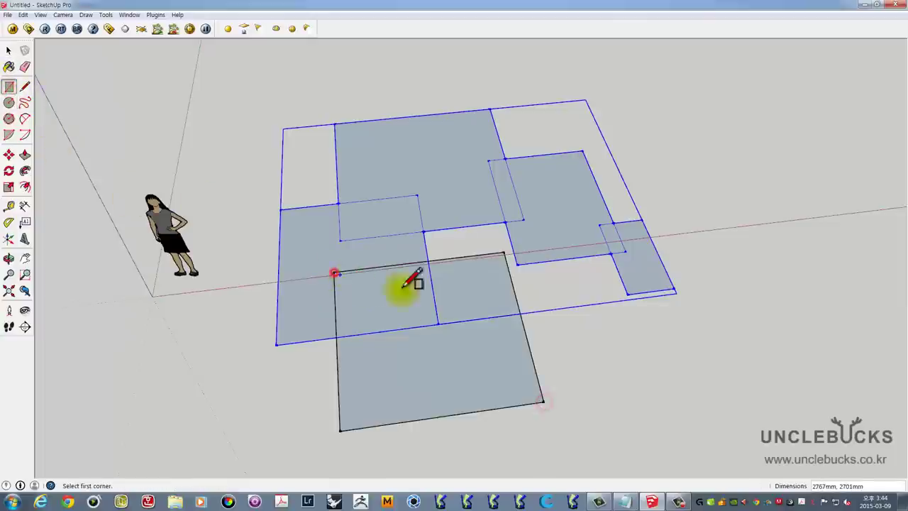
{"action": "left_click", "coordinate": [545, 225]}
{"action": "left_click", "coordinate": [628, 125]}
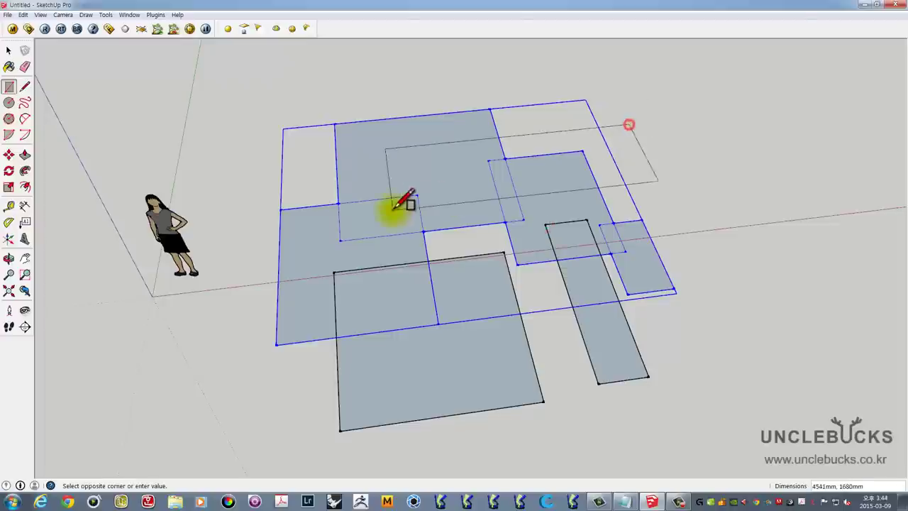
{"action": "left_click", "coordinate": [392, 210]}
{"action": "key", "text": "space"}
{"action": "scroll", "coordinate": [489, 282], "scroll_direction": "down", "scroll_amount": 3}
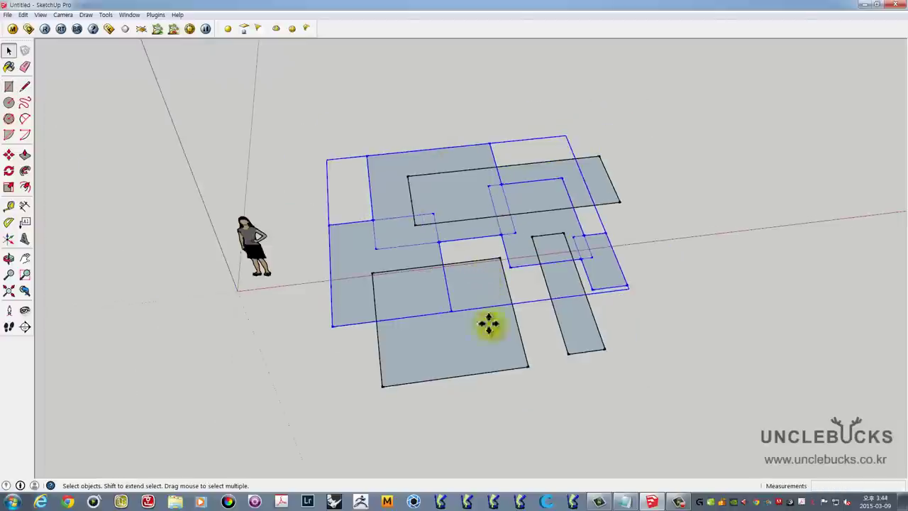
Move the grouped cluster to the right, clear of the separate rectangles
{"action": "key", "text": "m"}
{"action": "left_click", "coordinate": [470, 406]}
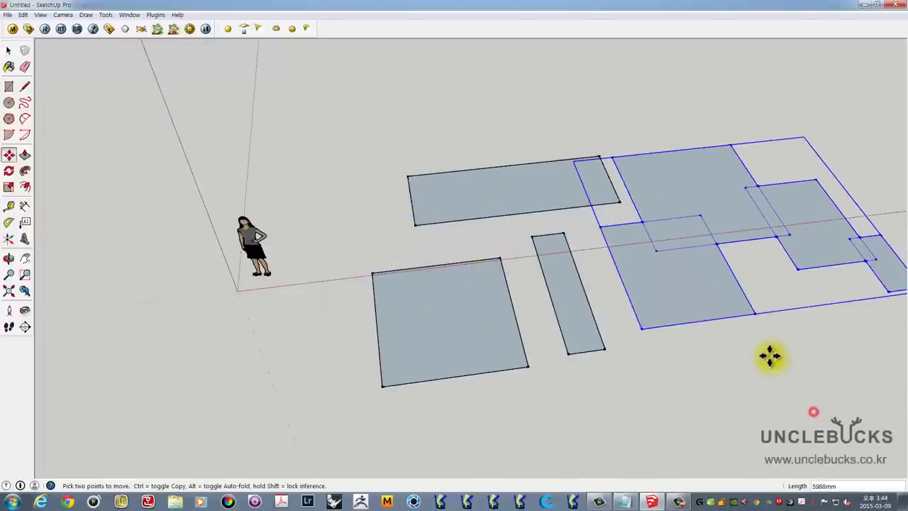
{"action": "middle_click_drag", "start_coordinate": [770, 357], "coordinate": [523, 339], "text": "shift"}
{"action": "left_click", "coordinate": [444, 376]}
{"action": "left_click", "coordinate": [564, 419]}
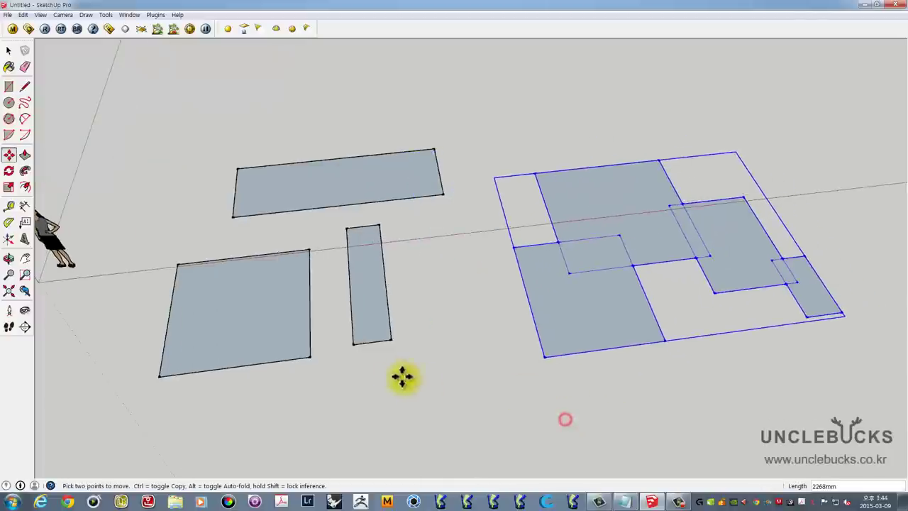
{"action": "mouse_move", "coordinate": [401, 376]}
{"action": "middle_mouse_down"}
{"action": "mouse_move", "coordinate": [482, 331]}
{"action": "mouse_move", "coordinate": [628, 318]}
{"action": "middle_mouse_up"}
{"action": "key", "text": "space"}
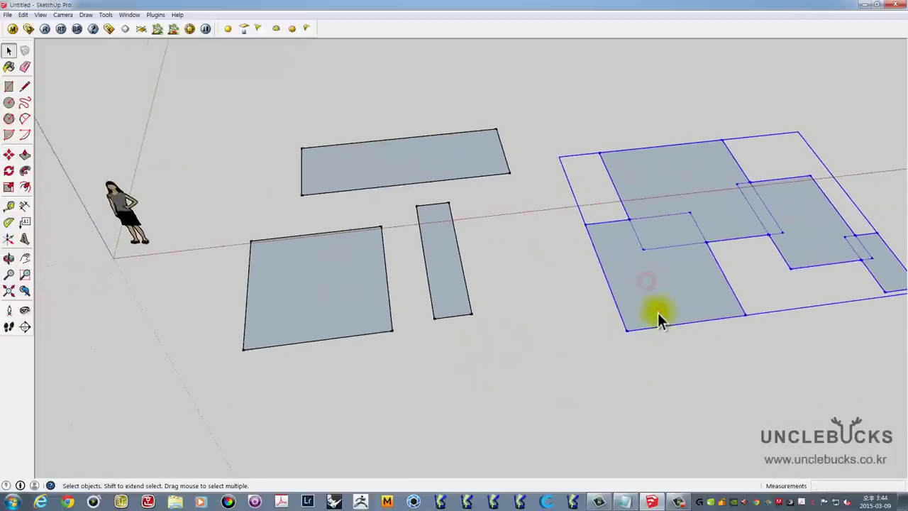
{"action": "key", "text": "m"}
{"action": "left_click", "coordinate": [731, 343]}
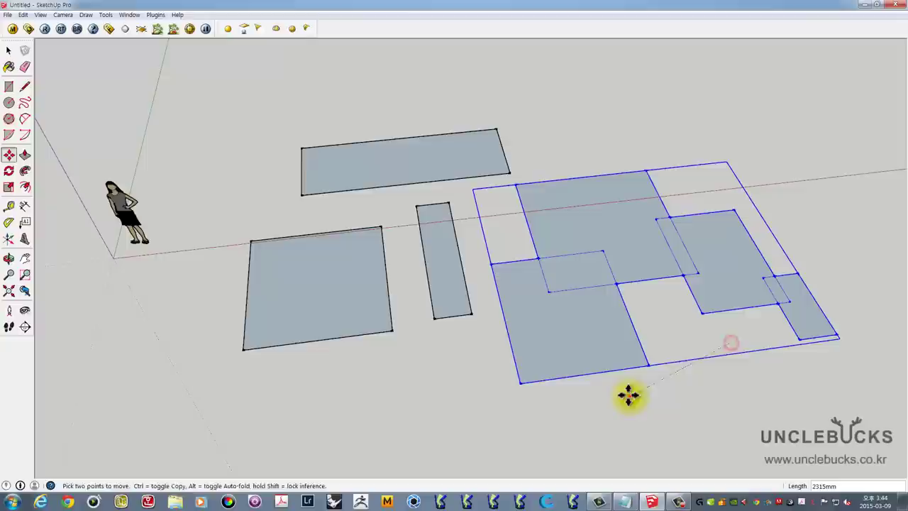
{"action": "left_click", "coordinate": [523, 351]}
{"action": "mouse_move", "coordinate": [522, 351]}
{"action": "middle_mouse_down"}
{"action": "mouse_move", "coordinate": [458, 367]}
{"action": "mouse_move", "coordinate": [573, 278]}
{"action": "mouse_move", "coordinate": [579, 256]}
{"action": "middle_mouse_up"}
{"action": "key", "text": "space"}
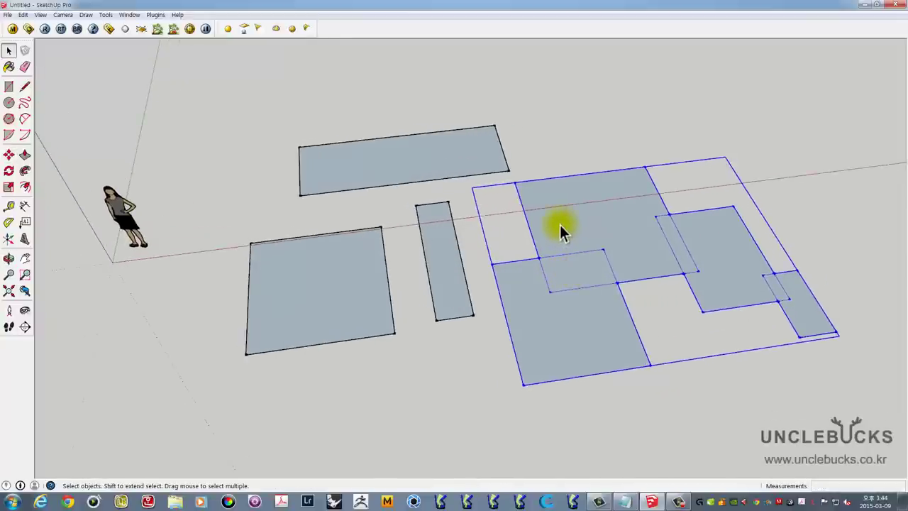
Inside the cluster group, draw a narrow rectangle across it and another at its upper right
{"action": "double_click", "coordinate": [559, 224]}
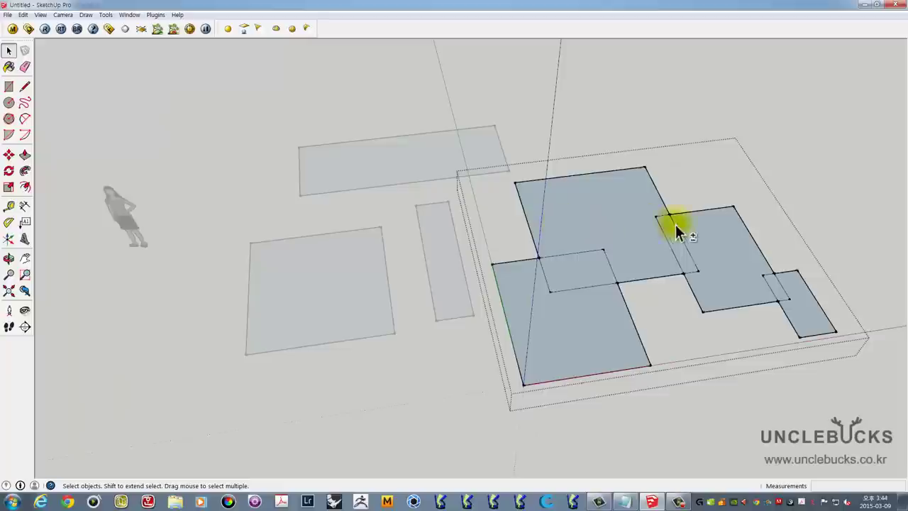
{"action": "mouse_move", "coordinate": [674, 229]}
{"action": "middle_mouse_down"}
{"action": "mouse_move", "coordinate": [568, 243]}
{"action": "mouse_move", "coordinate": [541, 222]}
{"action": "mouse_move", "coordinate": [492, 296]}
{"action": "mouse_move", "coordinate": [561, 278]}
{"action": "mouse_move", "coordinate": [458, 320]}
{"action": "middle_mouse_up"}
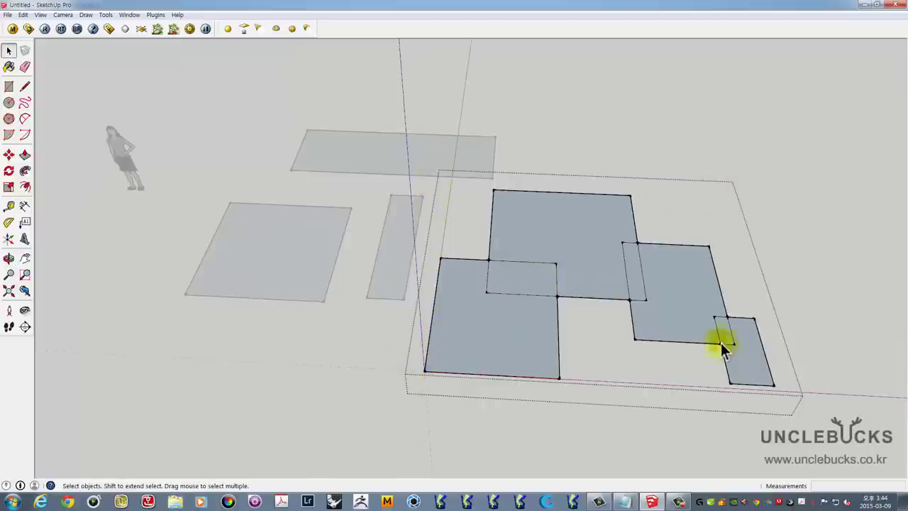
{"action": "left_click", "coordinate": [9, 87]}
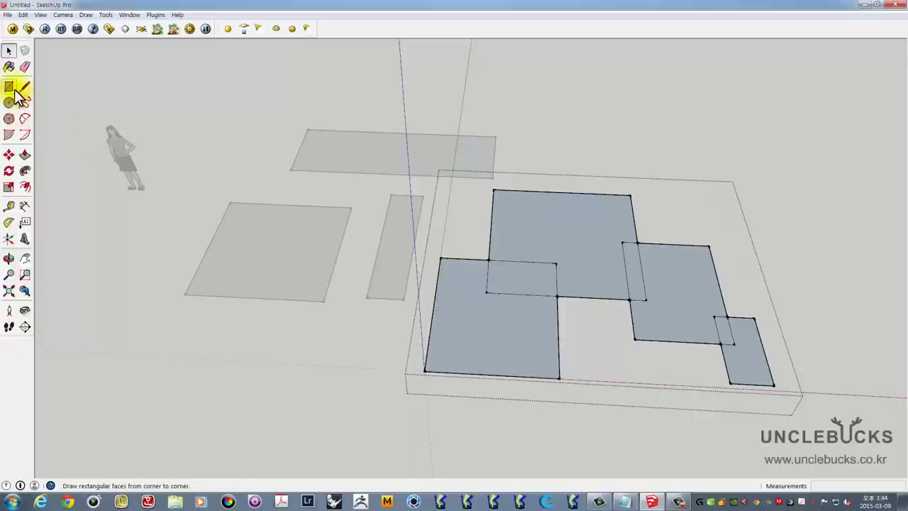
{"action": "middle_click_drag", "start_coordinate": [374, 178], "coordinate": [568, 320]}
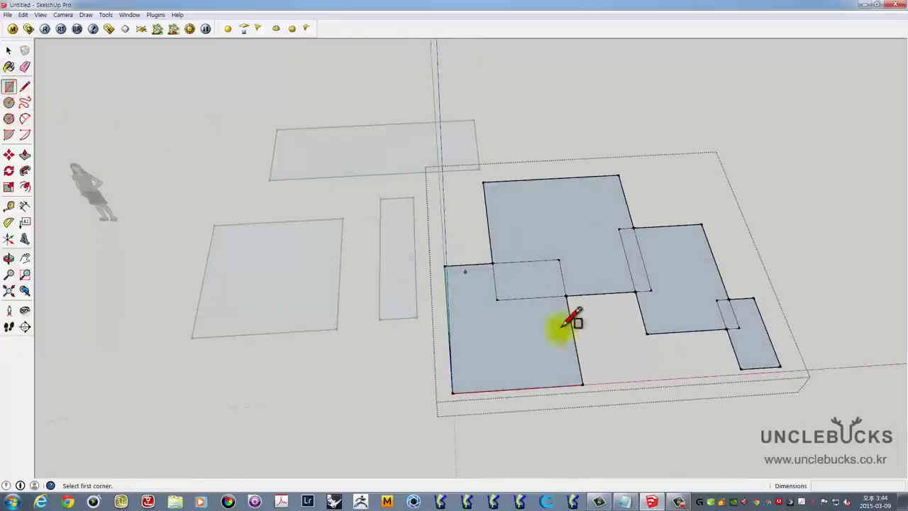
{"action": "left_click", "coordinate": [685, 410]}
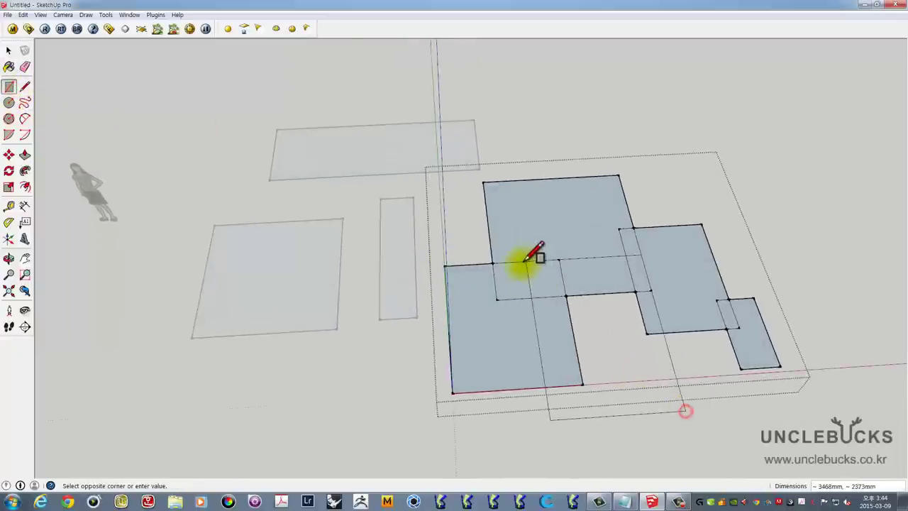
{"action": "left_click", "coordinate": [681, 255]}
{"action": "left_click", "coordinate": [752, 175]}
{"action": "left_click", "coordinate": [679, 237]}
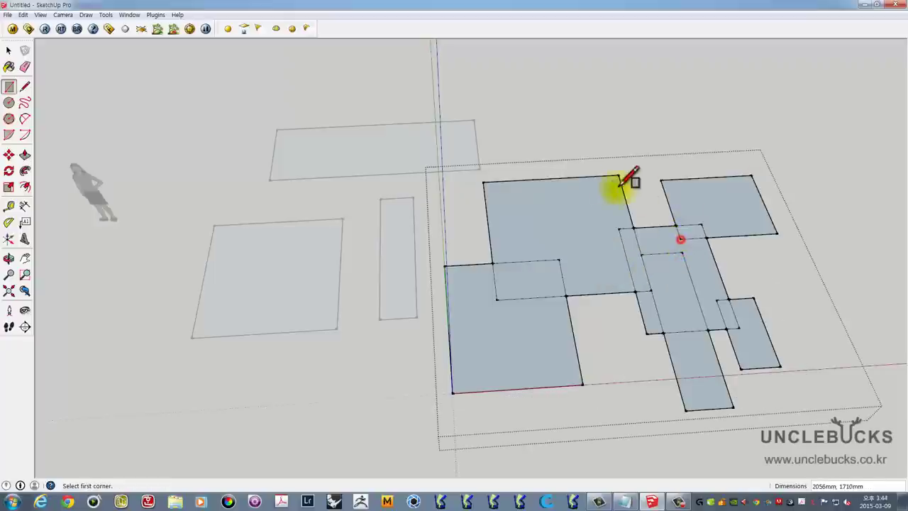
{"action": "left_click", "coordinate": [583, 191]}
{"action": "mouse_move", "coordinate": [685, 203]}
{"action": "middle_mouse_down"}
{"action": "mouse_move", "coordinate": [608, 179]}
{"action": "mouse_move", "coordinate": [608, 196]}
{"action": "mouse_move", "coordinate": [662, 211]}
{"action": "mouse_move", "coordinate": [560, 188]}
{"action": "middle_mouse_up"}
{"action": "key", "text": "space"}
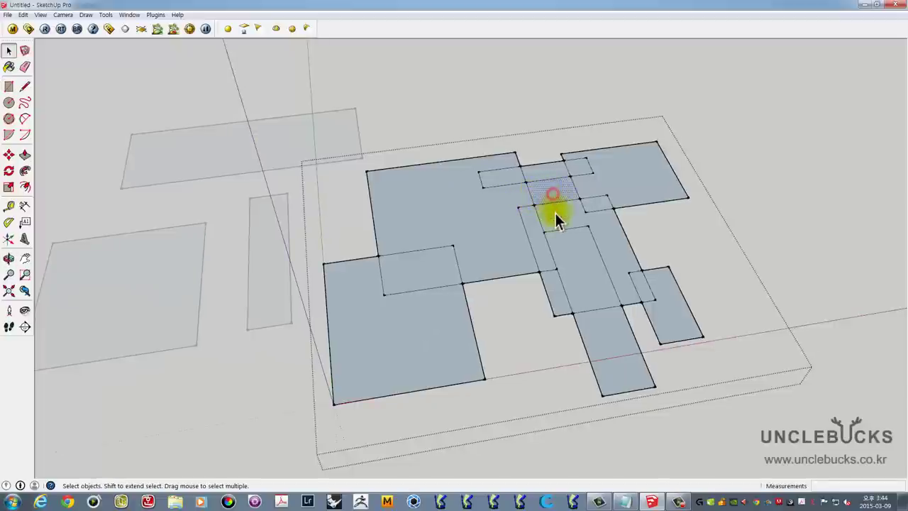
Delete the cluster group, the top rectangle and the narrow rectangle, leaving only the square
{"action": "left_click", "coordinate": [747, 177]}
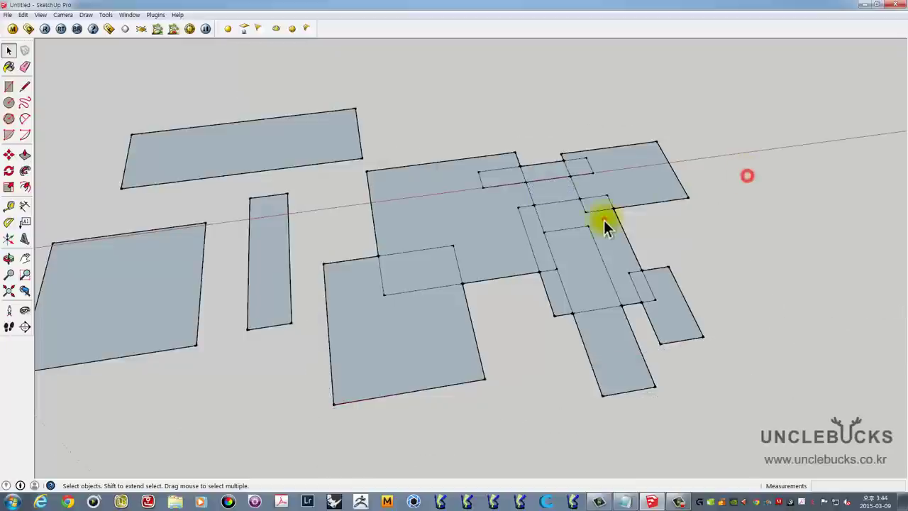
{"action": "left_click", "coordinate": [600, 221]}
{"action": "key", "text": "Delete"}
{"action": "left_click", "coordinate": [323, 157]}
{"action": "key", "text": "Delete"}
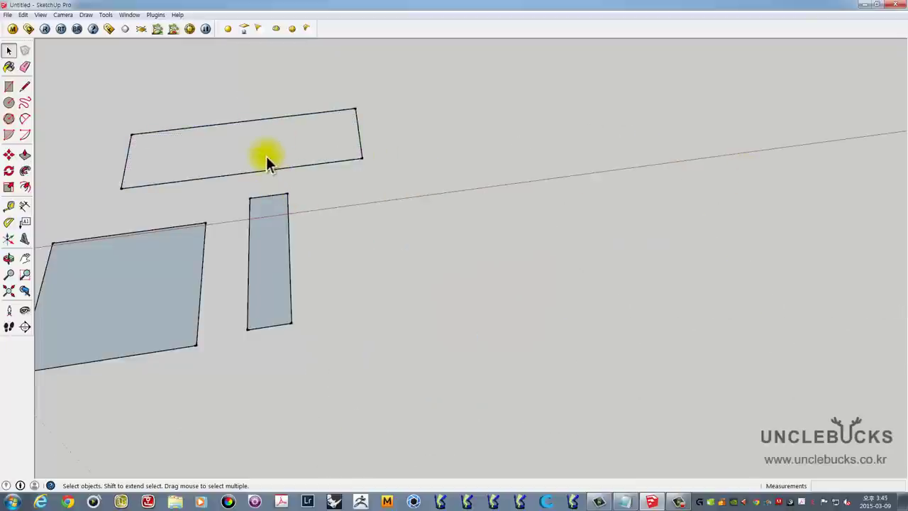
{"action": "triple_click", "coordinate": [272, 171]}
{"action": "key", "text": "Delete"}
{"action": "left_click", "coordinate": [269, 222]}
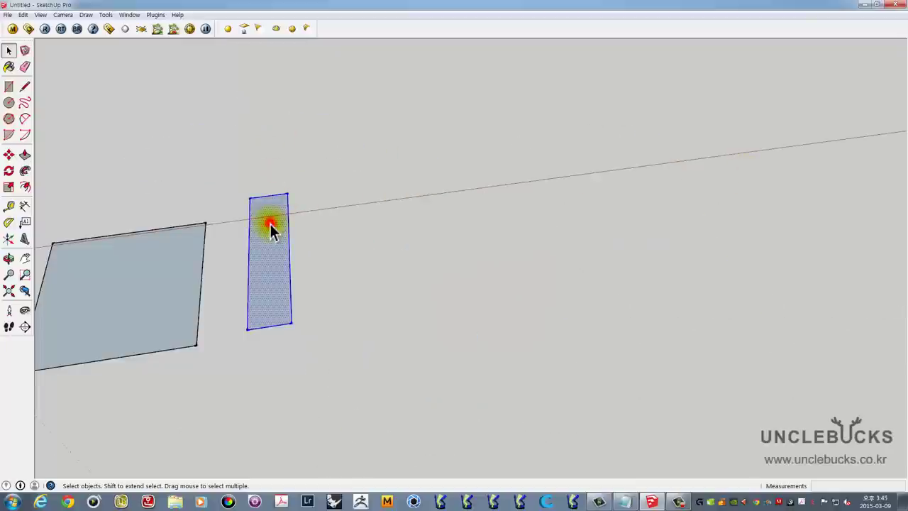
{"action": "key", "text": "Delete"}
{"action": "left_click", "coordinate": [163, 261]}
{"action": "left_click", "coordinate": [227, 257]}
Push/Pull the square up into a tall box and make it a group
{"action": "mouse_move", "coordinate": [227, 257]}
{"action": "middle_mouse_down"}
{"action": "mouse_move", "coordinate": [388, 237]}
{"action": "mouse_move", "coordinate": [379, 227]}
{"action": "middle_mouse_up"}
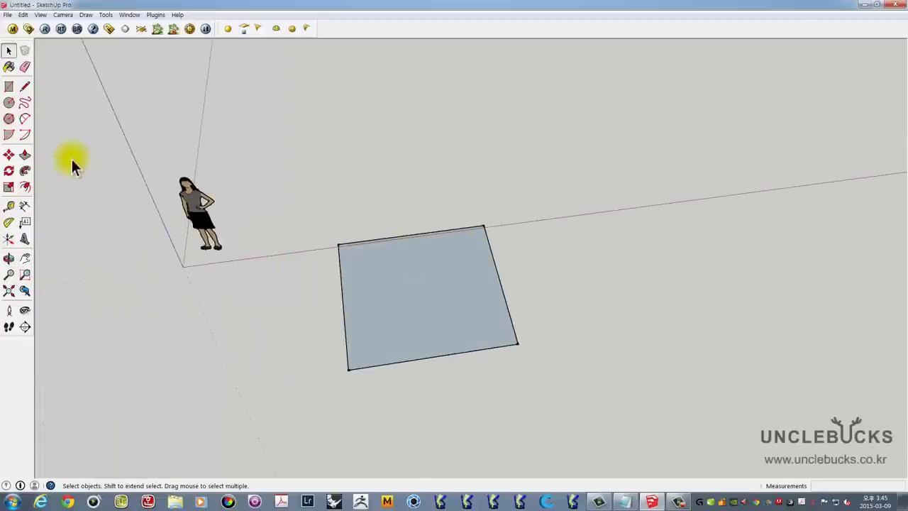
{"action": "left_click", "coordinate": [25, 154]}
{"action": "left_click", "coordinate": [393, 294]}
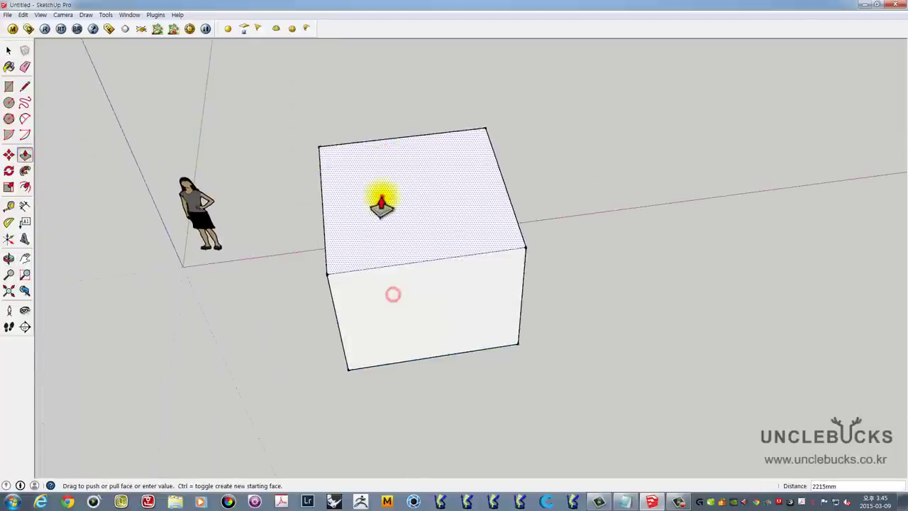
{"action": "left_click", "coordinate": [381, 204]}
{"action": "middle_click_drag", "start_coordinate": [449, 209], "coordinate": [547, 178]}
{"action": "key", "text": "space"}
{"action": "triple_click", "coordinate": [419, 182]}
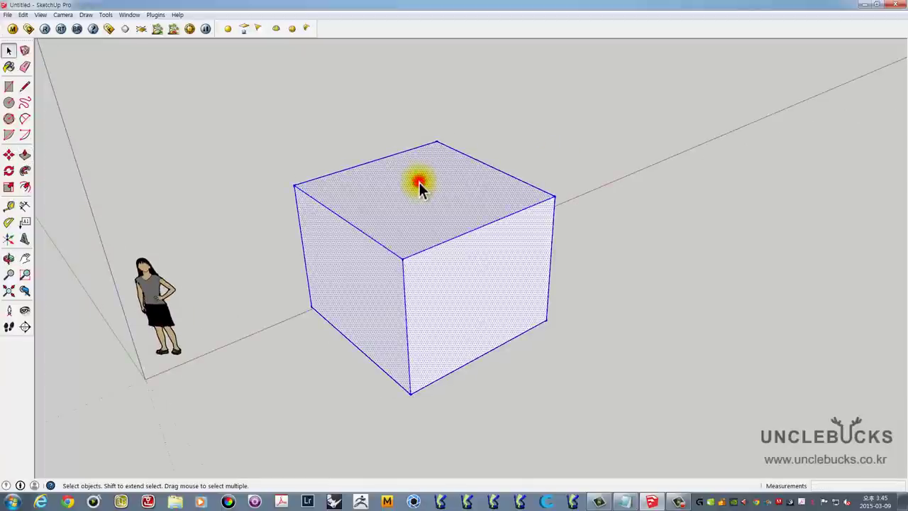
{"action": "mouse_move", "coordinate": [419, 182]}
{"action": "middle_mouse_down"}
{"action": "mouse_move", "coordinate": [486, 212]}
{"action": "mouse_move", "coordinate": [386, 179]}
{"action": "middle_mouse_up"}
{"action": "right_click", "coordinate": [387, 178]}
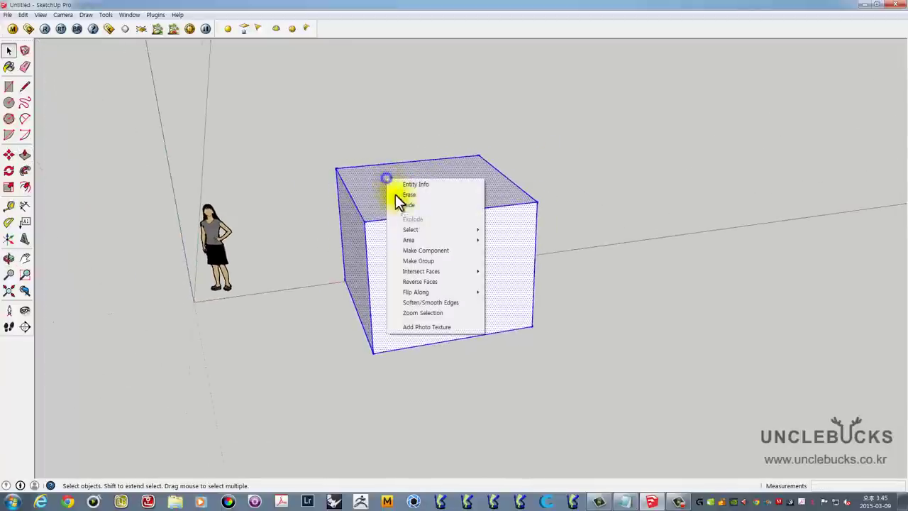
{"action": "left_click", "coordinate": [420, 261]}
{"action": "mouse_move", "coordinate": [419, 262]}
{"action": "middle_mouse_down"}
{"action": "mouse_move", "coordinate": [478, 247]}
{"action": "mouse_move", "coordinate": [131, 168]}
{"action": "middle_mouse_up"}
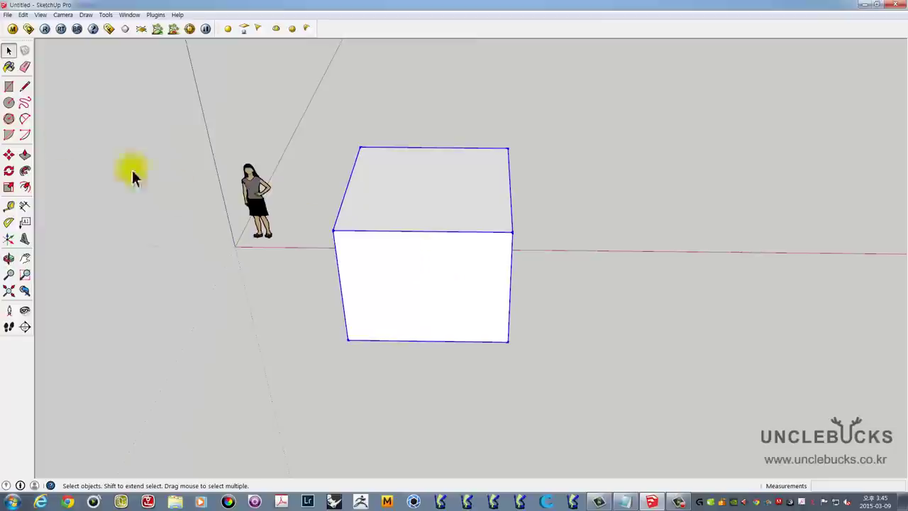
Draw a circle on the box top, pull it into a cylinder, and group it
{"action": "left_click", "coordinate": [9, 102]}
{"action": "left_click", "coordinate": [446, 203]}
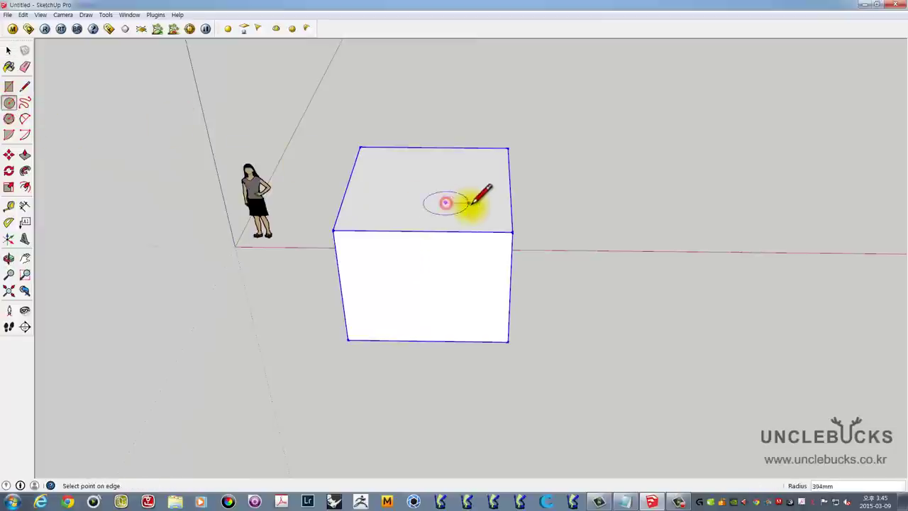
{"action": "left_click", "coordinate": [468, 204]}
{"action": "middle_click_drag", "start_coordinate": [426, 197], "coordinate": [497, 192]}
{"action": "key", "text": "p"}
{"action": "left_click_drag", "start_coordinate": [452, 212], "coordinate": [443, 97]}
{"action": "key", "text": "space"}
{"action": "triple_click", "coordinate": [443, 97]}
{"action": "right_click", "coordinate": [443, 96]}
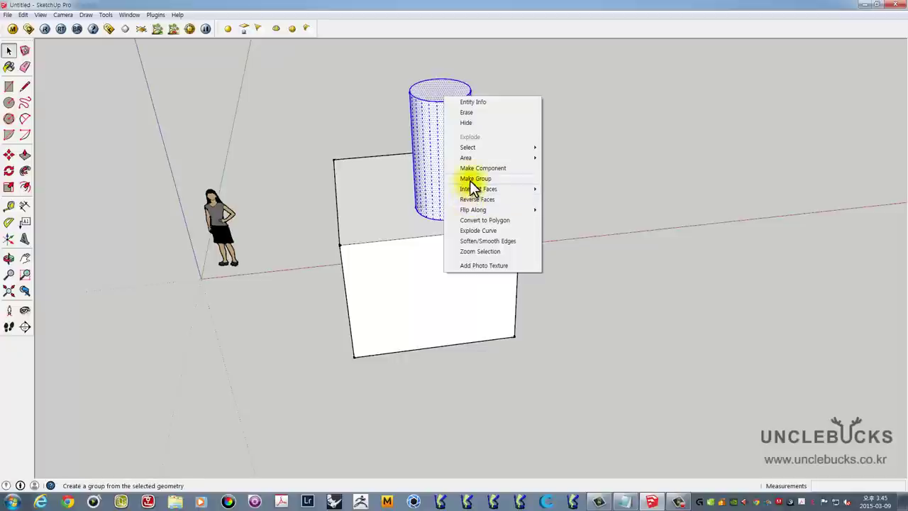
{"action": "left_click", "coordinate": [472, 179]}
{"action": "middle_click_drag", "start_coordinate": [461, 158], "coordinate": [534, 207], "text": "shift"}
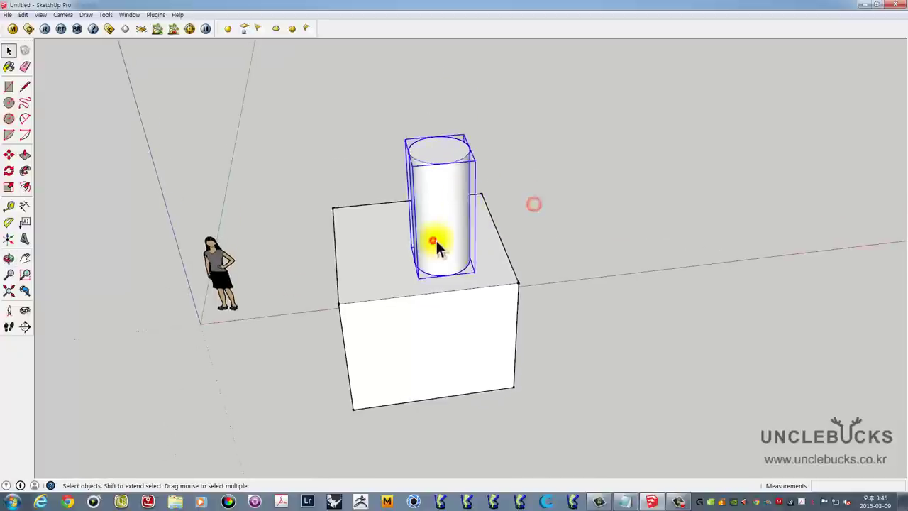
Move the cylinder group onto the box's corner and select both objects
{"action": "key", "text": "m"}
{"action": "left_click", "coordinate": [343, 301]}
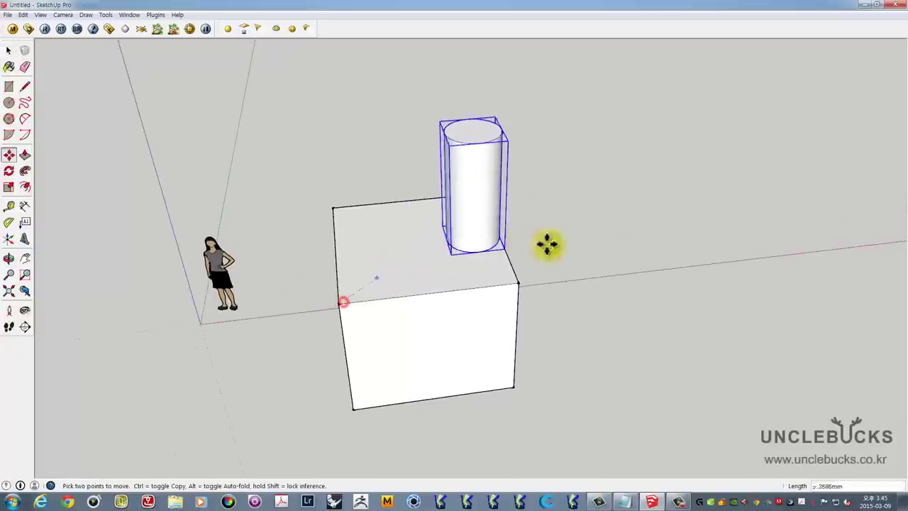
{"action": "mouse_move", "coordinate": [610, 282]}
{"action": "middle_mouse_down"}
{"action": "mouse_move", "coordinate": [506, 269]}
{"action": "mouse_move", "coordinate": [506, 212]}
{"action": "mouse_move", "coordinate": [573, 158]}
{"action": "middle_mouse_up"}
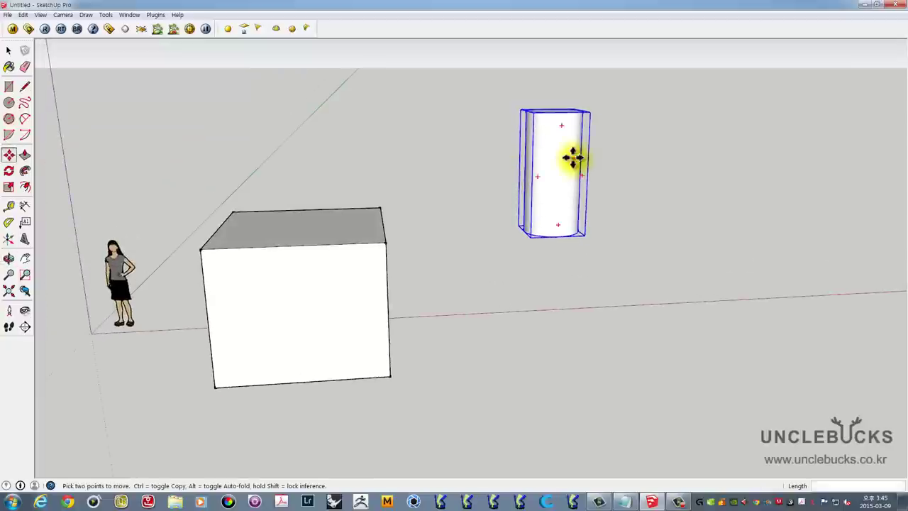
{"action": "mouse_move", "coordinate": [533, 217]}
{"action": "middle_mouse_down"}
{"action": "mouse_move", "coordinate": [541, 349]}
{"action": "mouse_move", "coordinate": [511, 390]}
{"action": "middle_mouse_up"}
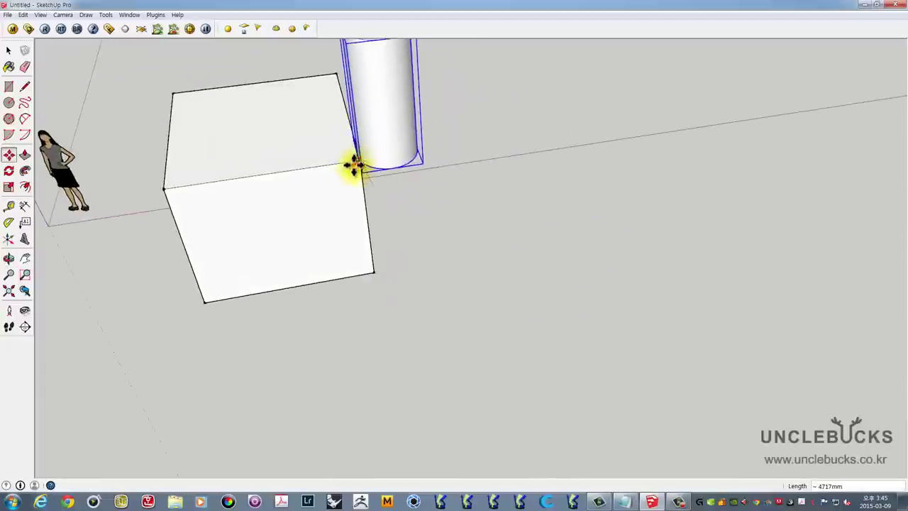
{"action": "middle_click_drag", "start_coordinate": [355, 164], "coordinate": [542, 291]}
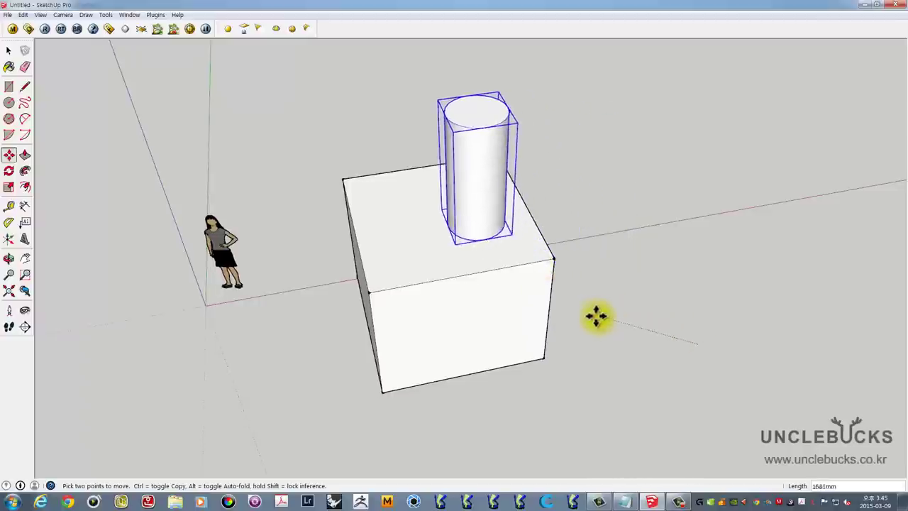
{"action": "mouse_move", "coordinate": [581, 316]}
{"action": "middle_mouse_down"}
{"action": "mouse_move", "coordinate": [517, 223]}
{"action": "mouse_move", "coordinate": [444, 178]}
{"action": "mouse_move", "coordinate": [547, 243]}
{"action": "middle_mouse_up"}
{"action": "key", "text": "space"}
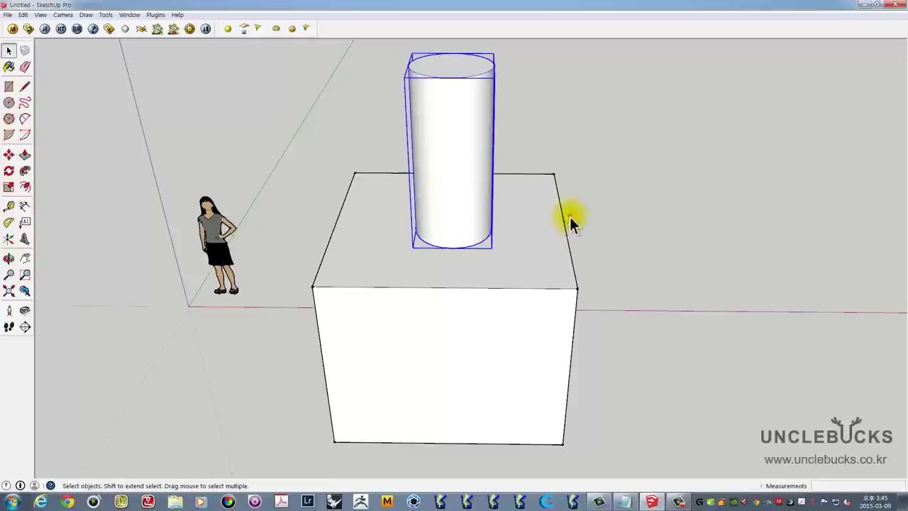
{"action": "left_click", "coordinate": [570, 216]}
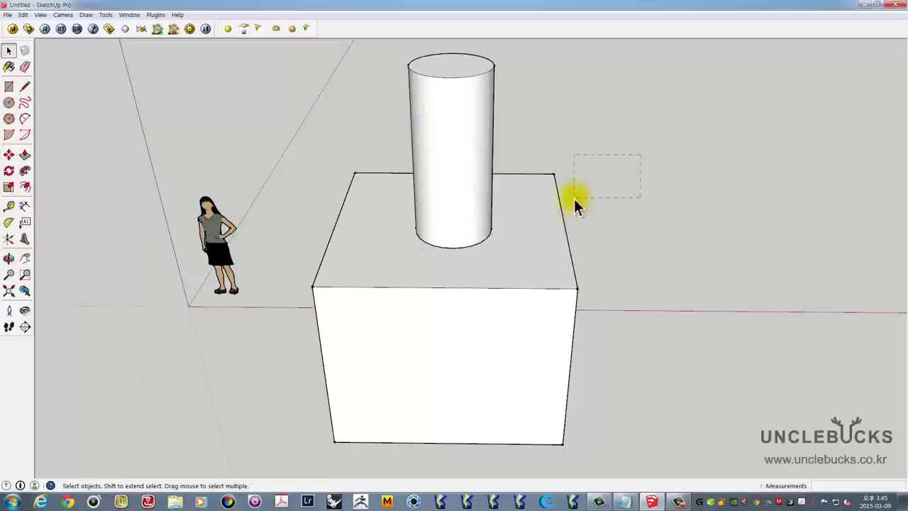
{"action": "left_click_drag", "start_coordinate": [449, 272], "coordinate": [449, 272]}
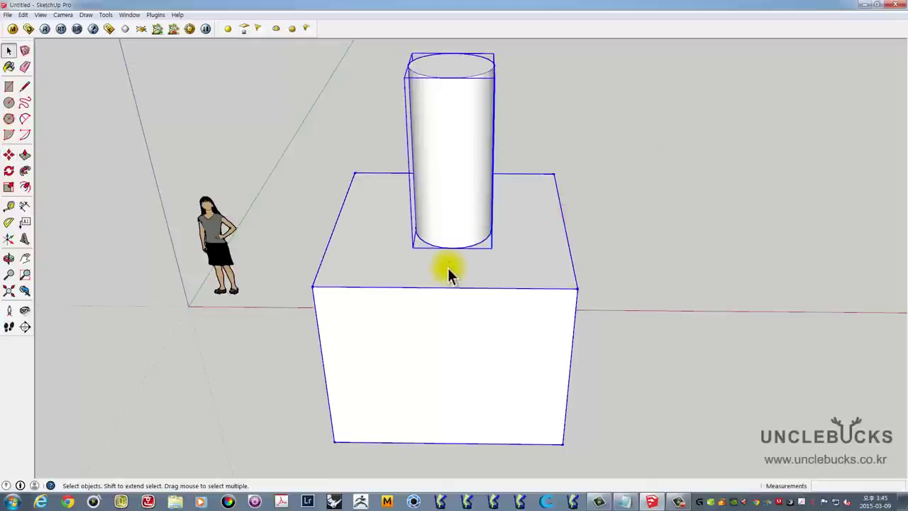
Explode the box and cylinder groups, then select all their connected faces together
{"action": "right_click", "coordinate": [449, 127]}
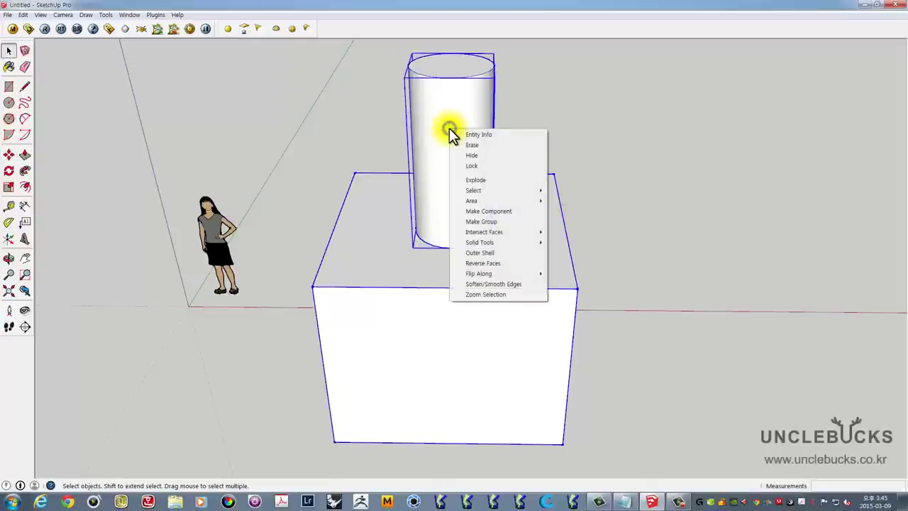
{"action": "left_click", "coordinate": [473, 180]}
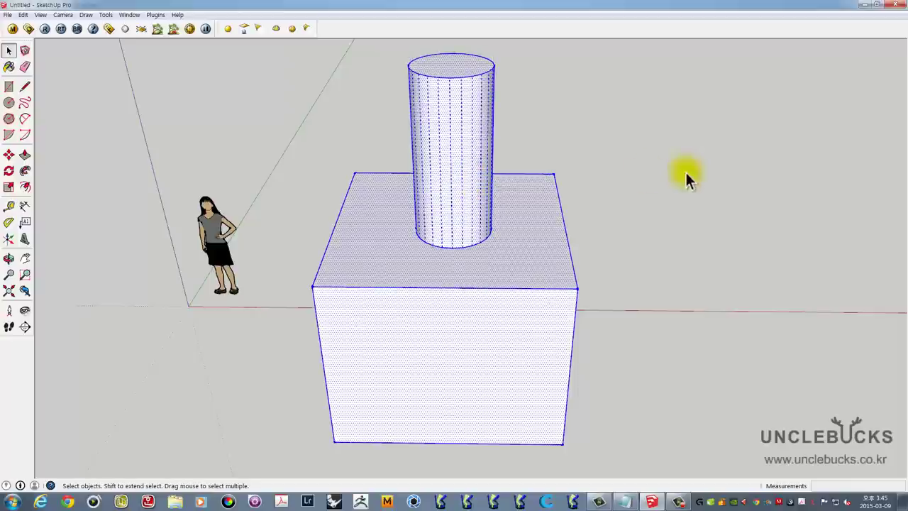
{"action": "left_click", "coordinate": [685, 170]}
{"action": "left_click", "coordinate": [463, 158]}
{"action": "middle_click_drag", "start_coordinate": [473, 257], "coordinate": [521, 170]}
{"action": "left_click", "coordinate": [524, 291]}
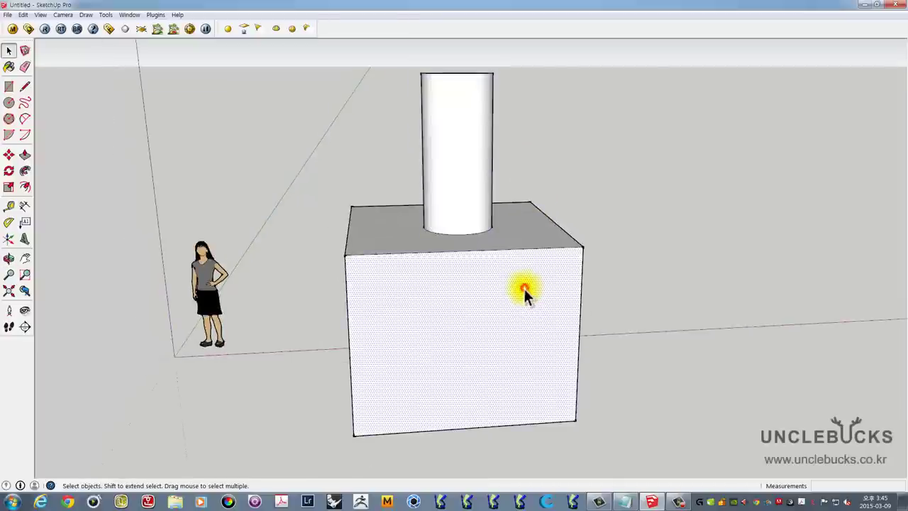
{"action": "triple_click", "coordinate": [521, 284]}
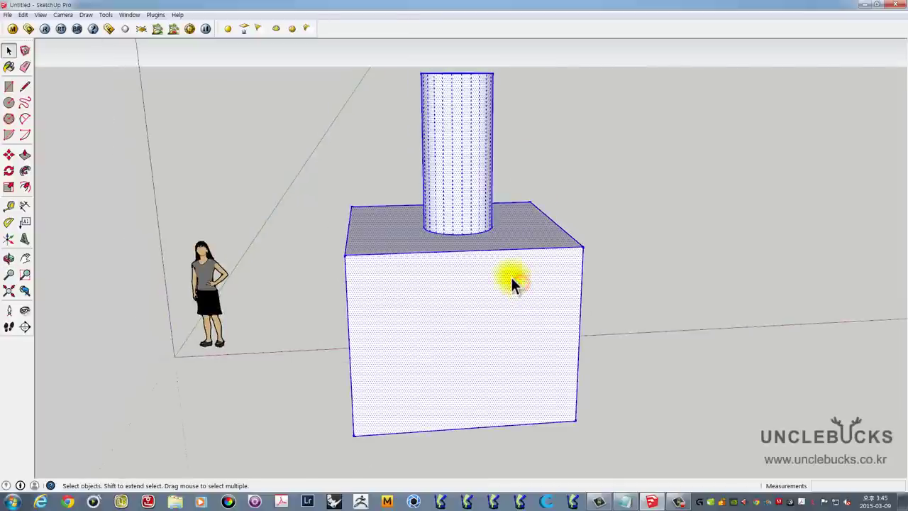
{"action": "triple_click", "coordinate": [519, 224]}
{"action": "middle_click_drag", "start_coordinate": [524, 227], "coordinate": [436, 129]}
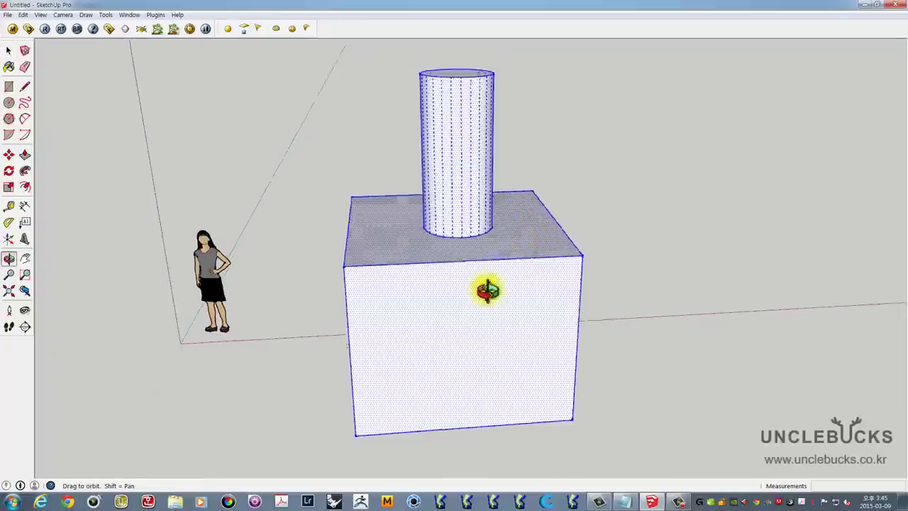
{"action": "middle_click_drag", "start_coordinate": [462, 213], "coordinate": [502, 333]}
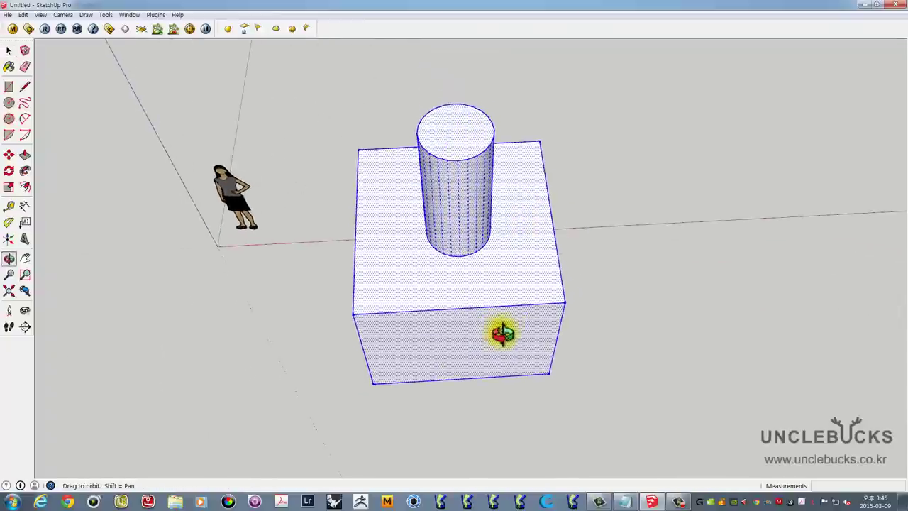
Delete the cylinder, leaving its circle on the box top
{"action": "left_click", "coordinate": [660, 254]}
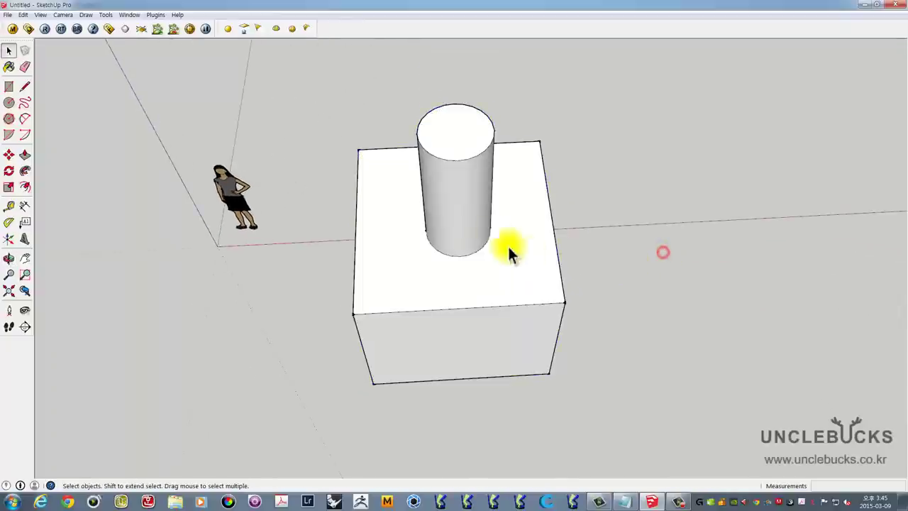
{"action": "left_click", "coordinate": [472, 237]}
{"action": "mouse_move", "coordinate": [472, 237]}
{"action": "middle_mouse_down"}
{"action": "mouse_move", "coordinate": [473, 142]}
{"action": "mouse_move", "coordinate": [519, 141]}
{"action": "middle_mouse_up"}
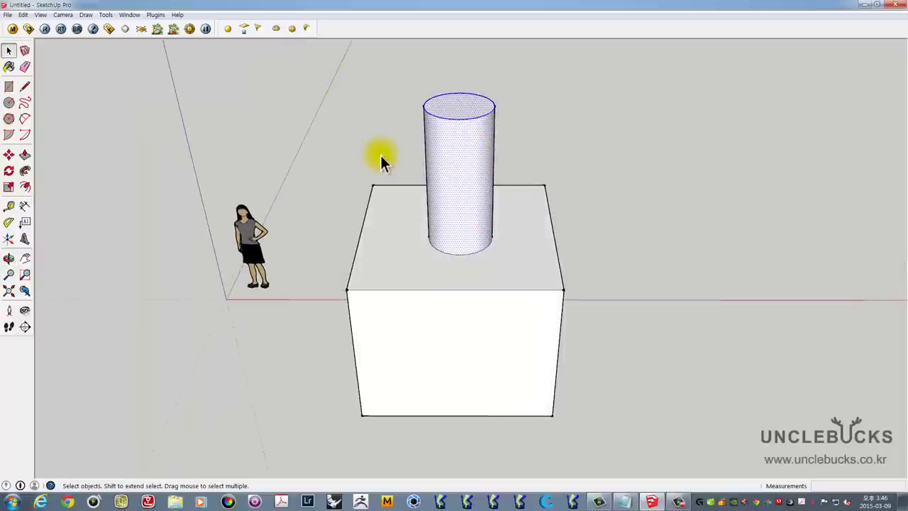
{"action": "key", "text": "Delete"}
Push/Pull the leftover circle down to cut a round hole into the box
{"action": "left_click", "coordinate": [460, 229]}
{"action": "scroll", "coordinate": [458, 221], "scroll_direction": "up", "scroll_amount": 2}
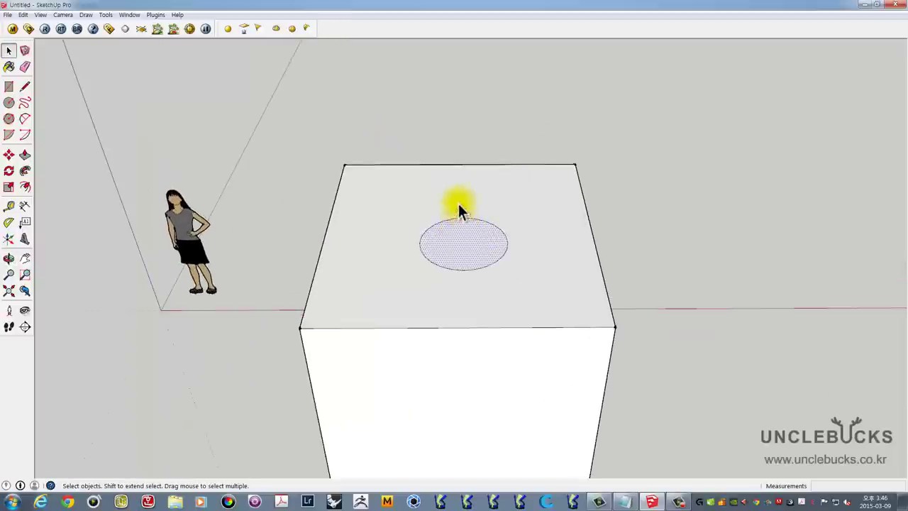
{"action": "middle_click_drag", "start_coordinate": [459, 210], "coordinate": [483, 252]}
{"action": "key", "text": "p"}
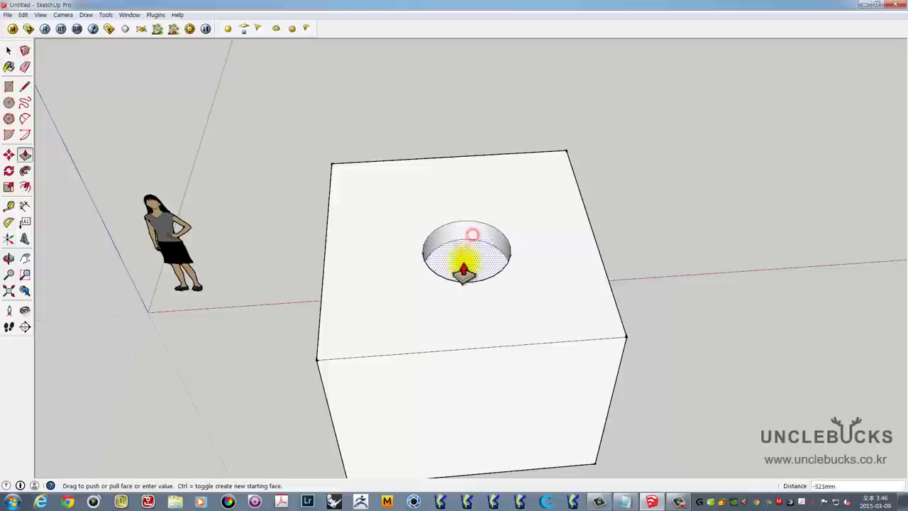
{"action": "left_click_drag", "start_coordinate": [471, 245], "coordinate": [466, 298]}
{"action": "mouse_move", "coordinate": [466, 298]}
{"action": "middle_mouse_down"}
{"action": "mouse_move", "coordinate": [486, 172]}
{"action": "mouse_move", "coordinate": [461, 250]}
{"action": "mouse_move", "coordinate": [490, 95]}
{"action": "mouse_move", "coordinate": [399, 329]}
{"action": "middle_mouse_up"}
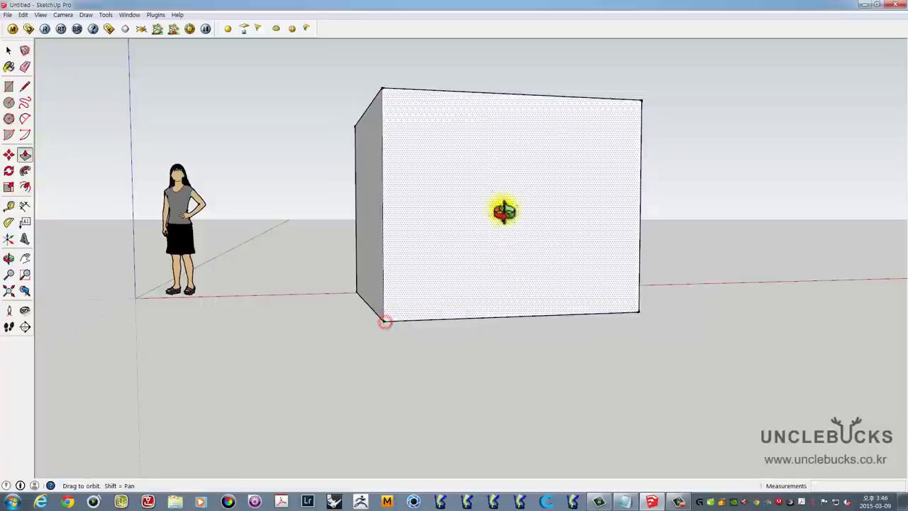
{"action": "middle_click_drag", "start_coordinate": [503, 209], "coordinate": [490, 348]}
Draw a circle on the box's front face and push it in as a second hole
{"action": "key", "text": "space"}
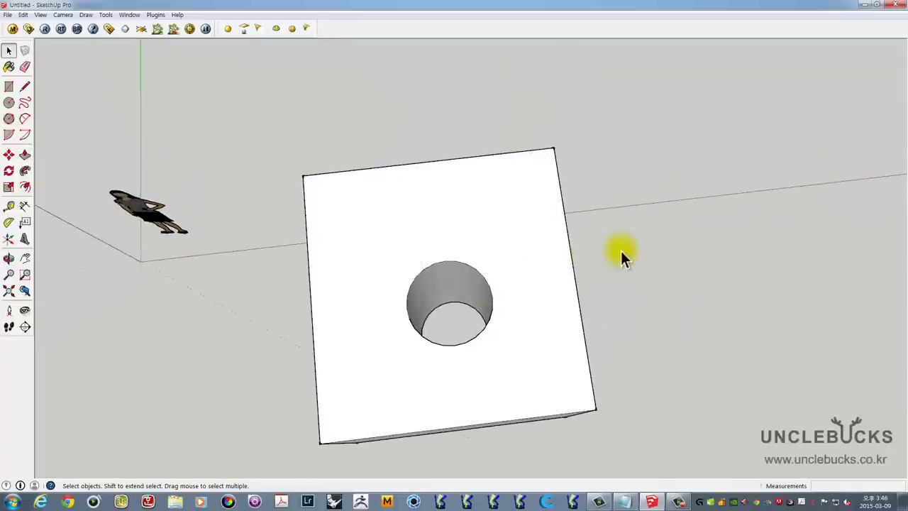
{"action": "left_click", "coordinate": [621, 250]}
{"action": "mouse_move", "coordinate": [598, 306]}
{"action": "middle_mouse_down"}
{"action": "mouse_move", "coordinate": [424, 208]}
{"action": "mouse_move", "coordinate": [460, 256]}
{"action": "mouse_move", "coordinate": [638, 195]}
{"action": "middle_mouse_up"}
{"action": "left_click", "coordinate": [10, 102]}
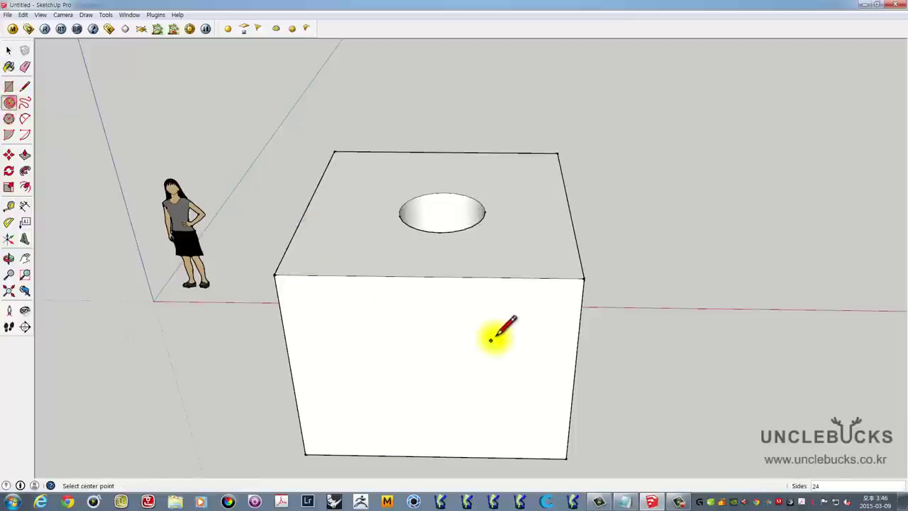
{"action": "left_click", "coordinate": [532, 306]}
{"action": "left_click", "coordinate": [554, 302]}
{"action": "middle_click_drag", "start_coordinate": [555, 302], "coordinate": [527, 332]}
{"action": "key", "text": "p"}
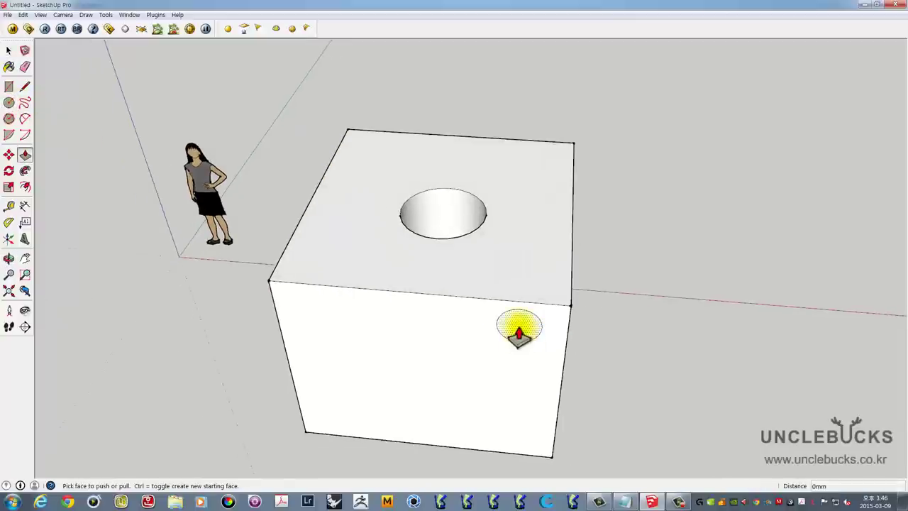
{"action": "left_click_drag", "start_coordinate": [520, 331], "coordinate": [566, 162]}
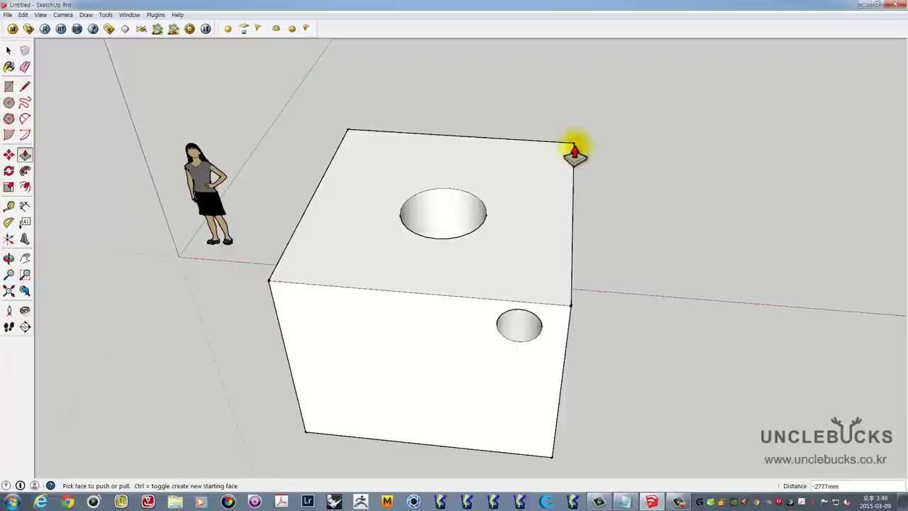
Select the entire box and delete it, leaving the figure and axes
{"action": "left_click", "coordinate": [10, 50]}
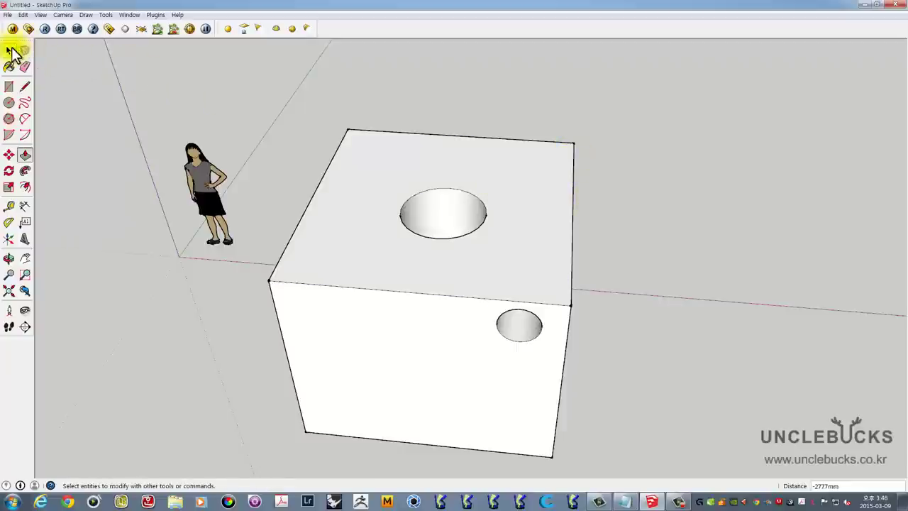
{"action": "left_click", "coordinate": [10, 51]}
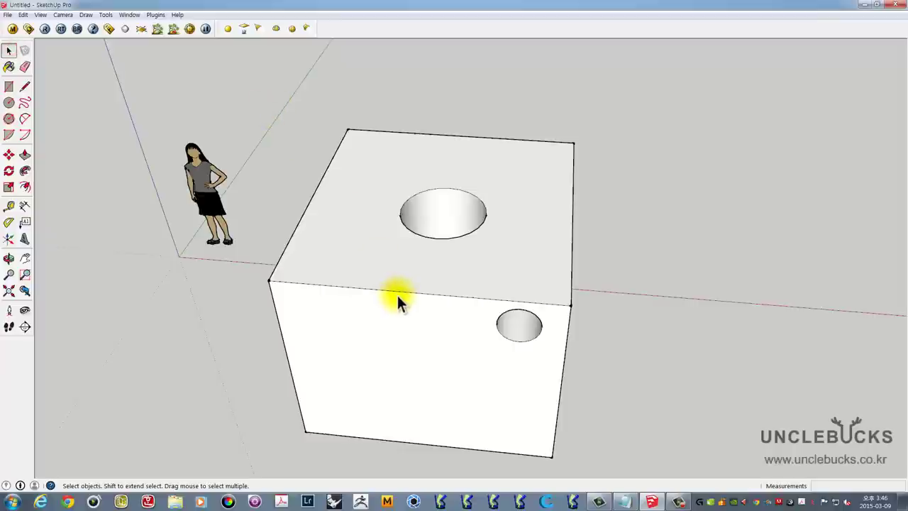
{"action": "mouse_move", "coordinate": [599, 290]}
{"action": "middle_mouse_down"}
{"action": "mouse_move", "coordinate": [409, 178]}
{"action": "mouse_move", "coordinate": [527, 251]}
{"action": "middle_mouse_up"}
{"action": "triple_click", "coordinate": [526, 246]}
{"action": "mouse_move", "coordinate": [430, 236]}
{"action": "middle_mouse_down"}
{"action": "mouse_move", "coordinate": [583, 322]}
{"action": "mouse_move", "coordinate": [555, 303]}
{"action": "middle_mouse_up"}
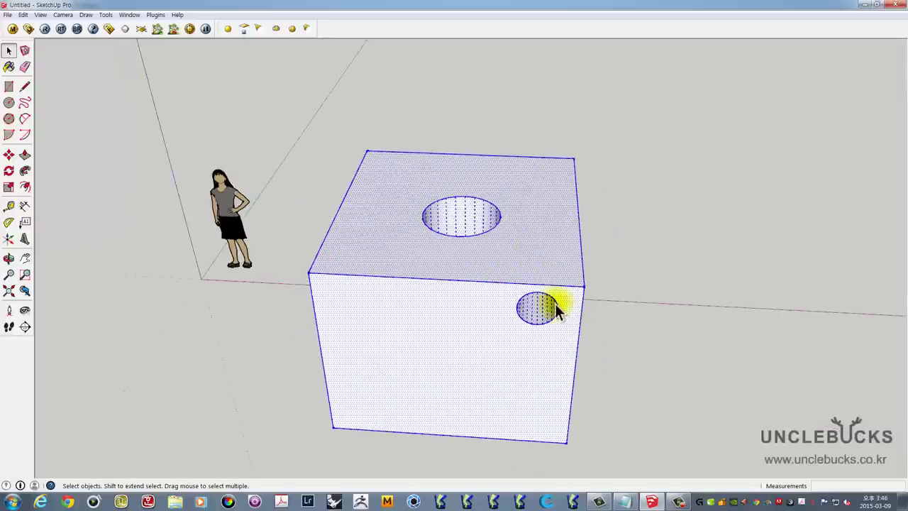
{"action": "key", "text": "Delete"}
{"action": "mouse_move", "coordinate": [503, 258]}
{"action": "middle_mouse_down", "text": "shift"}
{"action": "mouse_move", "coordinate": [515, 229]}
{"action": "mouse_move", "coordinate": [553, 233]}
{"action": "middle_mouse_up", "text": "shift"}
Draw a rectangle on the ground beside the figure and pull it up into a box
{"action": "left_click", "coordinate": [9, 85]}
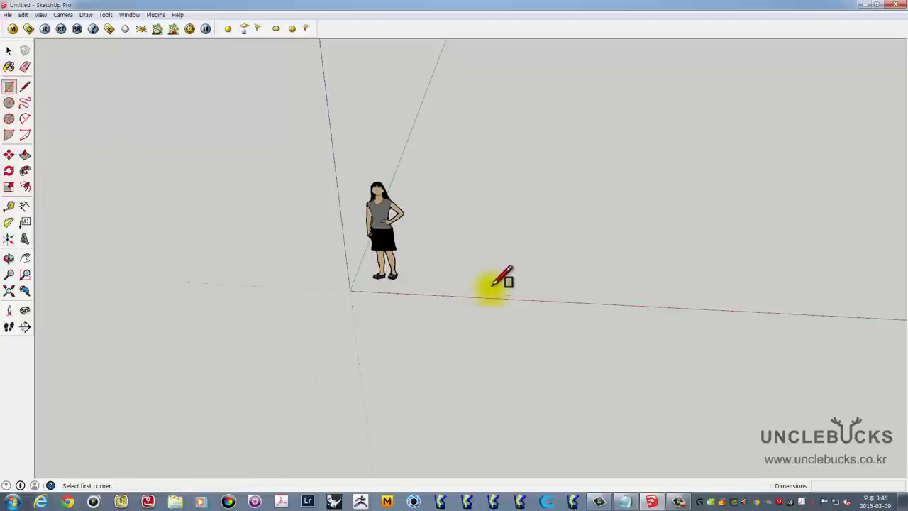
{"action": "left_click", "coordinate": [487, 250]}
{"action": "left_click", "coordinate": [637, 365]}
{"action": "mouse_move", "coordinate": [587, 290]}
{"action": "middle_mouse_down"}
{"action": "mouse_move", "coordinate": [466, 274]}
{"action": "mouse_move", "coordinate": [598, 294]}
{"action": "mouse_move", "coordinate": [548, 282]}
{"action": "middle_mouse_up"}
{"action": "key", "text": "p"}
{"action": "mouse_move", "coordinate": [448, 238]}
{"action": "middle_mouse_down"}
{"action": "mouse_move", "coordinate": [511, 253]}
{"action": "mouse_move", "coordinate": [513, 308]}
{"action": "mouse_move", "coordinate": [456, 258]}
{"action": "middle_mouse_up"}
{"action": "key", "text": "space"}
Select the whole new box and make it a group via the right-click menu
{"action": "triple_click", "coordinate": [456, 258]}
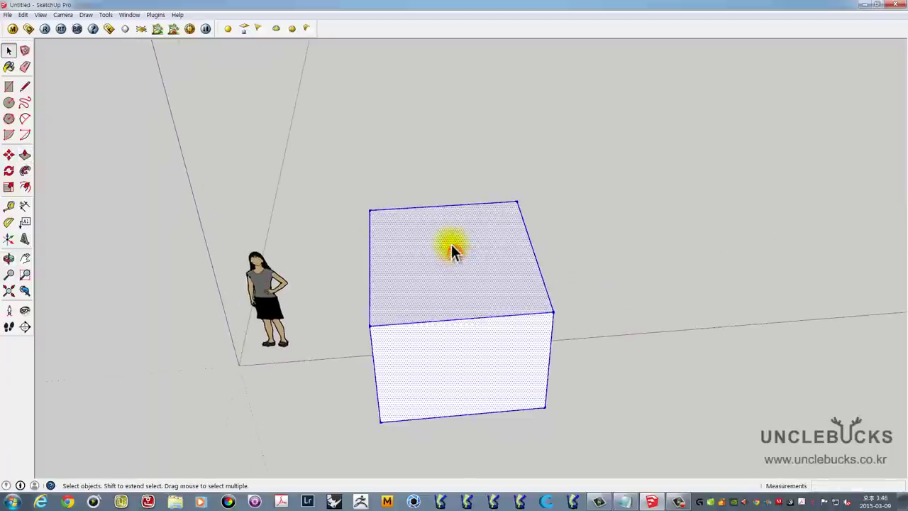
{"action": "mouse_move", "coordinate": [541, 298]}
{"action": "middle_mouse_down"}
{"action": "mouse_move", "coordinate": [375, 276]}
{"action": "mouse_move", "coordinate": [544, 304]}
{"action": "mouse_move", "coordinate": [435, 255]}
{"action": "mouse_move", "coordinate": [423, 261]}
{"action": "middle_mouse_up"}
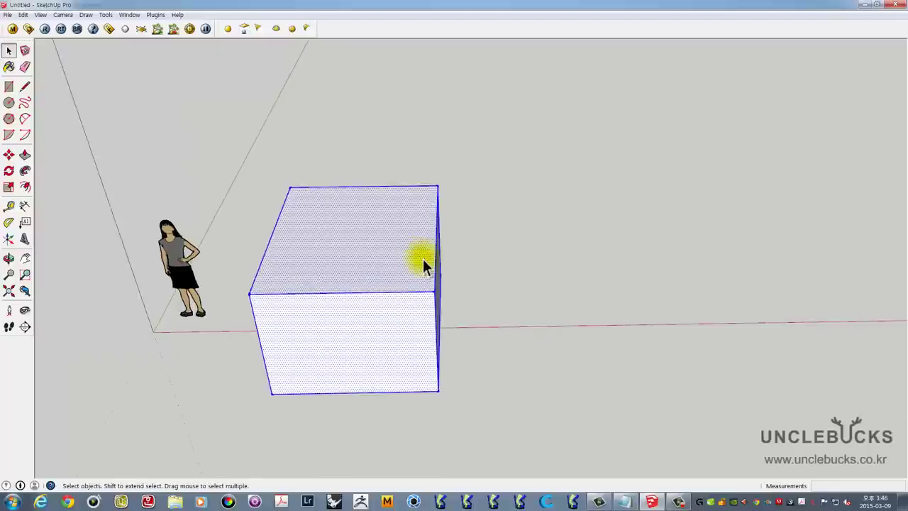
{"action": "right_click", "coordinate": [364, 210]}
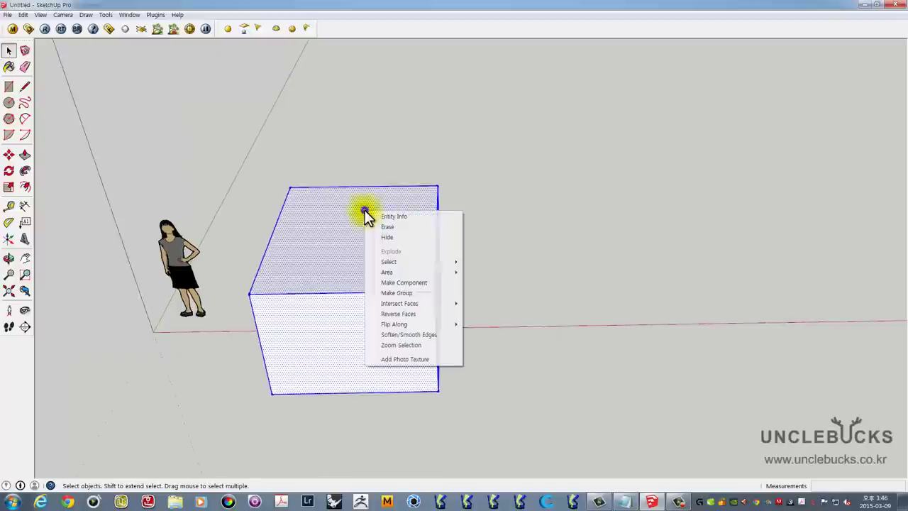
{"action": "left_click", "coordinate": [392, 293]}
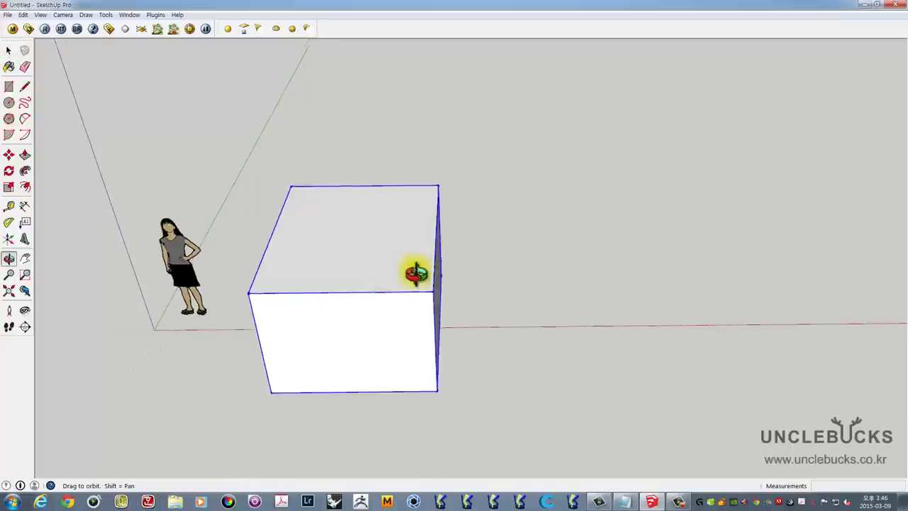
{"action": "middle_click_drag", "start_coordinate": [416, 272], "coordinate": [352, 282]}
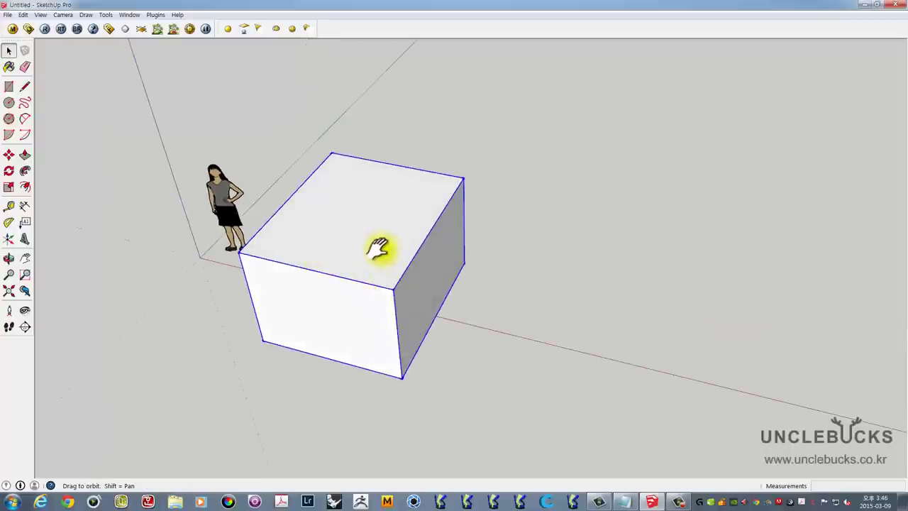
{"action": "middle_click_drag", "start_coordinate": [374, 248], "coordinate": [371, 288], "text": "shift"}
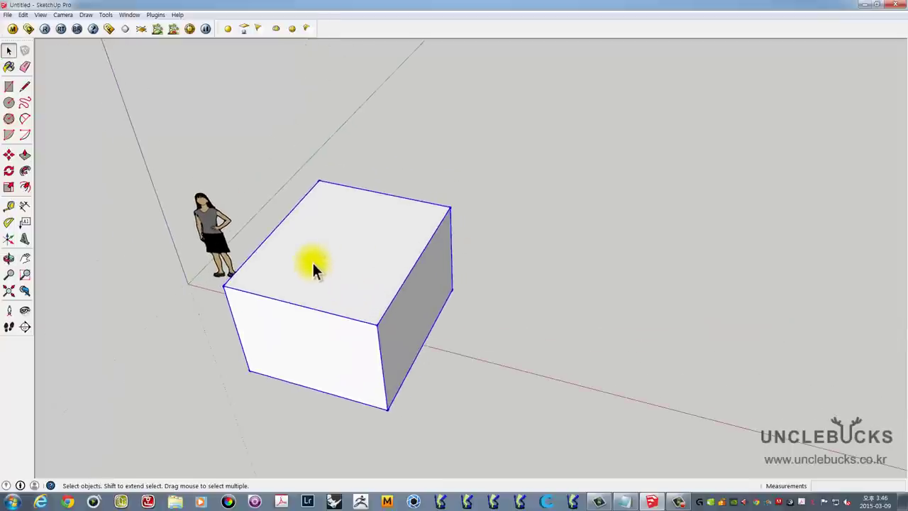
{"action": "mouse_move", "coordinate": [314, 259]}
{"action": "middle_mouse_down"}
{"action": "mouse_move", "coordinate": [530, 225]}
{"action": "mouse_move", "coordinate": [358, 289]}
{"action": "middle_mouse_up"}
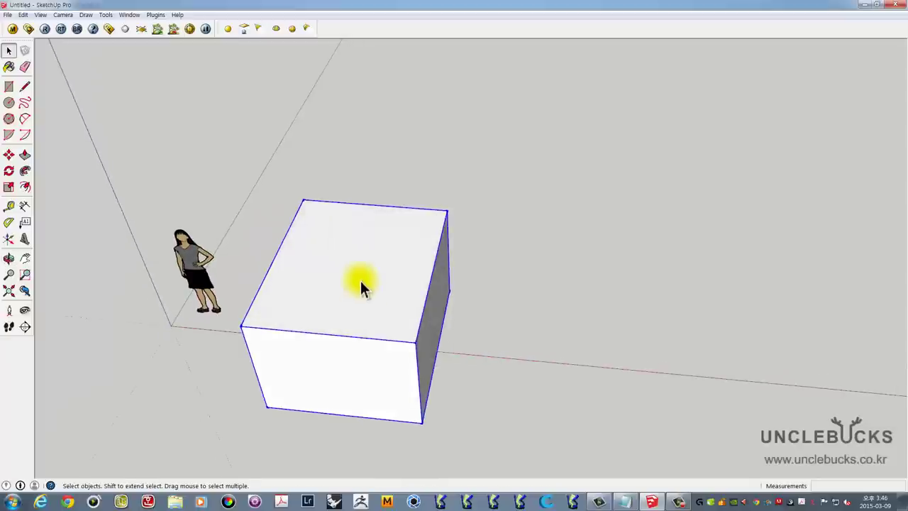
{"action": "scroll", "coordinate": [483, 255], "scroll_direction": "down", "scroll_amount": 2}
{"action": "middle_click_drag", "start_coordinate": [498, 255], "coordinate": [341, 229], "text": "shift"}
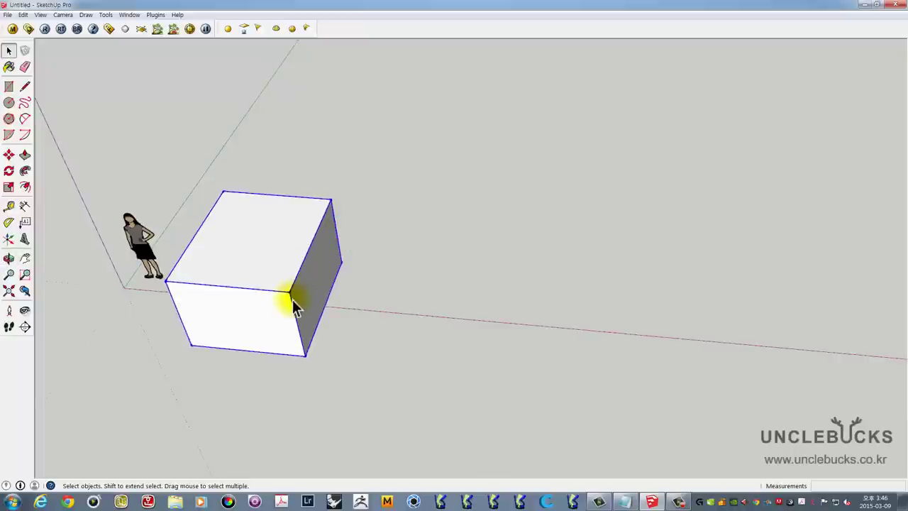
Ctrl-copy the grouped box to the right with the Move tool
{"action": "key", "text": "m"}
{"action": "left_click", "coordinate": [205, 365]}
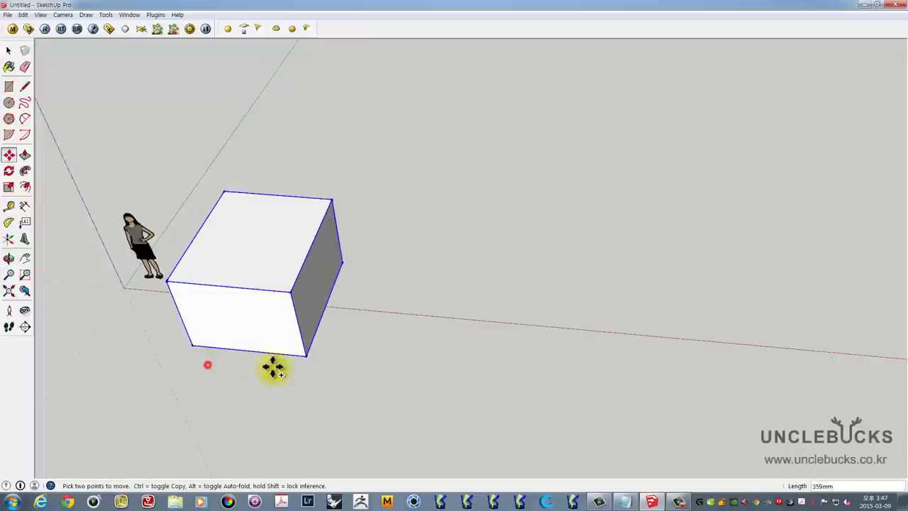
{"action": "key", "text": "ctrl"}
{"action": "left_click", "coordinate": [406, 386]}
{"action": "mouse_move", "coordinate": [407, 383]}
{"action": "middle_mouse_down"}
{"action": "mouse_move", "coordinate": [502, 325]}
{"action": "mouse_move", "coordinate": [451, 240]}
{"action": "middle_mouse_up"}
{"action": "key", "text": "space"}
{"action": "right_click", "coordinate": [447, 232]}
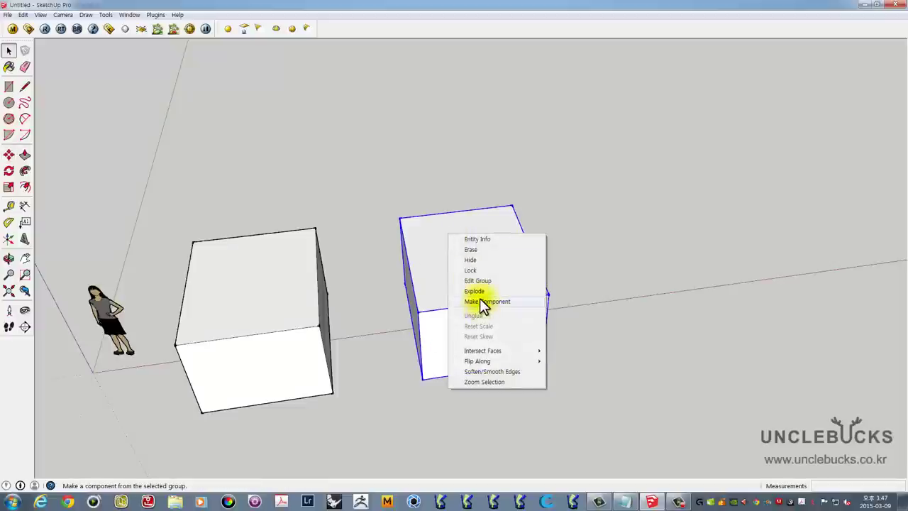
{"action": "key", "text": "Escape"}
{"action": "left_click", "coordinate": [482, 257]}
{"action": "mouse_move", "coordinate": [481, 256]}
{"action": "middle_mouse_down"}
{"action": "mouse_move", "coordinate": [487, 350]}
{"action": "mouse_move", "coordinate": [482, 334]}
{"action": "mouse_move", "coordinate": [422, 339]}
{"action": "middle_mouse_up"}
Place another copy further right, then select the middle box
{"action": "key", "text": "m"}
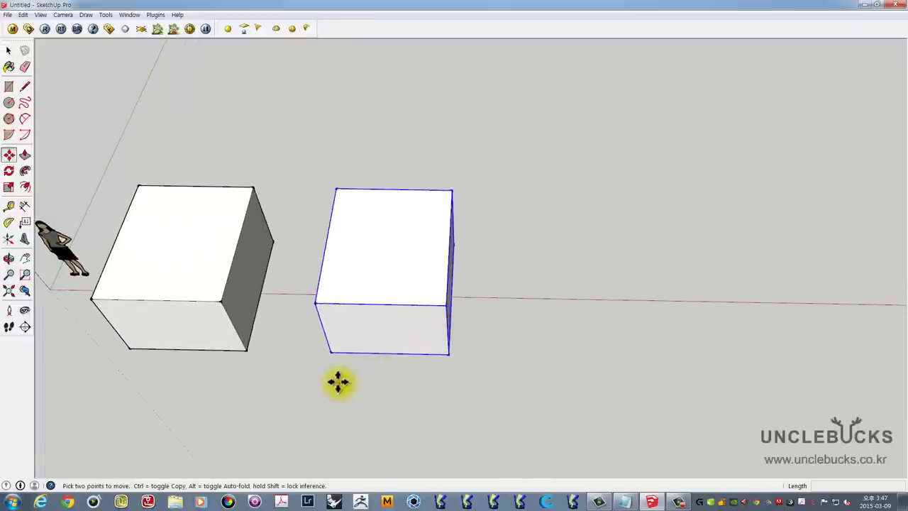
{"action": "left_click", "coordinate": [338, 382], "text": "ctrl"}
{"action": "left_click", "coordinate": [486, 389]}
{"action": "mouse_move", "coordinate": [486, 389]}
{"action": "middle_mouse_down"}
{"action": "mouse_move", "coordinate": [476, 272]}
{"action": "mouse_move", "coordinate": [435, 282]}
{"action": "middle_mouse_up"}
{"action": "key", "text": "space"}
{"action": "left_click", "coordinate": [442, 345]}
{"action": "mouse_move", "coordinate": [442, 344]}
{"action": "middle_mouse_down"}
{"action": "mouse_move", "coordinate": [440, 284]}
{"action": "mouse_move", "coordinate": [463, 255]}
{"action": "middle_mouse_up"}
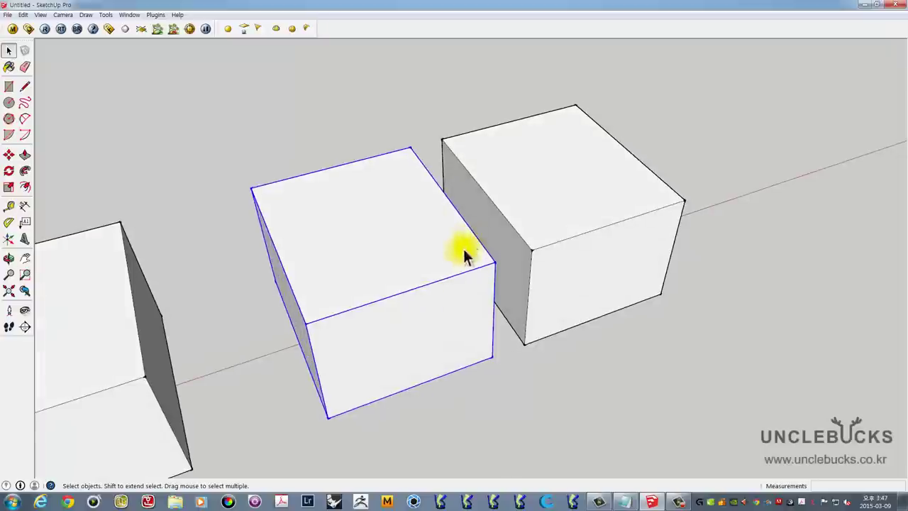
Edit the middle component and extrude a rectangle on its top into a tall block
{"action": "double_click", "coordinate": [307, 190]}
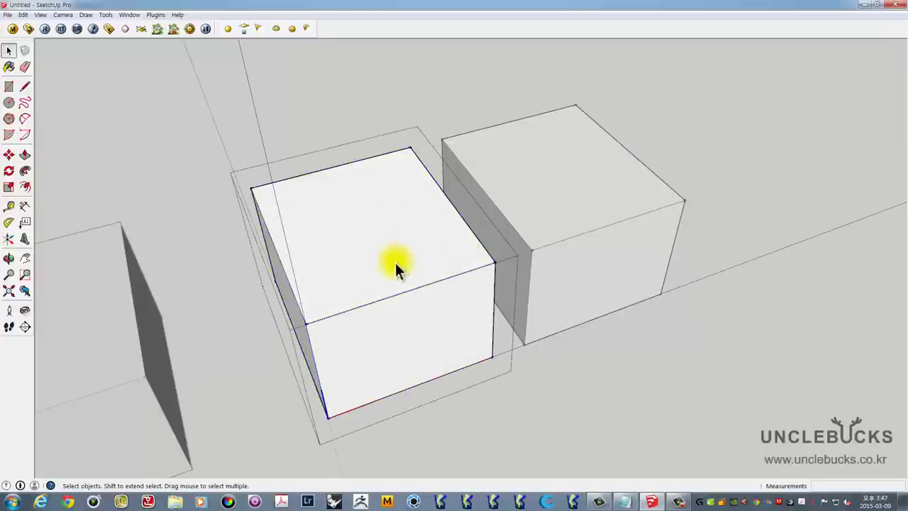
{"action": "middle_click_drag", "start_coordinate": [395, 267], "coordinate": [386, 227]}
{"action": "left_click", "coordinate": [9, 88]}
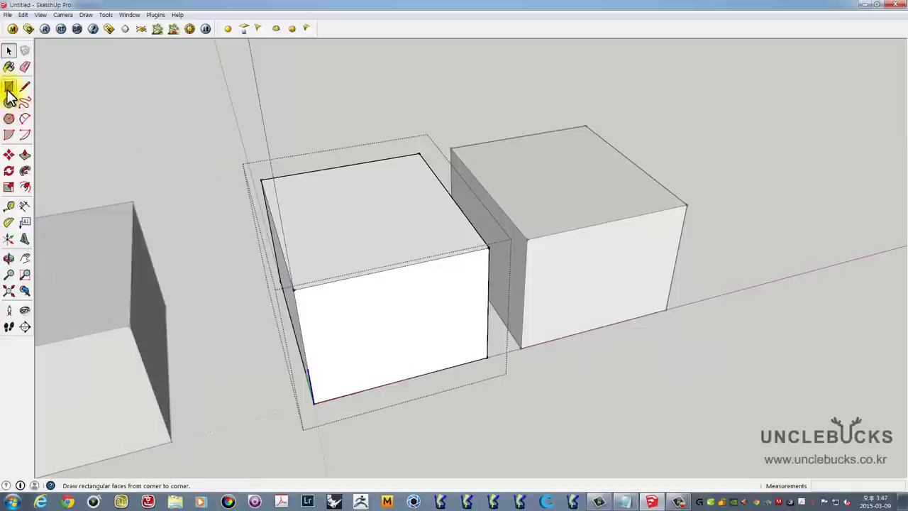
{"action": "middle_click_drag", "start_coordinate": [375, 192], "coordinate": [344, 243]}
{"action": "left_click", "coordinate": [307, 206]}
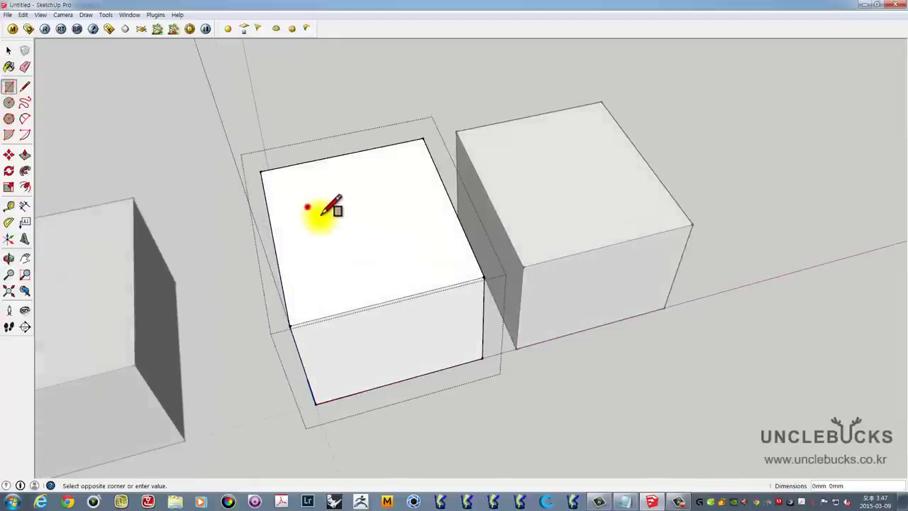
{"action": "left_click", "coordinate": [382, 248]}
{"action": "scroll", "coordinate": [383, 199], "scroll_direction": "up", "scroll_amount": 2}
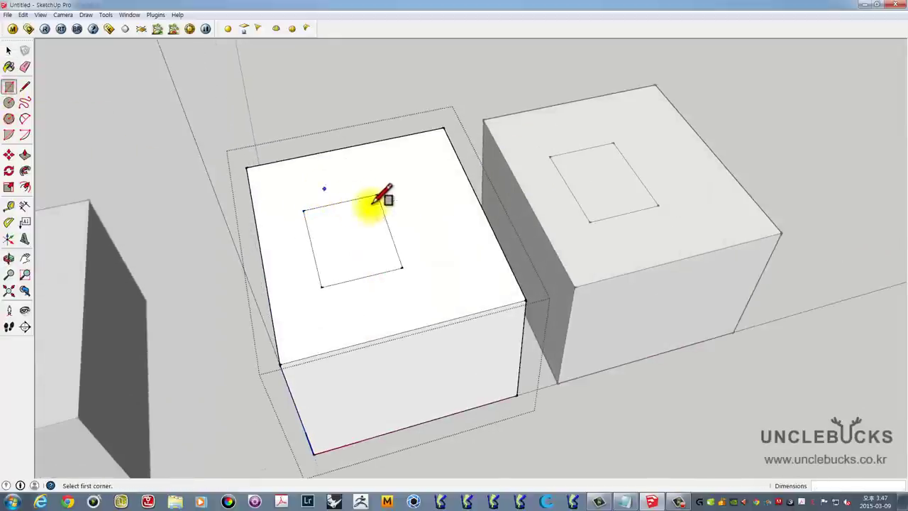
{"action": "middle_click_drag", "start_coordinate": [383, 197], "coordinate": [452, 183]}
{"action": "key", "text": "p"}
{"action": "left_click_drag", "start_coordinate": [345, 263], "coordinate": [331, 144]}
{"action": "middle_click_drag", "start_coordinate": [416, 217], "coordinate": [336, 152]}
Push the base's top face down, then exit component editing
{"action": "key", "text": "space"}
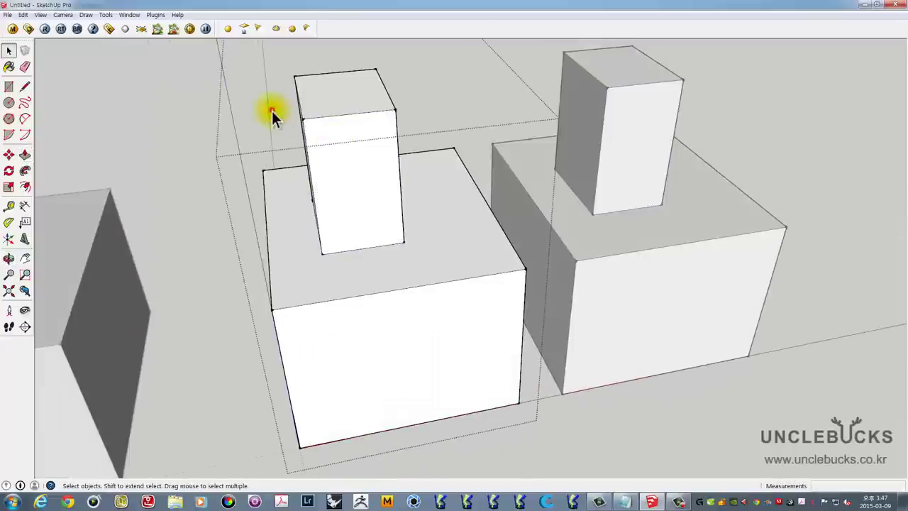
{"action": "mouse_move", "coordinate": [427, 220]}
{"action": "middle_mouse_down"}
{"action": "mouse_move", "coordinate": [437, 161]}
{"action": "mouse_move", "coordinate": [407, 177]}
{"action": "mouse_move", "coordinate": [326, 136]}
{"action": "middle_mouse_up"}
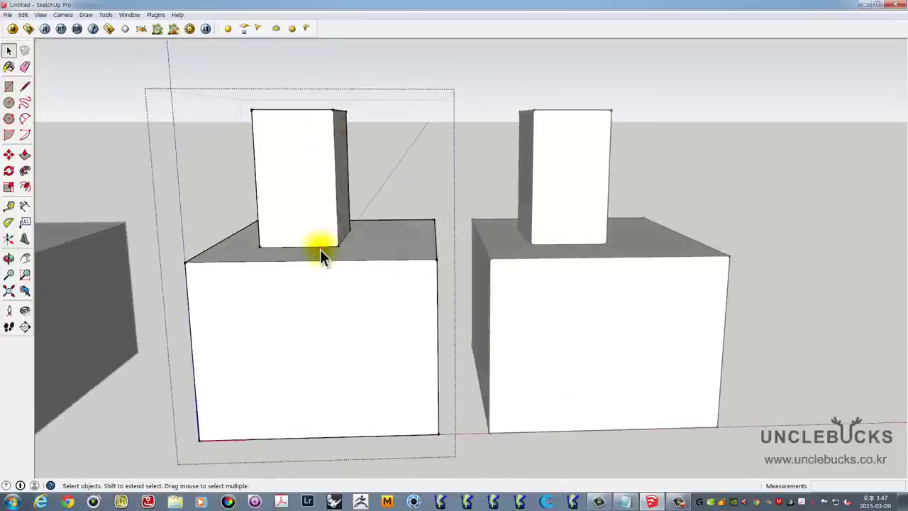
{"action": "mouse_move", "coordinate": [320, 249]}
{"action": "middle_mouse_down"}
{"action": "mouse_move", "coordinate": [344, 223]}
{"action": "mouse_move", "coordinate": [405, 213]}
{"action": "middle_mouse_up"}
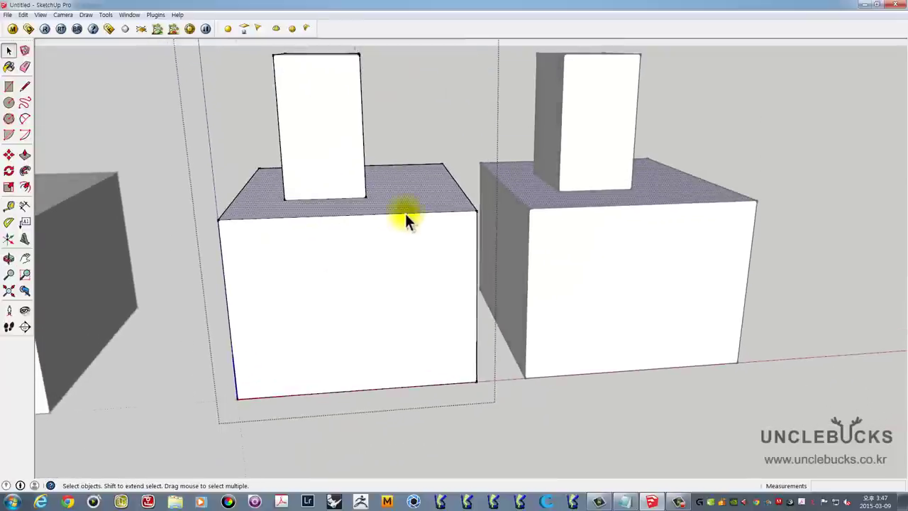
{"action": "key", "text": "p"}
{"action": "left_click_drag", "start_coordinate": [402, 198], "coordinate": [402, 243]}
{"action": "middle_click_drag", "start_coordinate": [371, 260], "coordinate": [558, 150]}
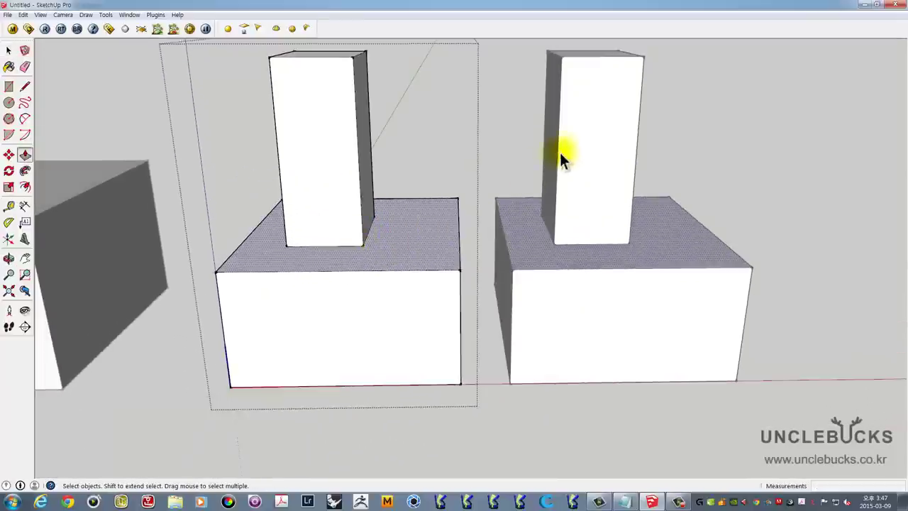
{"action": "key", "text": "space"}
{"action": "left_click", "coordinate": [565, 149]}
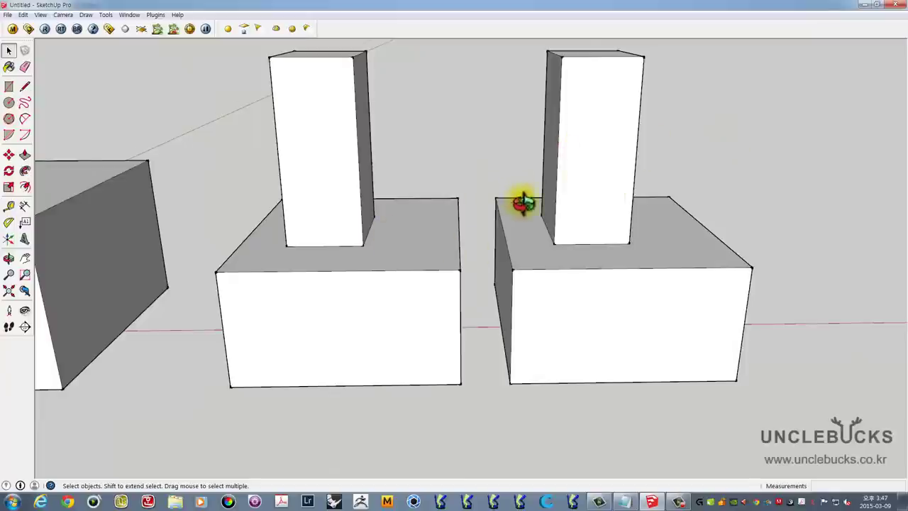
Explode the right-hand block-and-column component into loose geometry via the context menu
{"action": "middle_click_drag", "start_coordinate": [523, 203], "coordinate": [622, 244]}
{"action": "mouse_move", "coordinate": [557, 205]}
{"action": "middle_mouse_down"}
{"action": "mouse_move", "coordinate": [567, 229]}
{"action": "mouse_move", "coordinate": [415, 207]}
{"action": "middle_mouse_up"}
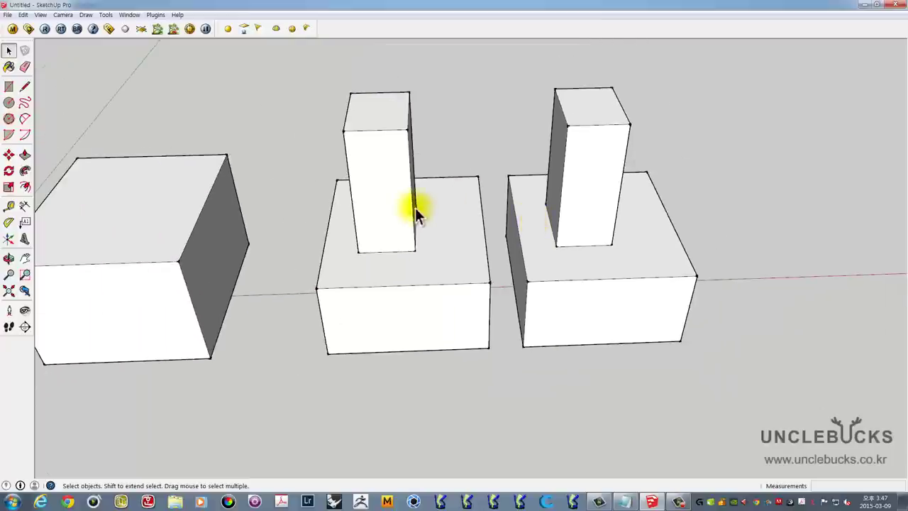
{"action": "mouse_move", "coordinate": [605, 204]}
{"action": "middle_mouse_down"}
{"action": "mouse_move", "coordinate": [506, 244]}
{"action": "mouse_move", "coordinate": [475, 182]}
{"action": "middle_mouse_up"}
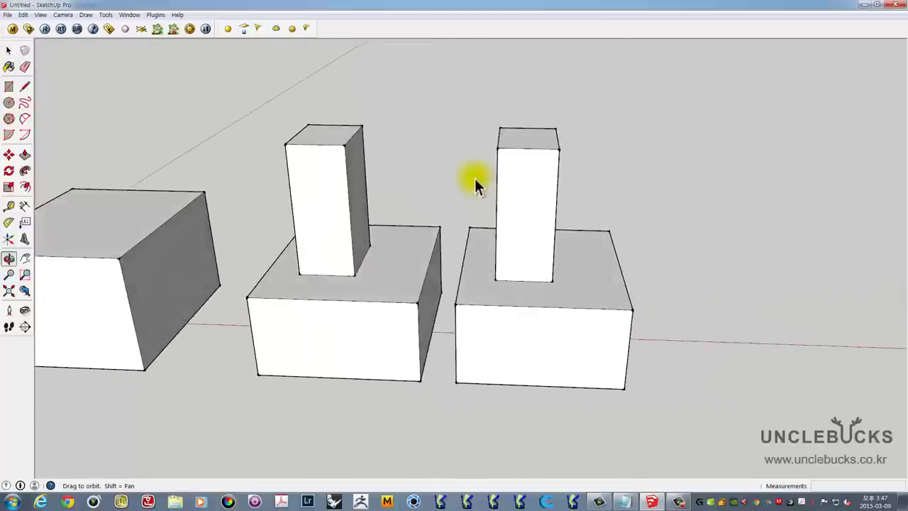
{"action": "left_click", "coordinate": [509, 162]}
{"action": "right_click", "coordinate": [509, 161]}
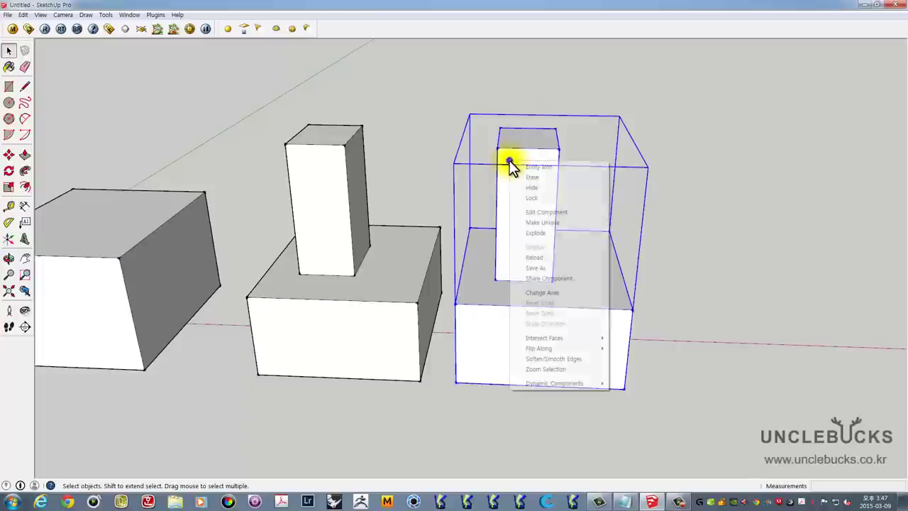
{"action": "left_click", "coordinate": [540, 232]}
{"action": "left_click", "coordinate": [367, 221]}
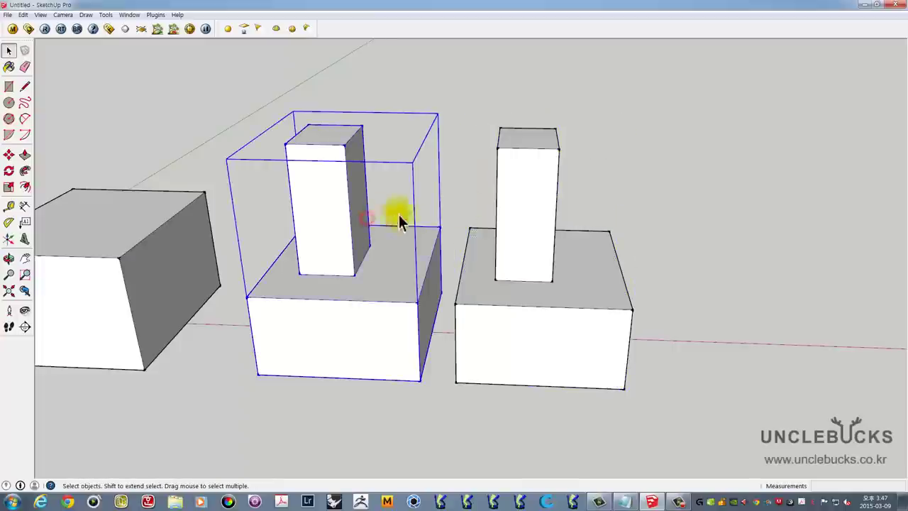
{"action": "triple_click", "coordinate": [522, 200]}
{"action": "mouse_move", "coordinate": [380, 216]}
{"action": "middle_mouse_down"}
{"action": "mouse_move", "coordinate": [581, 197]}
{"action": "mouse_move", "coordinate": [538, 213]}
{"action": "middle_mouse_up"}
Make the loose right-hand geometry into a group again
{"action": "right_click", "coordinate": [527, 190]}
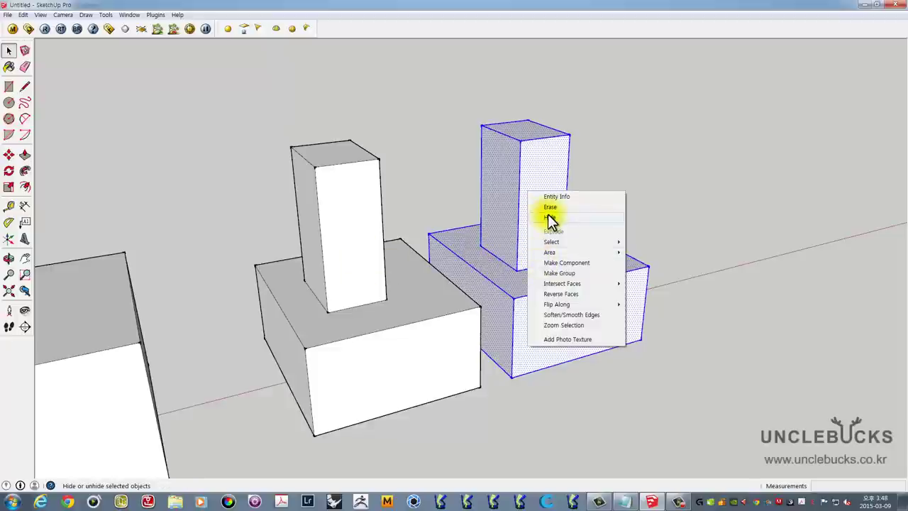
{"action": "left_click", "coordinate": [559, 273]}
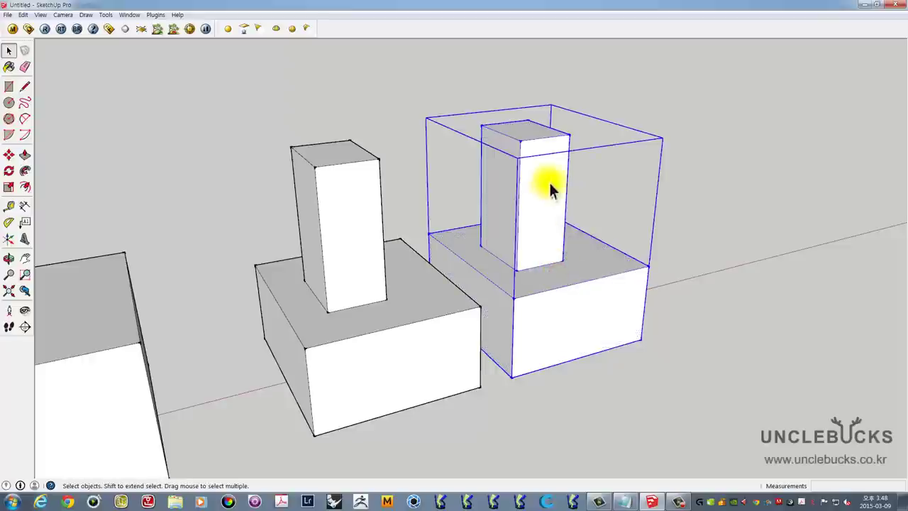
{"action": "middle_click_drag", "start_coordinate": [608, 189], "coordinate": [461, 206]}
Select the middle block and start a Ctrl-copy of it with Move
{"action": "left_click", "coordinate": [374, 209]}
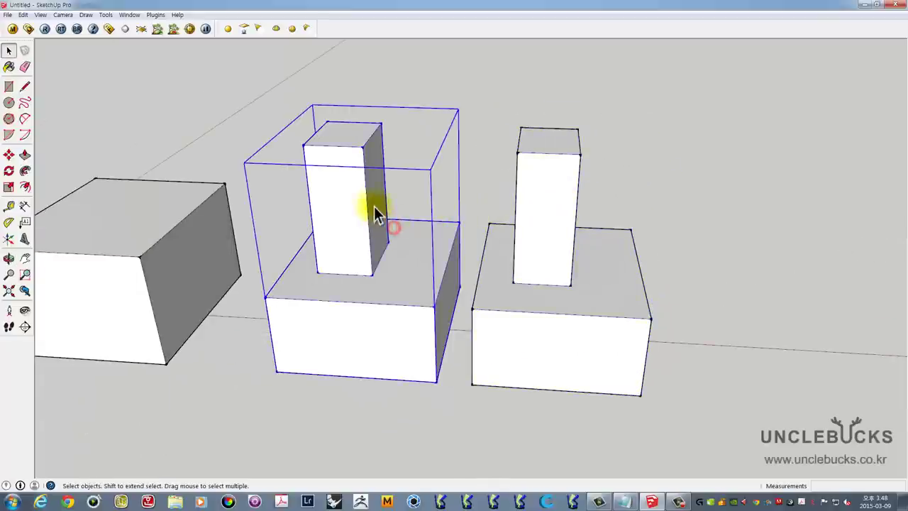
{"action": "mouse_move", "coordinate": [385, 203]}
{"action": "middle_mouse_down"}
{"action": "mouse_move", "coordinate": [426, 151]}
{"action": "mouse_move", "coordinate": [361, 251]}
{"action": "mouse_move", "coordinate": [423, 155]}
{"action": "middle_mouse_up"}
{"action": "scroll", "coordinate": [431, 198], "scroll_direction": "down", "scroll_amount": 3}
{"action": "scroll", "coordinate": [434, 202], "scroll_direction": "down", "scroll_amount": 3}
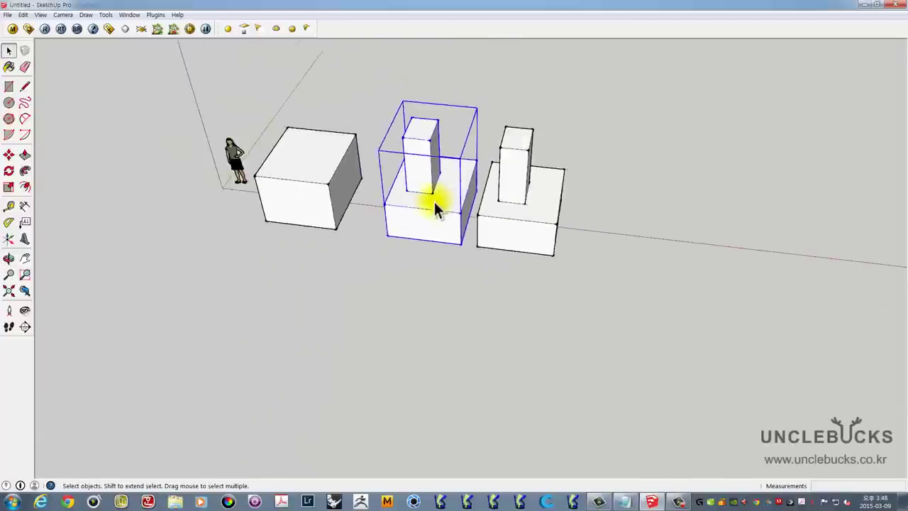
{"action": "key", "text": "m"}
{"action": "left_click", "coordinate": [450, 281]}
{"action": "key", "text": "ctrl"}
Place the middle-block copy in front, then open and close it and the right group for editing
{"action": "left_click", "coordinate": [425, 350]}
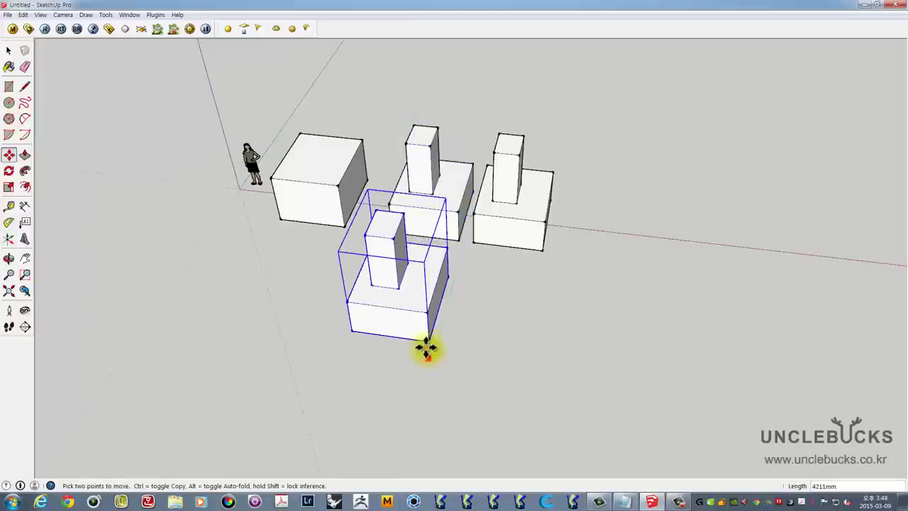
{"action": "middle_click_drag", "start_coordinate": [425, 350], "coordinate": [480, 283]}
{"action": "key", "text": "space"}
{"action": "double_click", "coordinate": [433, 284]}
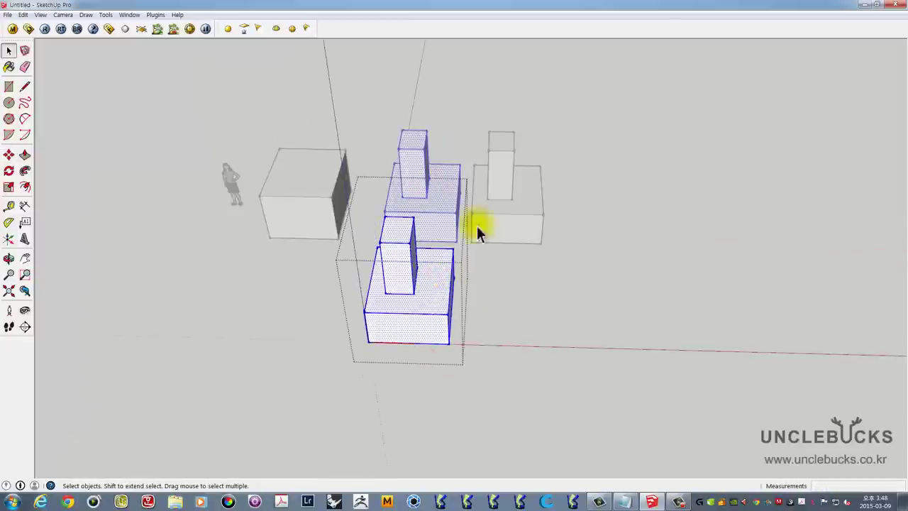
{"action": "mouse_move", "coordinate": [476, 225]}
{"action": "middle_mouse_down"}
{"action": "mouse_move", "coordinate": [417, 199]}
{"action": "mouse_move", "coordinate": [336, 220]}
{"action": "middle_mouse_up"}
{"action": "scroll", "coordinate": [454, 177], "scroll_direction": "up", "scroll_amount": 3}
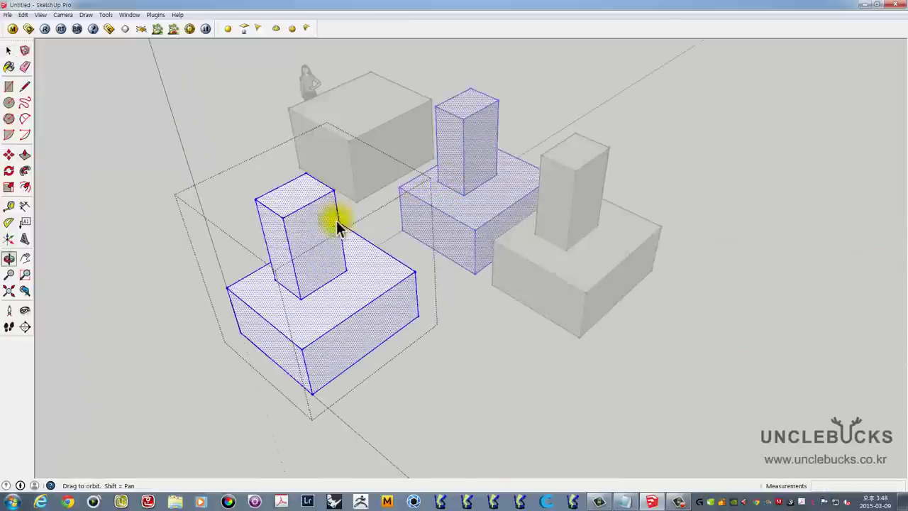
{"action": "left_click", "coordinate": [448, 321]}
{"action": "double_click", "coordinate": [529, 269]}
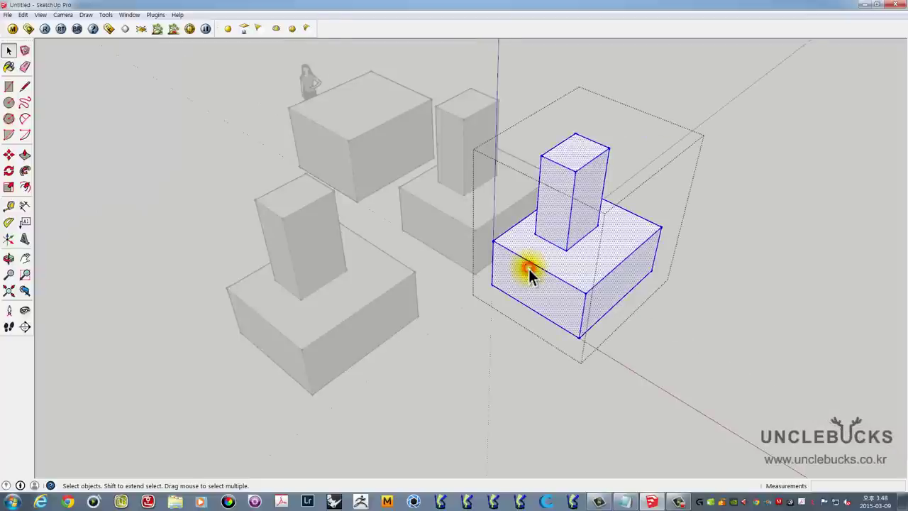
{"action": "left_click", "coordinate": [648, 336]}
Copy the right-hand group in front, completing a two-by-two grid of blocks
{"action": "left_click", "coordinate": [596, 280]}
{"action": "key", "text": "m"}
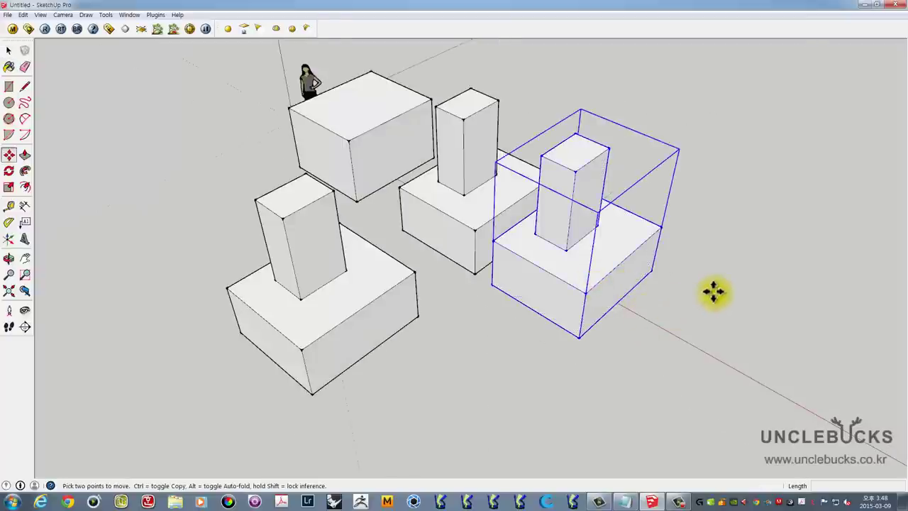
{"action": "left_click", "coordinate": [714, 290], "text": "ctrl"}
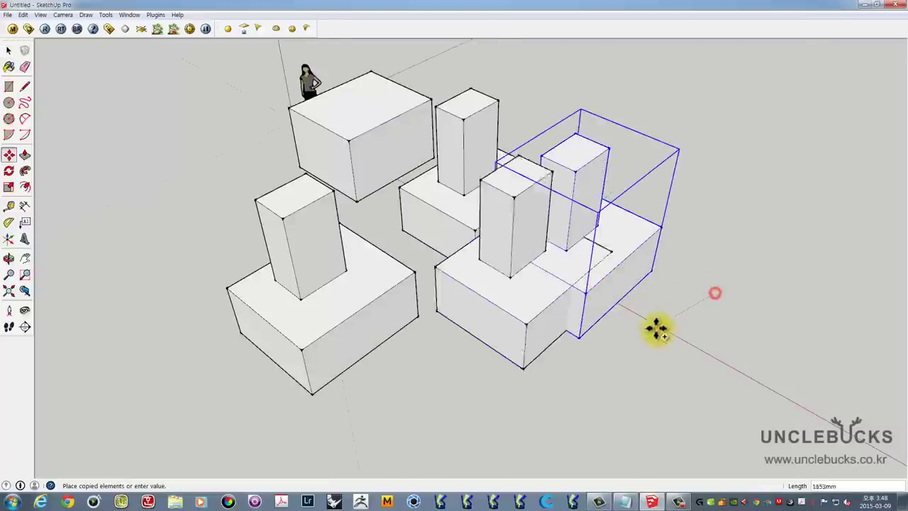
{"action": "left_click", "coordinate": [583, 420]}
{"action": "mouse_move", "coordinate": [572, 369]}
{"action": "middle_mouse_down"}
{"action": "mouse_move", "coordinate": [573, 284]}
{"action": "mouse_move", "coordinate": [603, 290]}
{"action": "mouse_move", "coordinate": [524, 312]}
{"action": "middle_mouse_up"}
{"action": "key", "text": "space"}
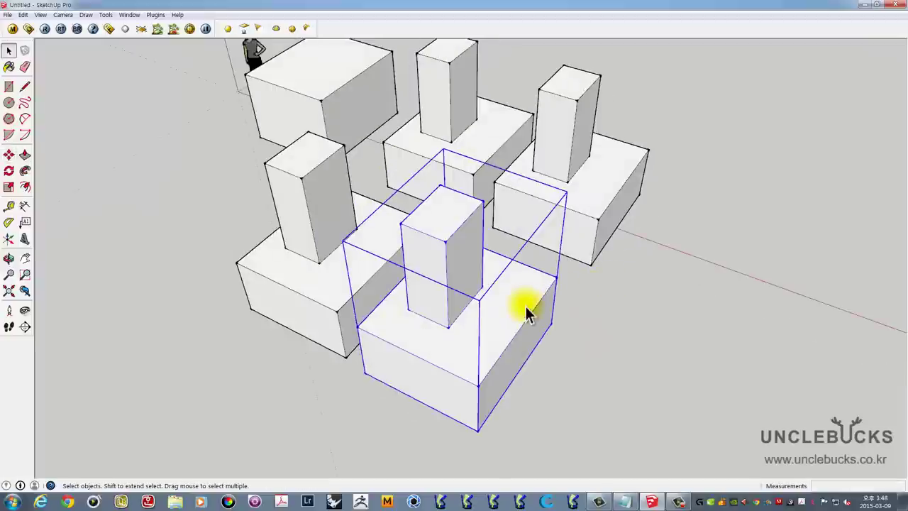
{"action": "triple_click", "coordinate": [520, 292]}
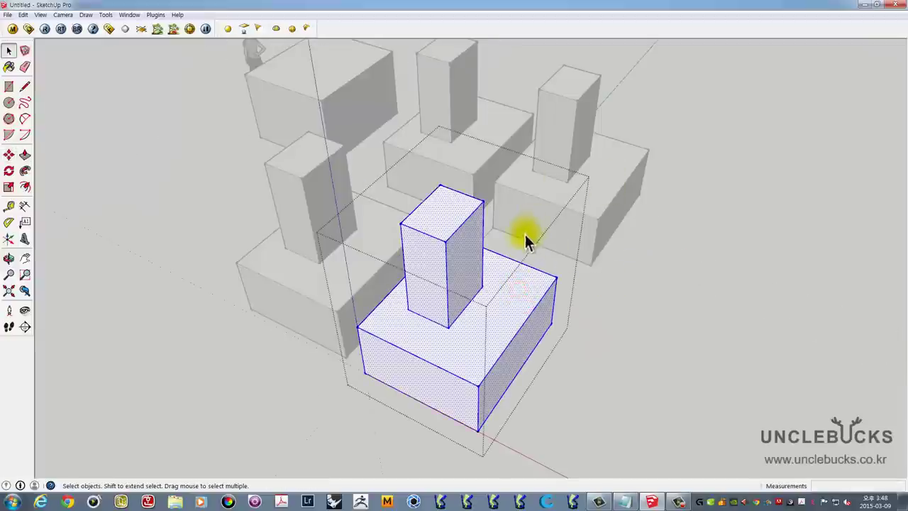
{"action": "left_click", "coordinate": [617, 281]}
{"action": "middle_click_drag", "start_coordinate": [617, 281], "coordinate": [642, 273]}
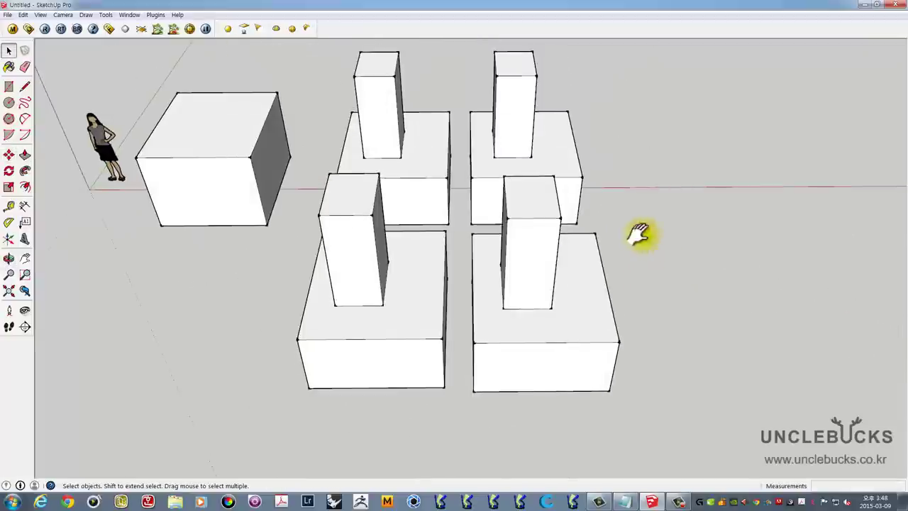
{"action": "mouse_move", "coordinate": [638, 237]}
{"action": "middle_mouse_down"}
{"action": "mouse_move", "coordinate": [559, 241]}
{"action": "mouse_move", "coordinate": [612, 263]}
{"action": "middle_mouse_up"}
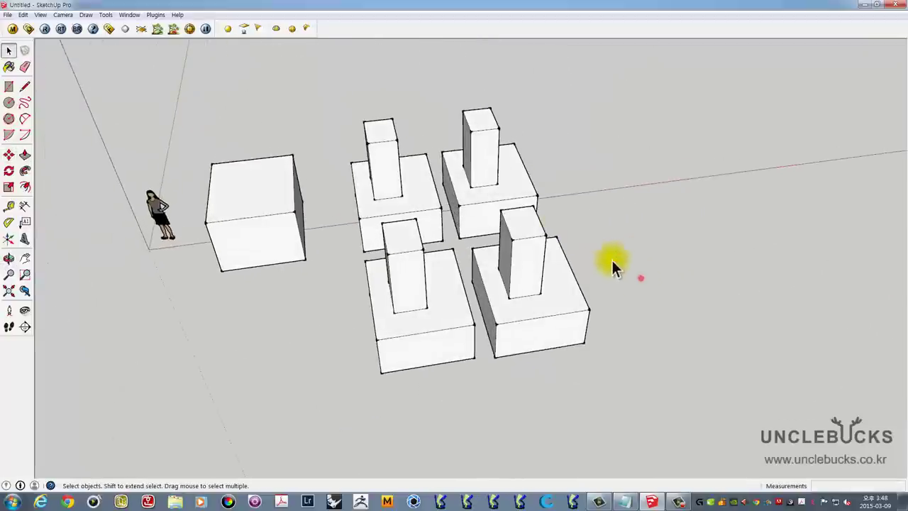
{"action": "left_click_drag", "start_coordinate": [641, 278], "coordinate": [496, 159]}
Box-select all four L-shaped block-and-column objects and delete them
{"action": "right_click", "coordinate": [502, 166]}
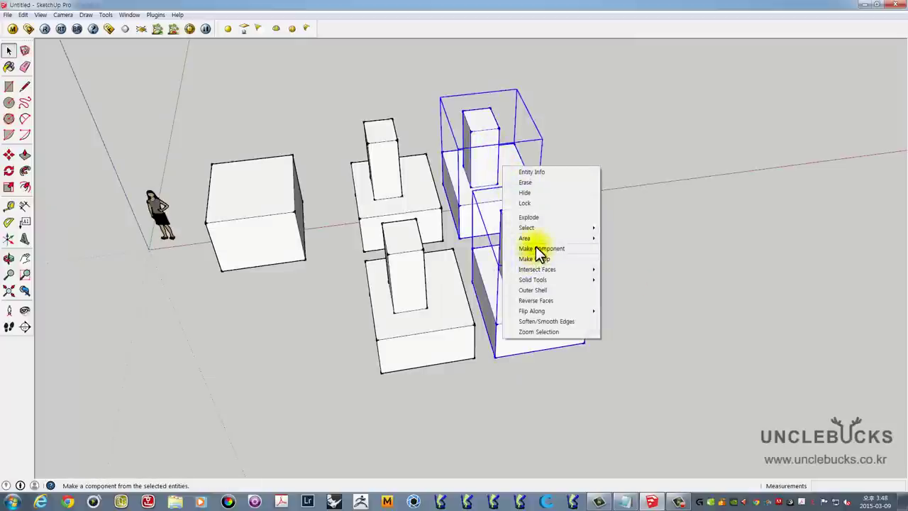
{"action": "left_click", "coordinate": [668, 175]}
{"action": "mouse_move", "coordinate": [668, 174]}
{"action": "middle_mouse_down"}
{"action": "mouse_move", "coordinate": [560, 261]}
{"action": "mouse_move", "coordinate": [516, 176]}
{"action": "middle_mouse_up"}
{"action": "left_click", "coordinate": [517, 178]}
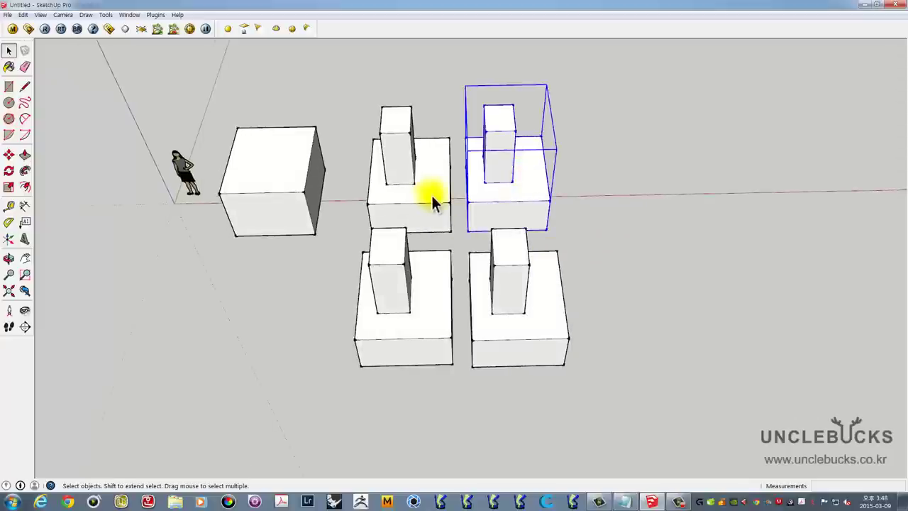
{"action": "left_click", "coordinate": [411, 197]}
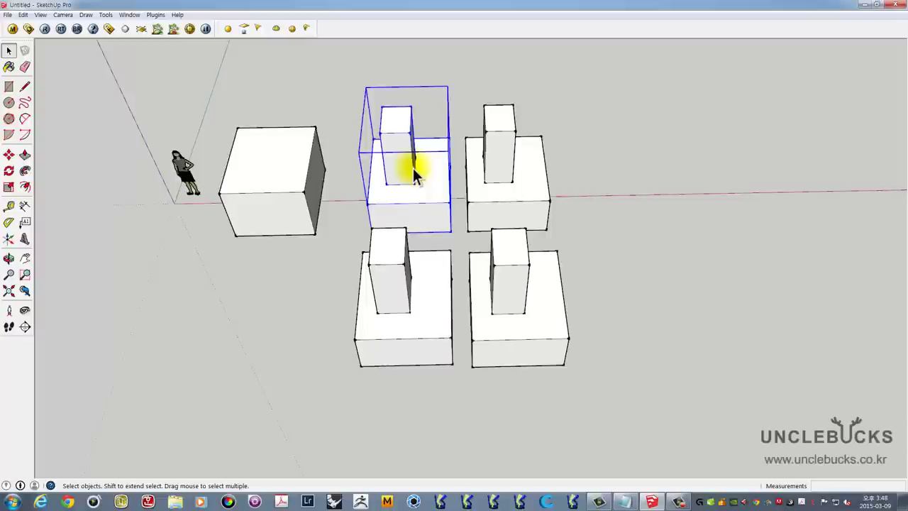
{"action": "left_click_drag", "start_coordinate": [707, 351], "coordinate": [370, 167]}
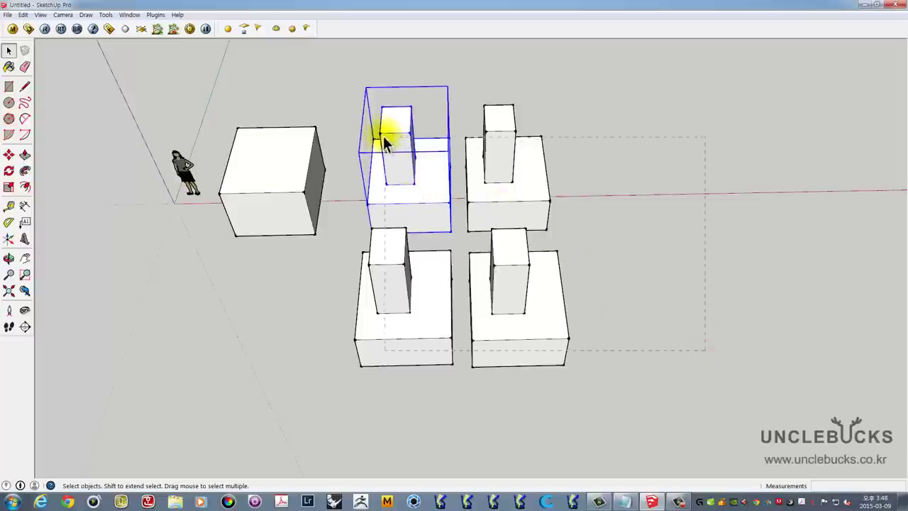
{"action": "mouse_move", "coordinate": [370, 168]}
{"action": "middle_mouse_down", "text": "shift"}
{"action": "mouse_move", "coordinate": [497, 183]}
{"action": "mouse_move", "coordinate": [447, 215]}
{"action": "mouse_move", "coordinate": [503, 195]}
{"action": "middle_mouse_up", "text": "shift"}
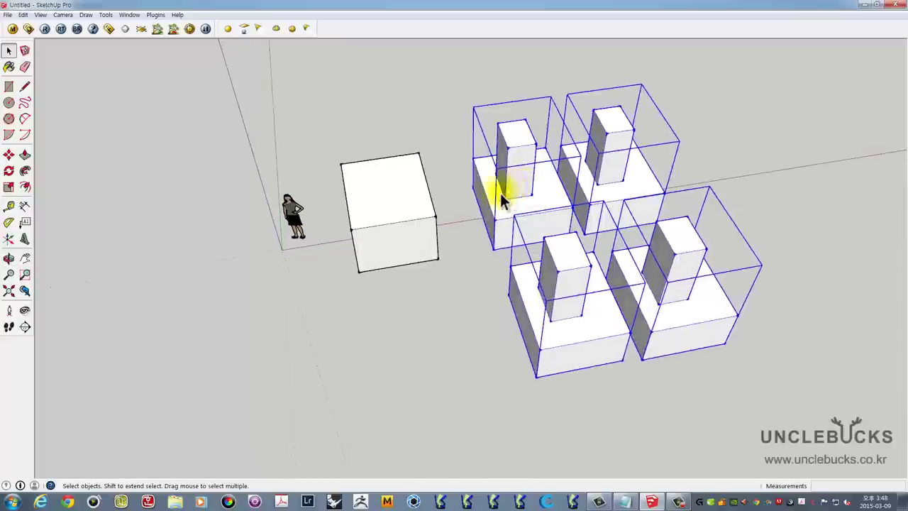
{"action": "key", "text": "Delete"}
{"action": "scroll", "coordinate": [339, 193], "scroll_direction": "up", "scroll_amount": 3}
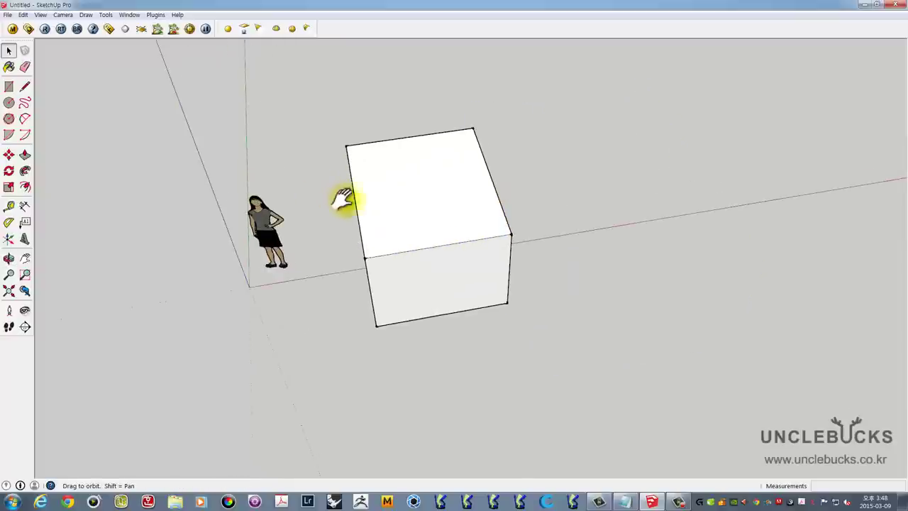
{"action": "mouse_move", "coordinate": [341, 197]}
{"action": "middle_mouse_down", "text": "shift"}
{"action": "mouse_move", "coordinate": [490, 230]}
{"action": "mouse_move", "coordinate": [421, 229]}
{"action": "middle_mouse_up", "text": "shift"}
{"action": "scroll", "coordinate": [418, 230], "scroll_direction": "up", "scroll_amount": 2}
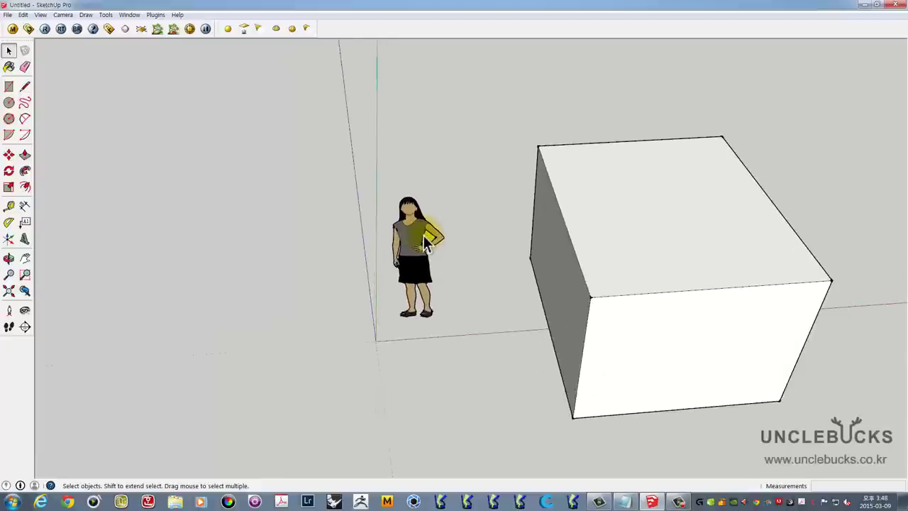
{"action": "middle_click_drag", "start_coordinate": [534, 227], "coordinate": [536, 225], "text": "shift"}
{"action": "scroll", "coordinate": [389, 226], "scroll_direction": "down", "scroll_amount": 2}
{"action": "scroll", "coordinate": [386, 221], "scroll_direction": "up", "scroll_amount": 1}
{"action": "scroll", "coordinate": [389, 213], "scroll_direction": "down", "scroll_amount": 1}
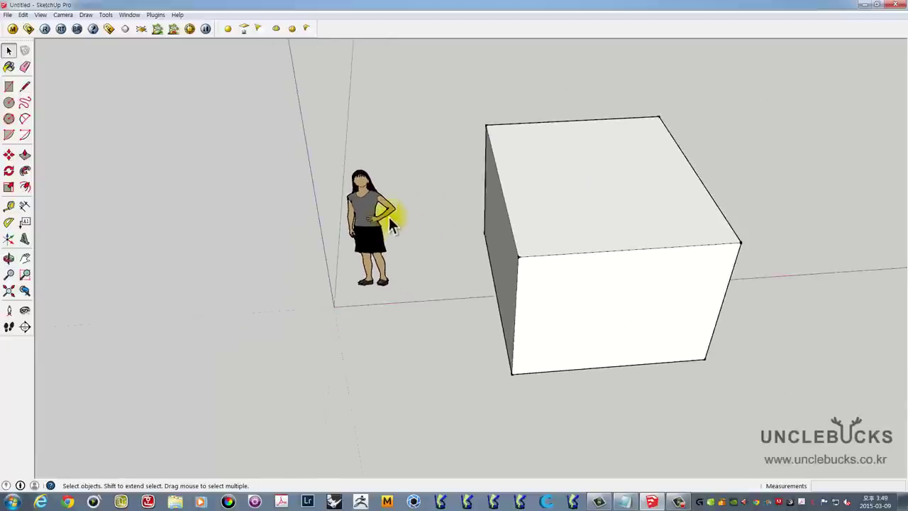
{"action": "mouse_move", "coordinate": [389, 213]}
{"action": "middle_mouse_down", "text": "shift"}
{"action": "mouse_move", "coordinate": [434, 205]}
{"action": "mouse_move", "coordinate": [366, 220]}
{"action": "mouse_move", "coordinate": [451, 203]}
{"action": "middle_mouse_up", "text": "shift"}
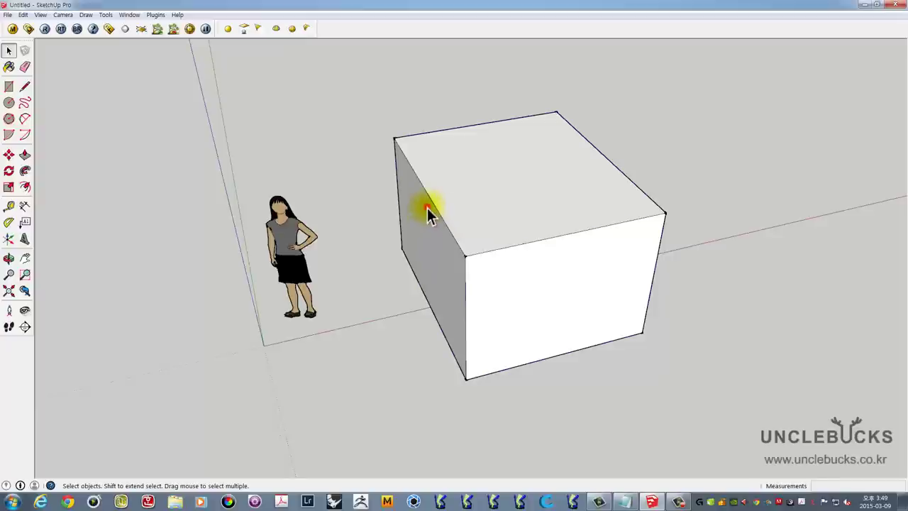
{"action": "triple_click", "coordinate": [427, 209]}
{"action": "middle_click_drag", "start_coordinate": [497, 195], "coordinate": [434, 224]}
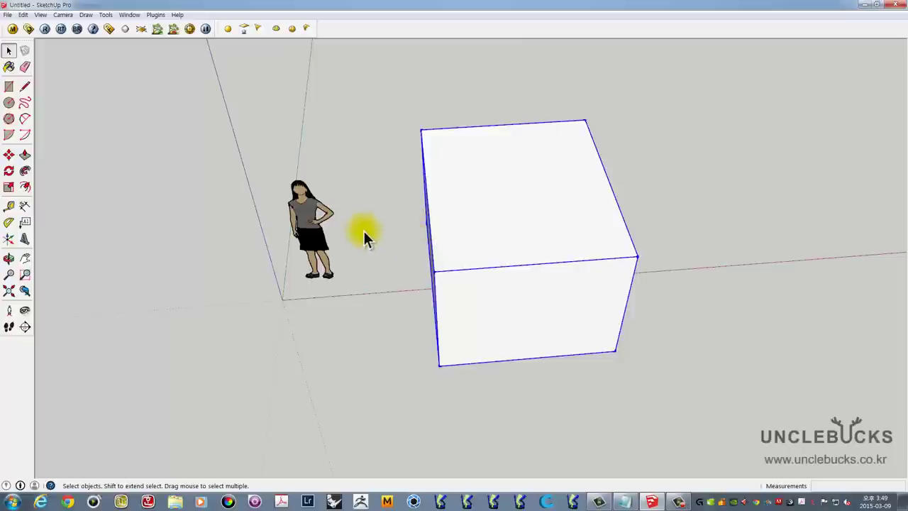
{"action": "middle_click_drag", "start_coordinate": [367, 225], "coordinate": [440, 212]}
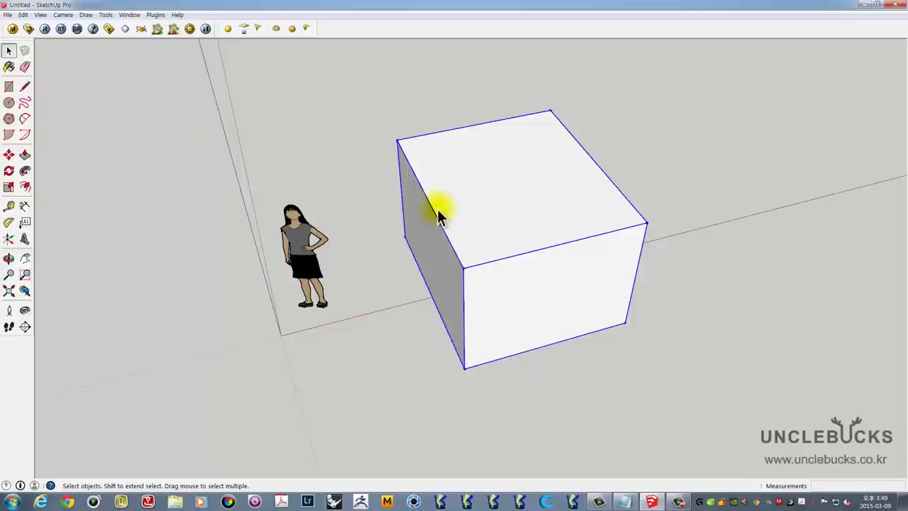
{"action": "middle_click_drag", "start_coordinate": [427, 237], "coordinate": [482, 193]}
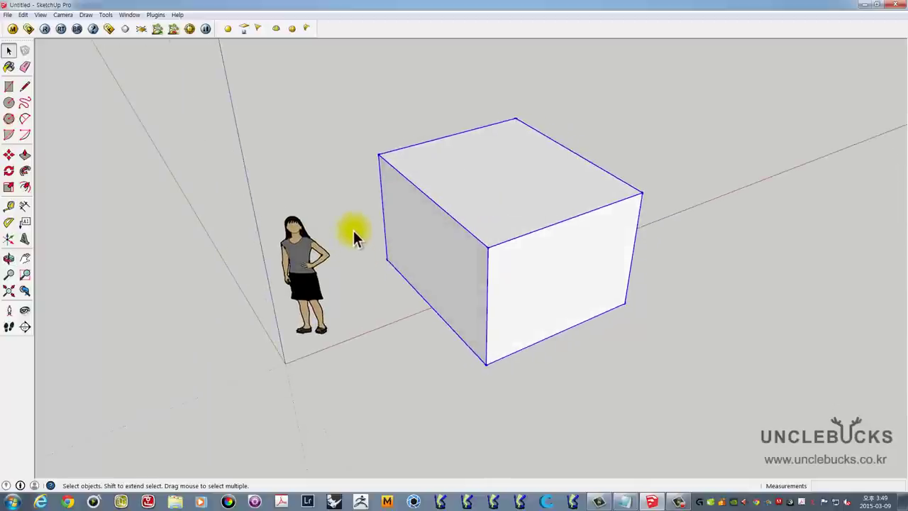
Open the Components window and switch its collection to In Model
{"action": "left_click", "coordinate": [129, 15]}
{"action": "left_click", "coordinate": [88, 59]}
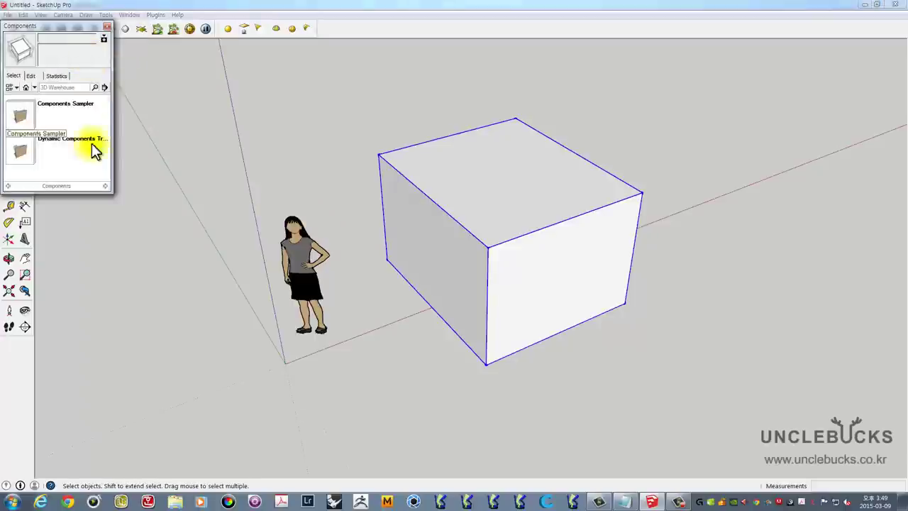
{"action": "left_click_drag", "start_coordinate": [106, 189], "coordinate": [170, 251]}
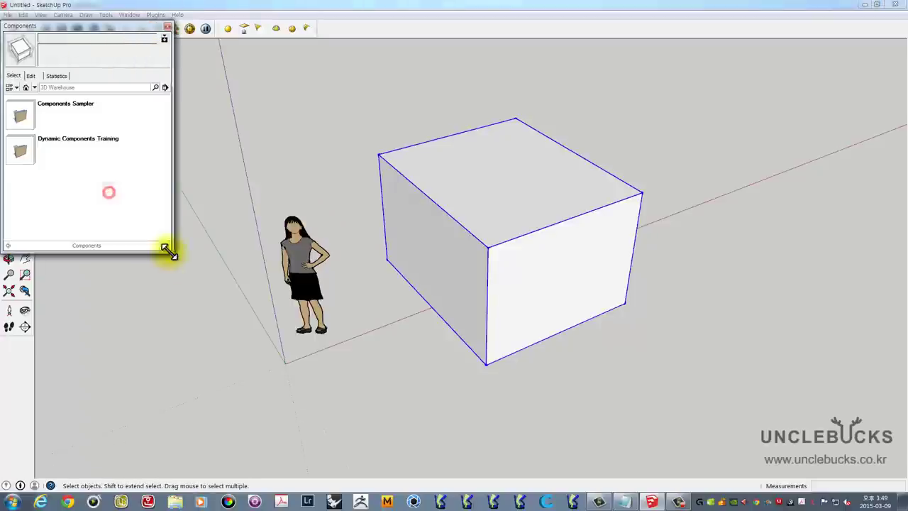
{"action": "left_click", "coordinate": [34, 86]}
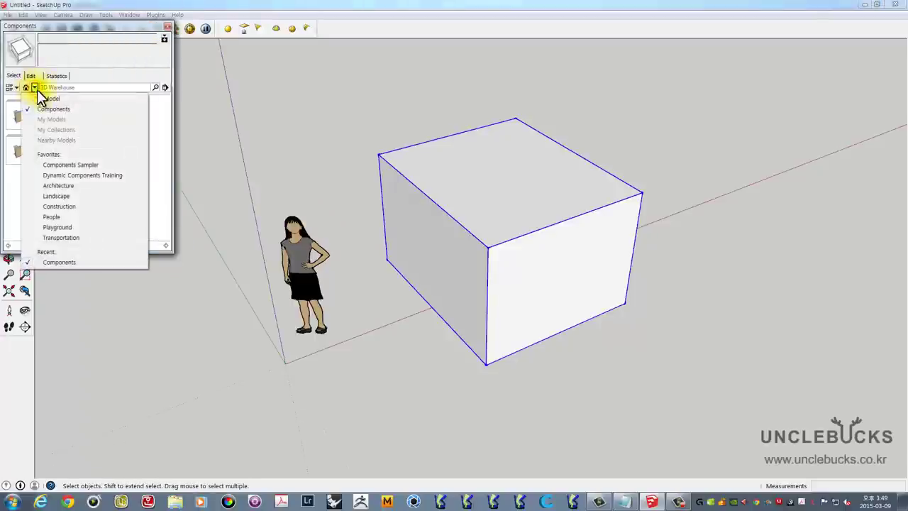
{"action": "left_click", "coordinate": [44, 98]}
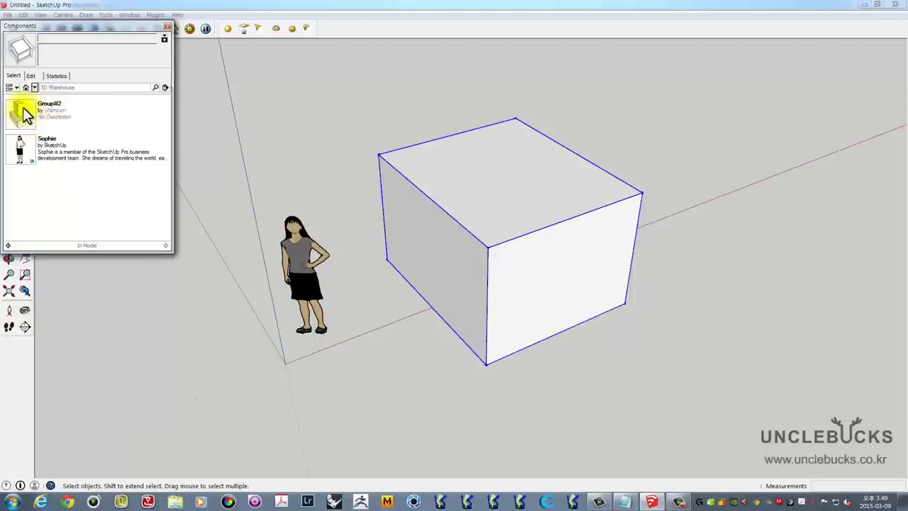
{"action": "left_click", "coordinate": [301, 262]}
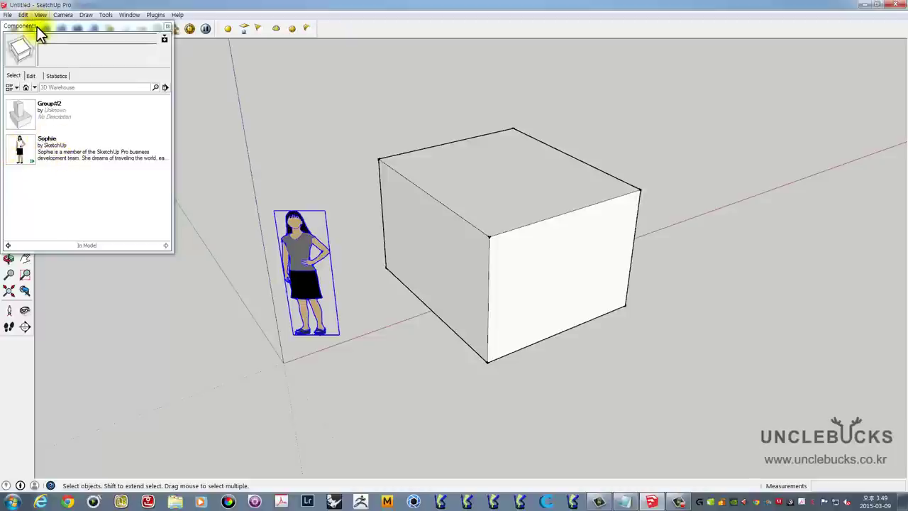
{"action": "left_click_drag", "start_coordinate": [37, 26], "coordinate": [84, 64]}
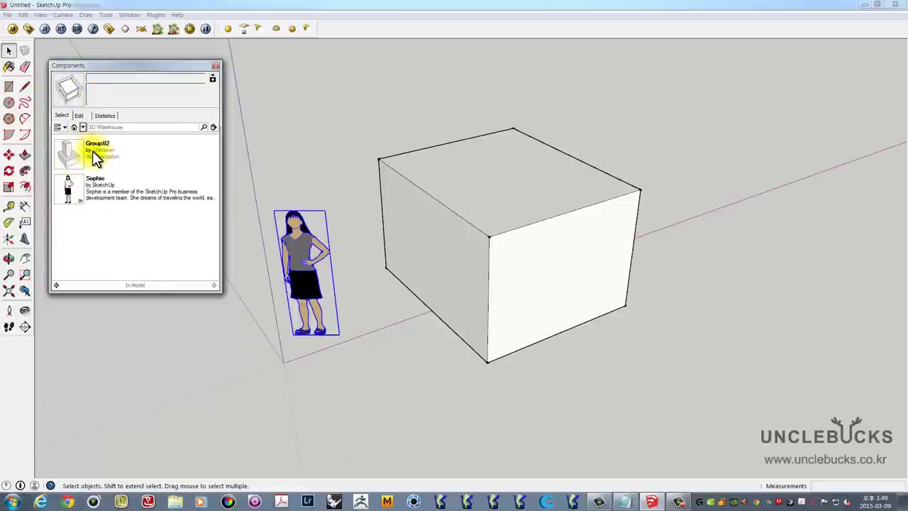
Place a Group#2 instance from the library to the right of the cube
{"action": "scroll", "coordinate": [374, 178], "scroll_direction": "down", "scroll_amount": 2}
{"action": "scroll", "coordinate": [545, 161], "scroll_direction": "down", "scroll_amount": 2}
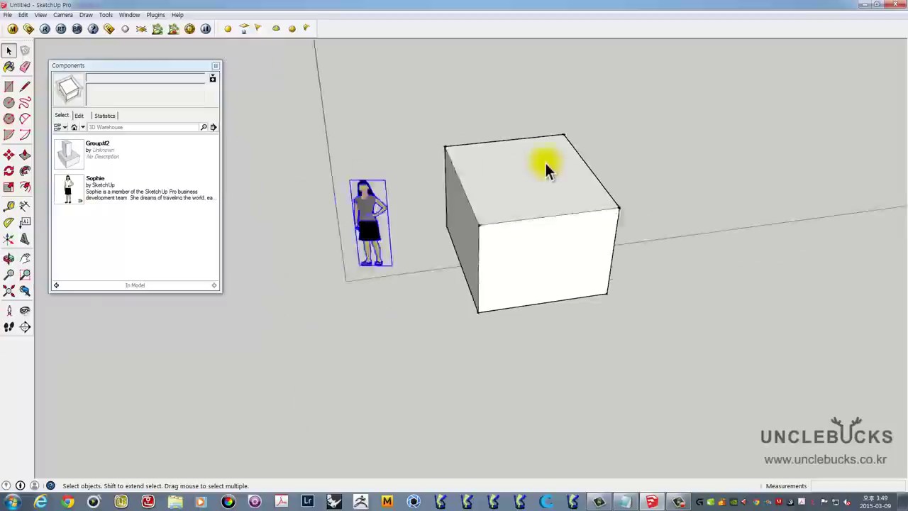
{"action": "scroll", "coordinate": [626, 170], "scroll_direction": "down", "scroll_amount": 2}
{"action": "scroll", "coordinate": [625, 171], "scroll_direction": "up", "scroll_amount": 1}
{"action": "scroll", "coordinate": [654, 174], "scroll_direction": "up", "scroll_amount": 2}
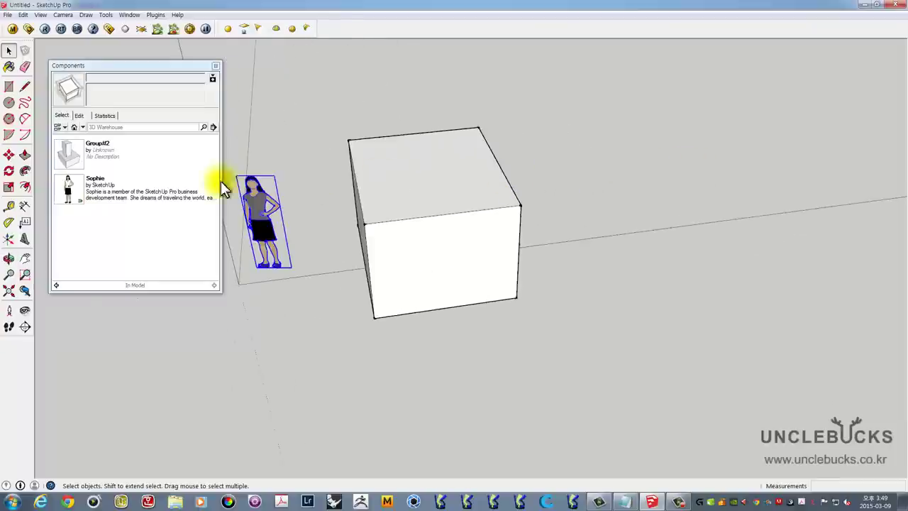
{"action": "left_click", "coordinate": [75, 158]}
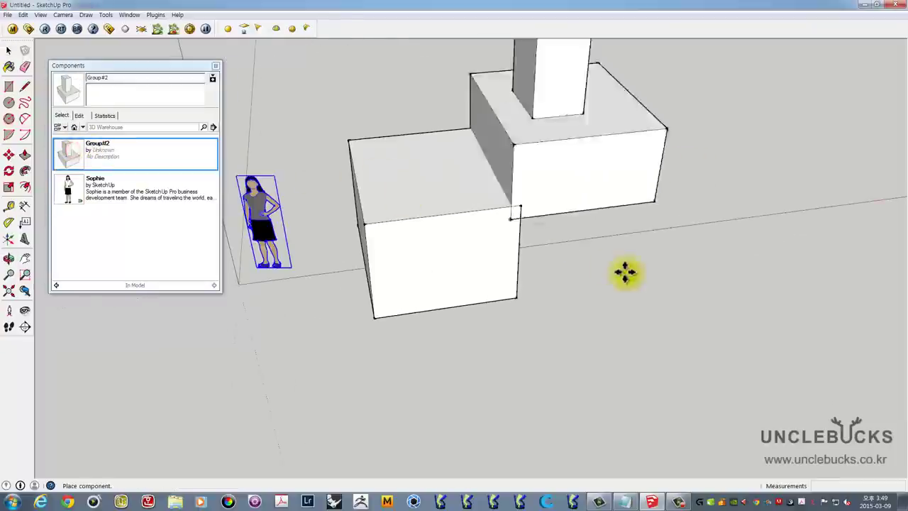
{"action": "left_click", "coordinate": [694, 324]}
Delete the placed L-shaped Group#2 block, then select the plain cube
{"action": "mouse_move", "coordinate": [653, 138]}
{"action": "middle_mouse_down"}
{"action": "mouse_move", "coordinate": [449, 162]}
{"action": "mouse_move", "coordinate": [473, 152]}
{"action": "mouse_move", "coordinate": [345, 193]}
{"action": "middle_mouse_up"}
{"action": "key", "text": "space"}
{"action": "left_click", "coordinate": [430, 146]}
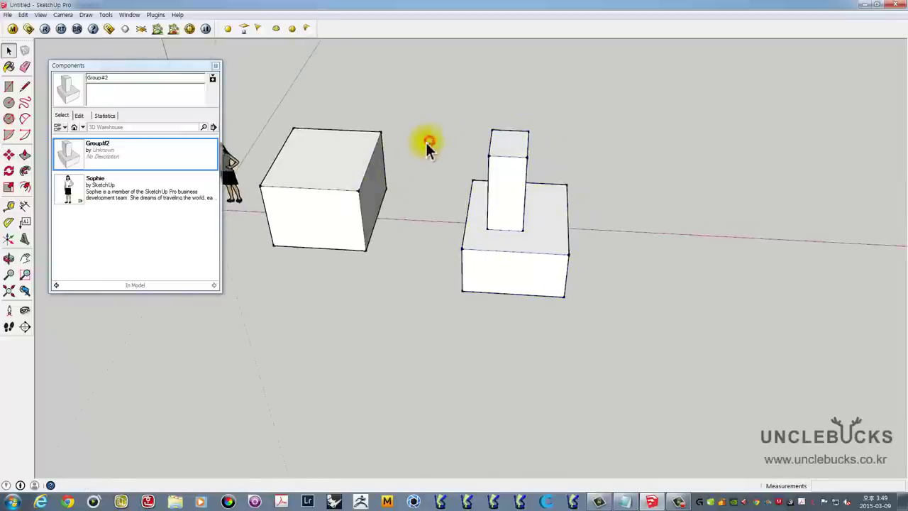
{"action": "middle_click_drag", "start_coordinate": [358, 127], "coordinate": [400, 171]}
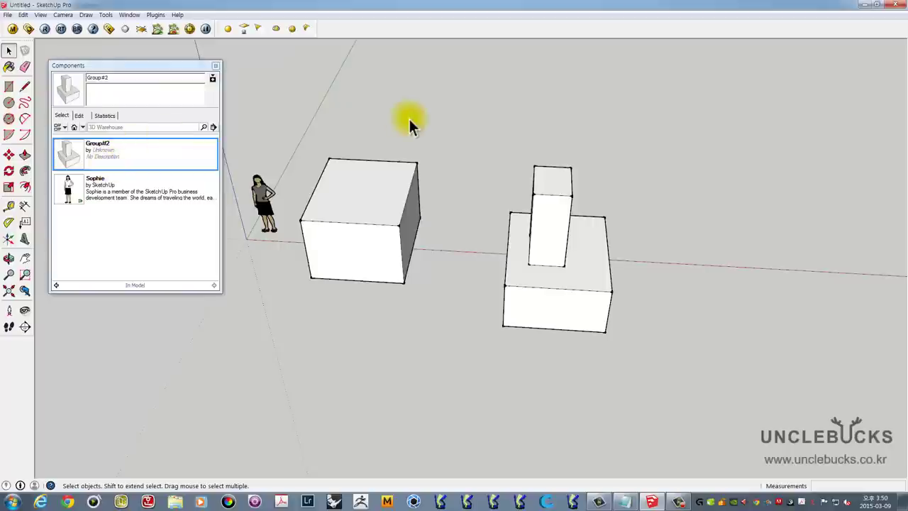
{"action": "mouse_move", "coordinate": [361, 154]}
{"action": "middle_mouse_down"}
{"action": "mouse_move", "coordinate": [553, 172]}
{"action": "mouse_move", "coordinate": [415, 170]}
{"action": "mouse_move", "coordinate": [470, 158]}
{"action": "mouse_move", "coordinate": [401, 161]}
{"action": "middle_mouse_up"}
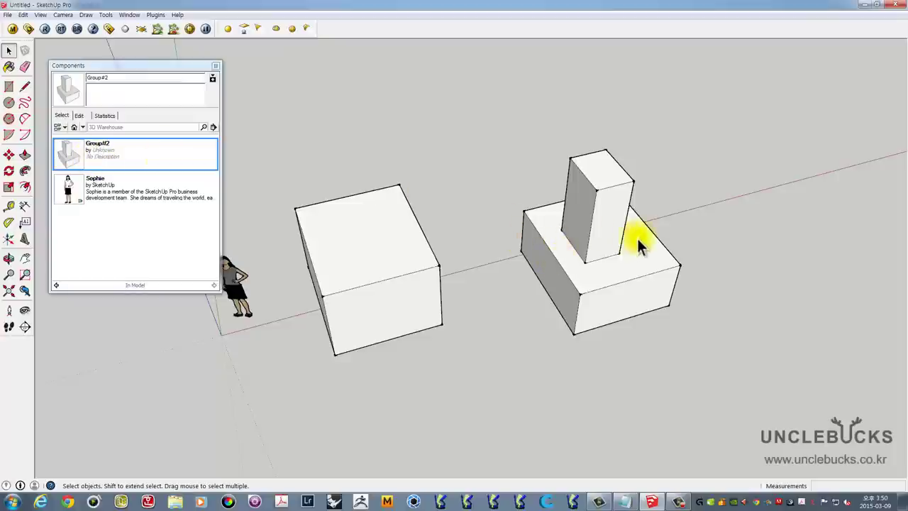
{"action": "left_click", "coordinate": [555, 251]}
{"action": "key", "text": "Delete"}
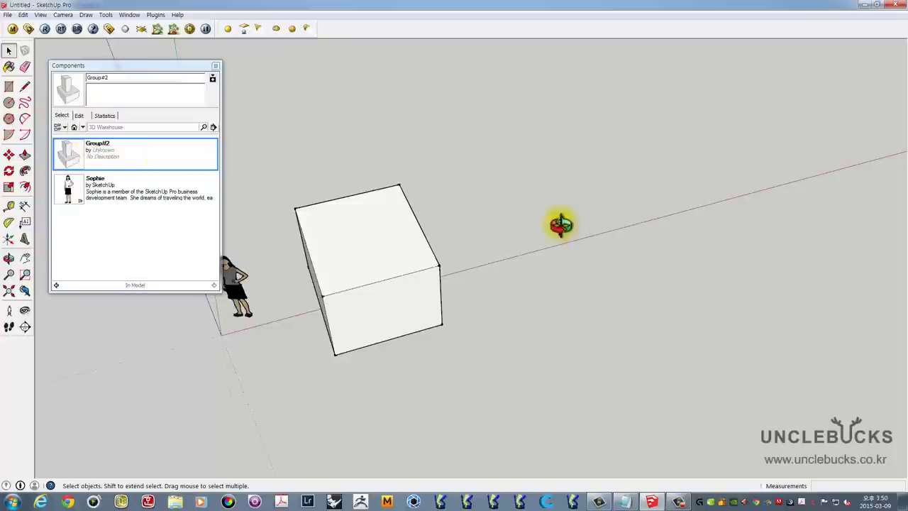
{"action": "mouse_move", "coordinate": [560, 223]}
{"action": "middle_mouse_down"}
{"action": "mouse_move", "coordinate": [376, 217]}
{"action": "mouse_move", "coordinate": [546, 229]}
{"action": "middle_mouse_up"}
{"action": "left_click", "coordinate": [540, 226]}
{"action": "key", "text": "Delete"}
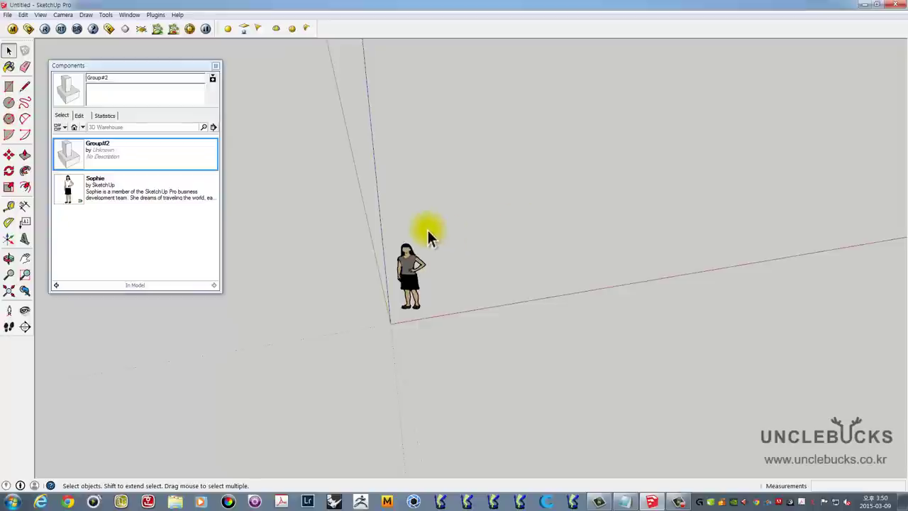
{"action": "scroll", "coordinate": [426, 234], "scroll_direction": "up", "scroll_amount": 3}
{"action": "middle_click_drag", "start_coordinate": [426, 239], "coordinate": [405, 172], "text": "shift"}
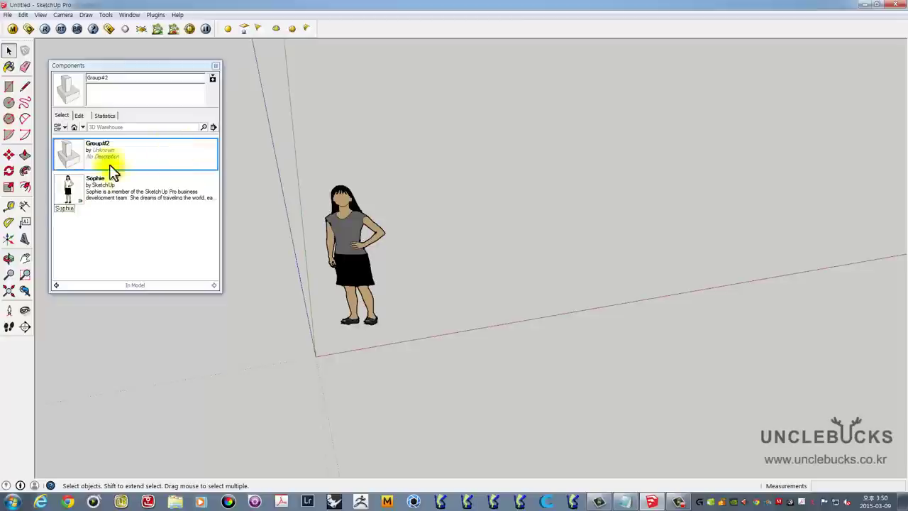
Purge unused components to remove Group#2, leaving only Sophie in the In Model library
{"action": "left_click_drag", "start_coordinate": [78, 66], "coordinate": [107, 67]}
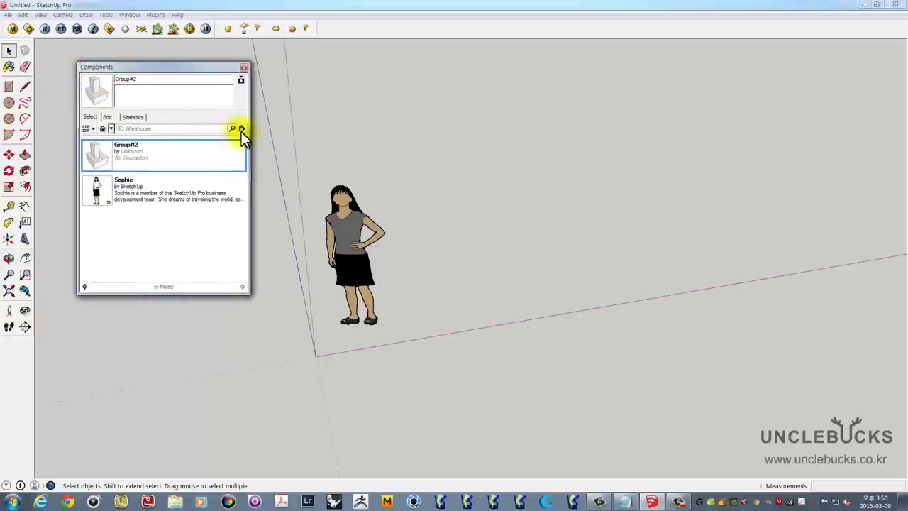
{"action": "left_click", "coordinate": [241, 128]}
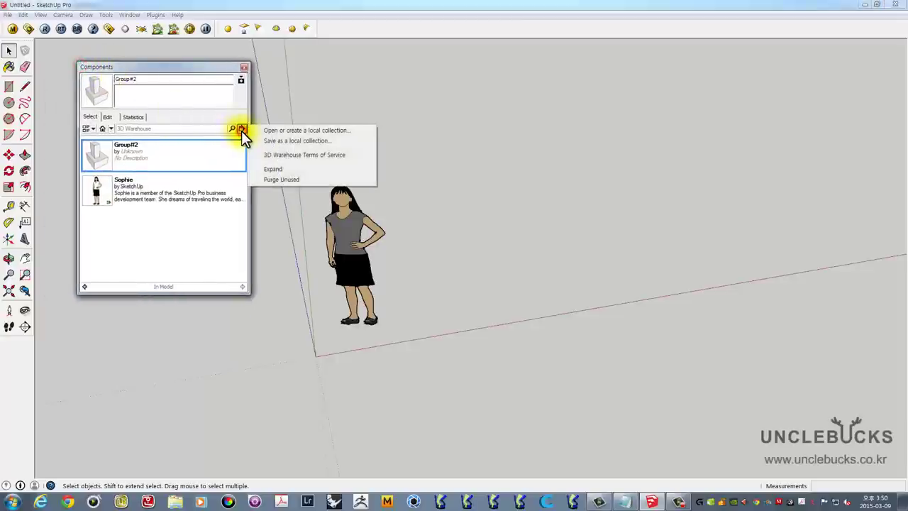
{"action": "left_click", "coordinate": [271, 179]}
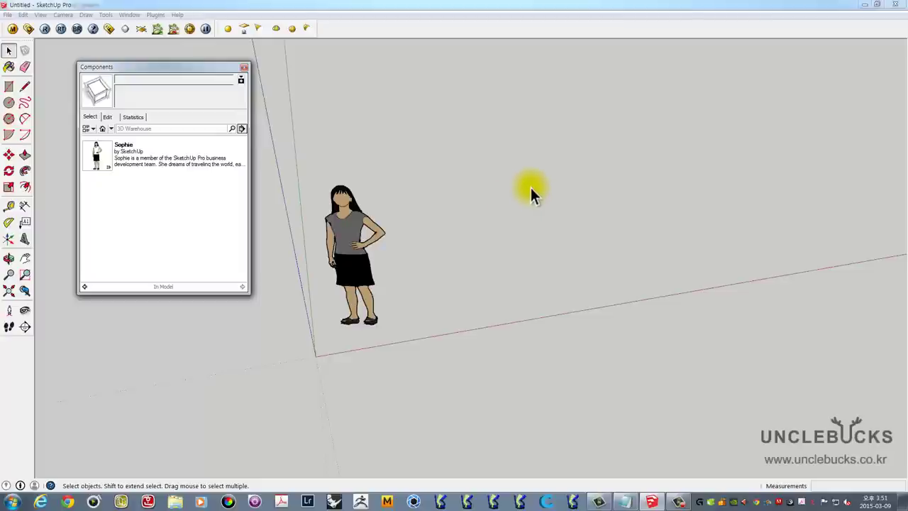
{"action": "middle_click_drag", "start_coordinate": [530, 187], "coordinate": [475, 223]}
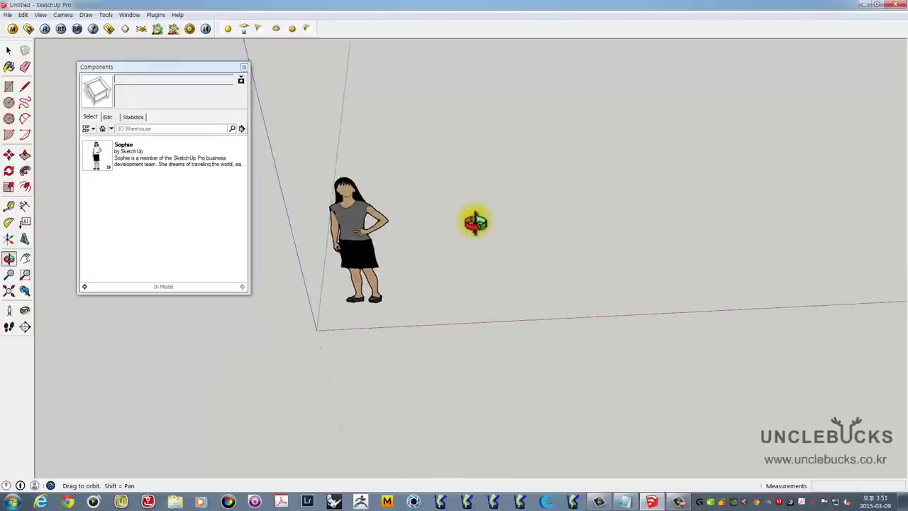